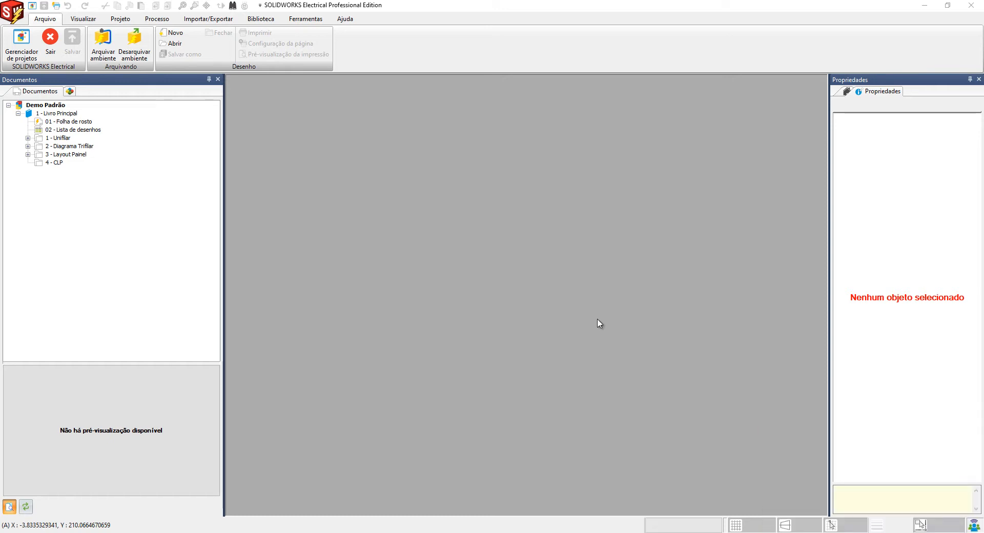
# Step: Select PLC N1 in the component tree under L1 - PAINEL ELÉTRICO PRINCIPAL, location L2 - PLACA
pyautogui.click(51, 164)
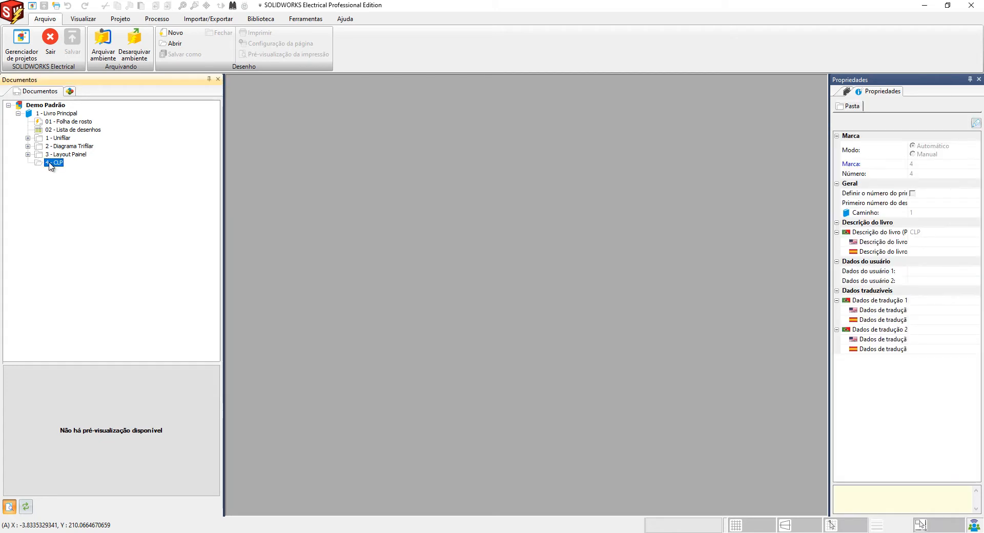
pyautogui.click(68, 94)
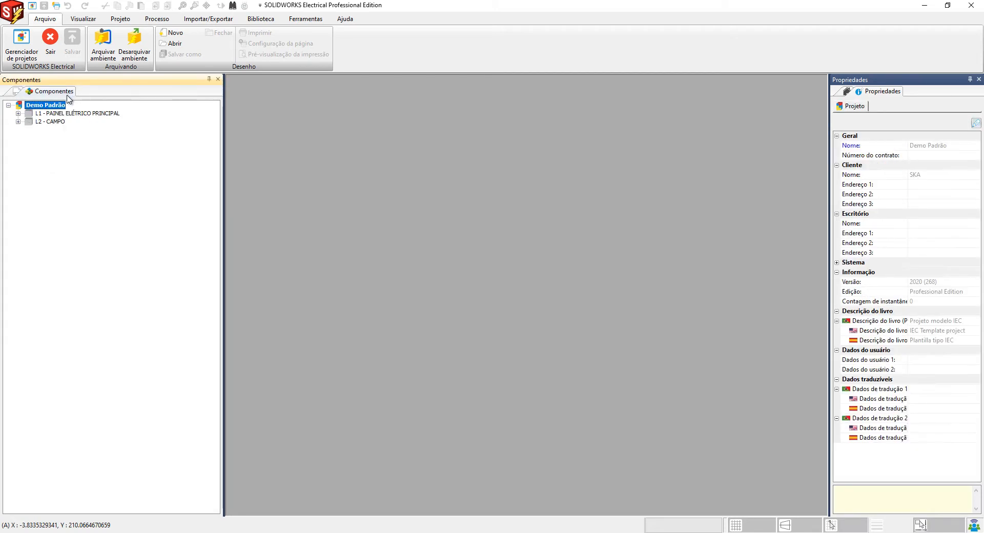
pyautogui.click(18, 113)
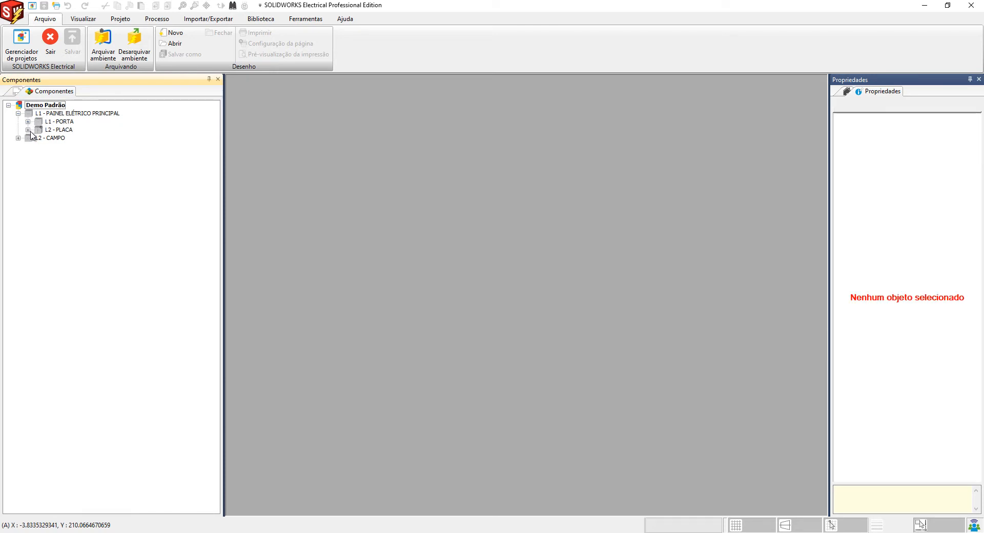
pyautogui.click(28, 129)
pyautogui.click(70, 278)
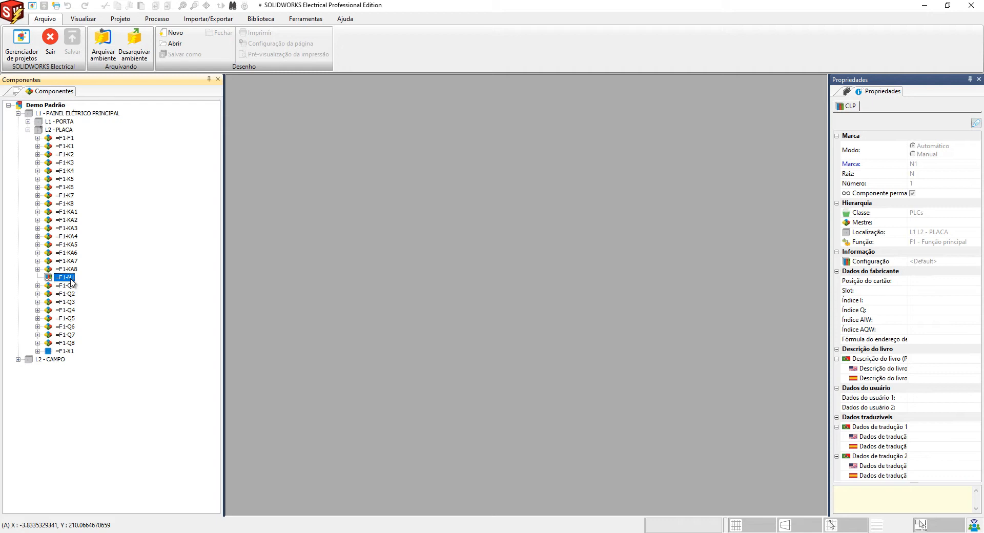
pyautogui.click(121, 19)
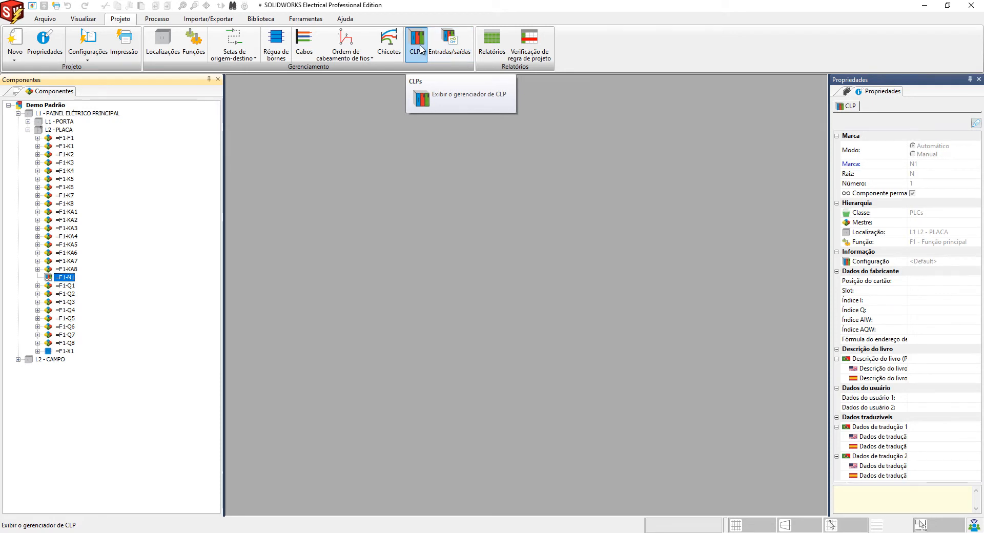
pyautogui.rightClick(56, 130)
pyautogui.moveTo(77, 134)
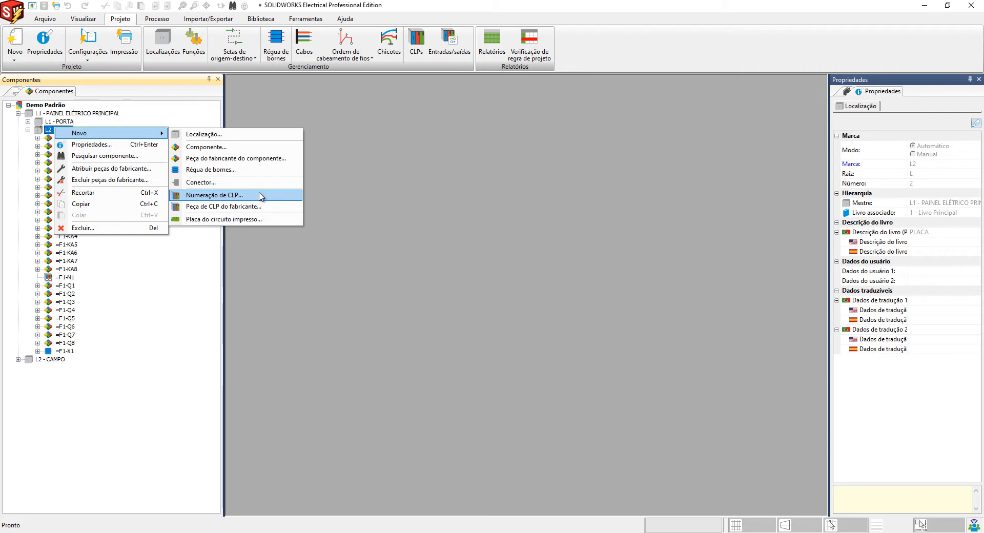
pyautogui.press('Escape')
pyautogui.press('Escape')
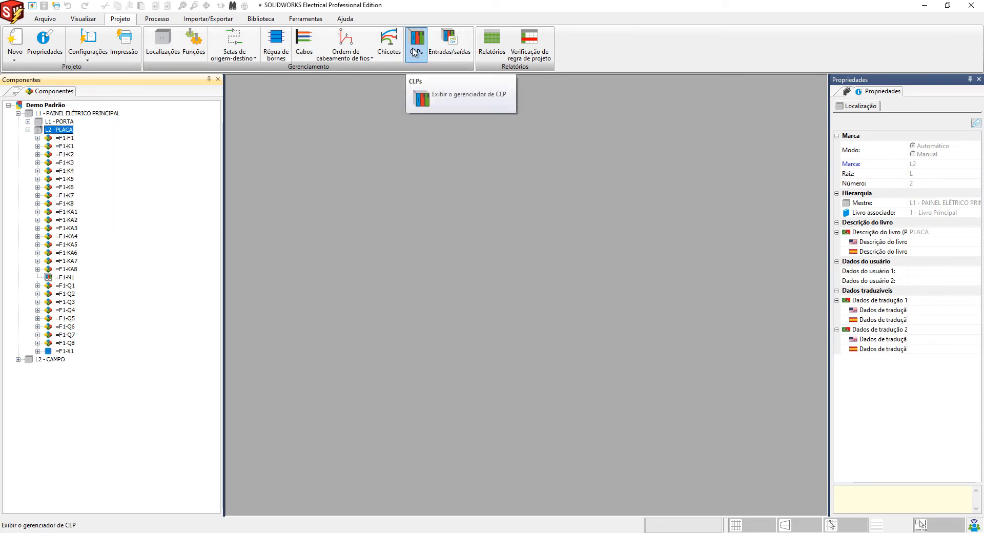
# Step: Open the PLC manager and list the terminals of PLC N1
pyautogui.click(415, 52)
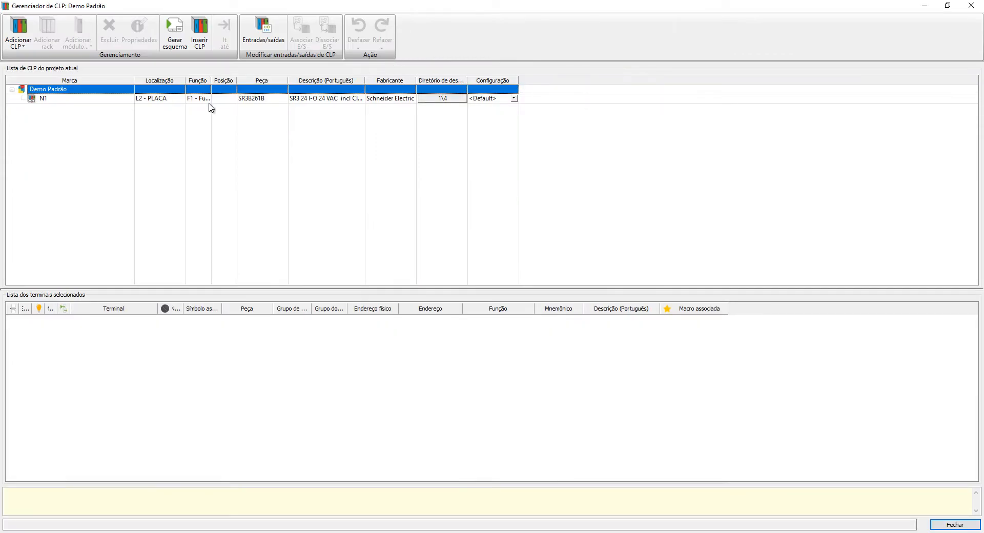
pyautogui.click(96, 101)
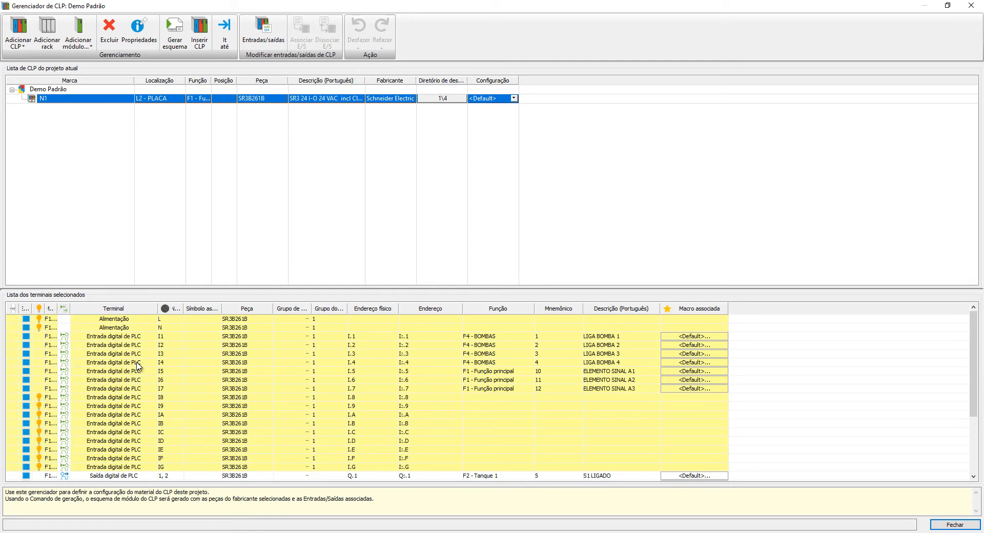
pyautogui.click(19, 43)
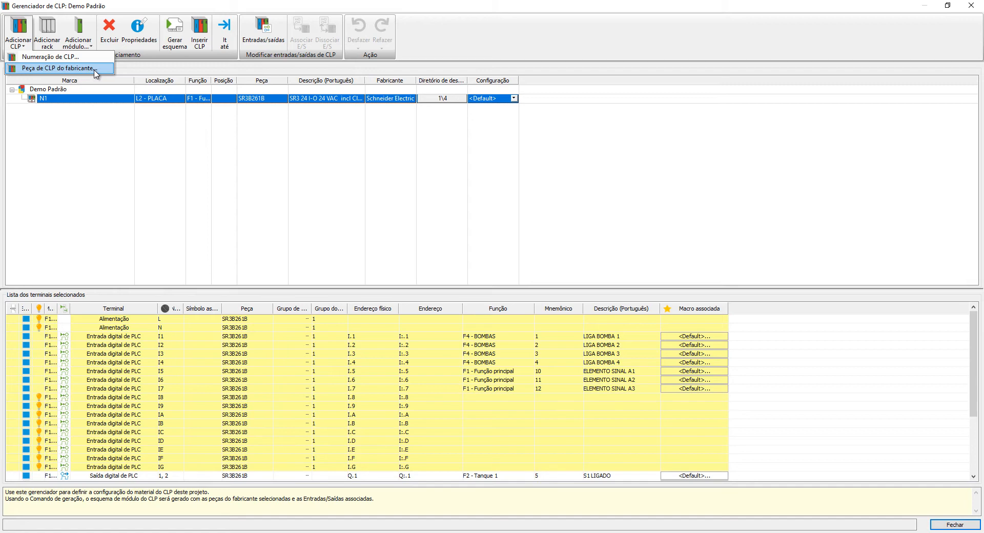
pyautogui.click(80, 102)
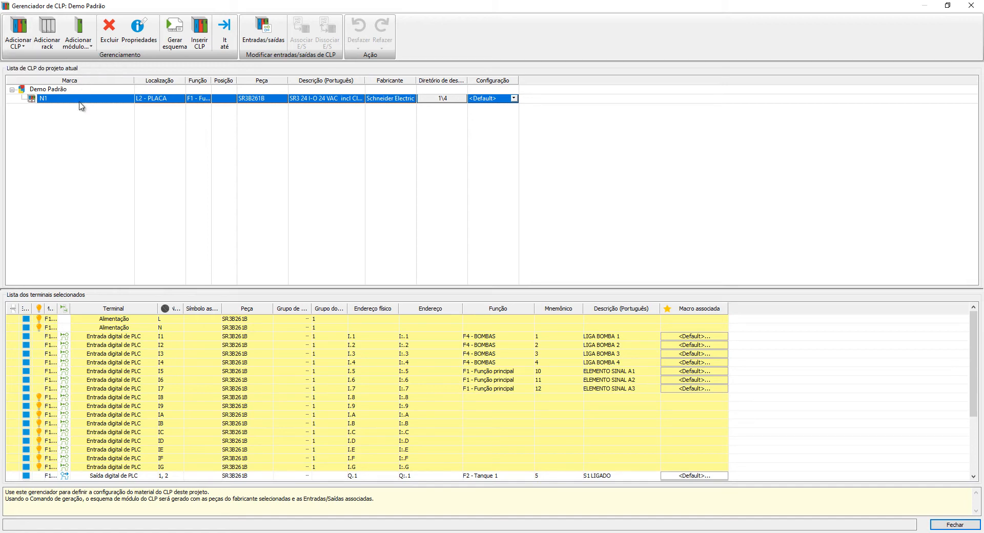
# Step: Examine the manufacturer part and the full terminal list in the component properties of PLC N1
pyautogui.click(139, 37)
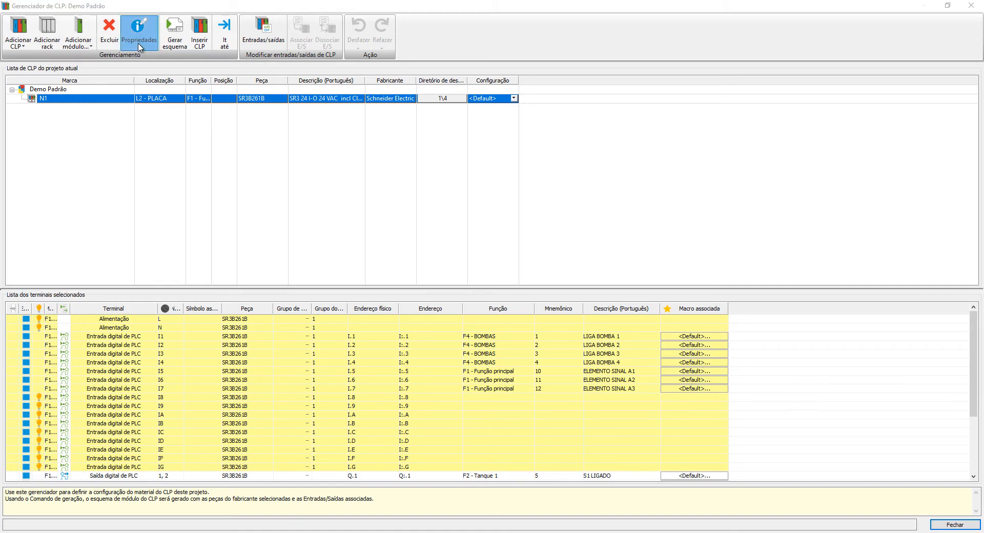
pyautogui.click(329, 121)
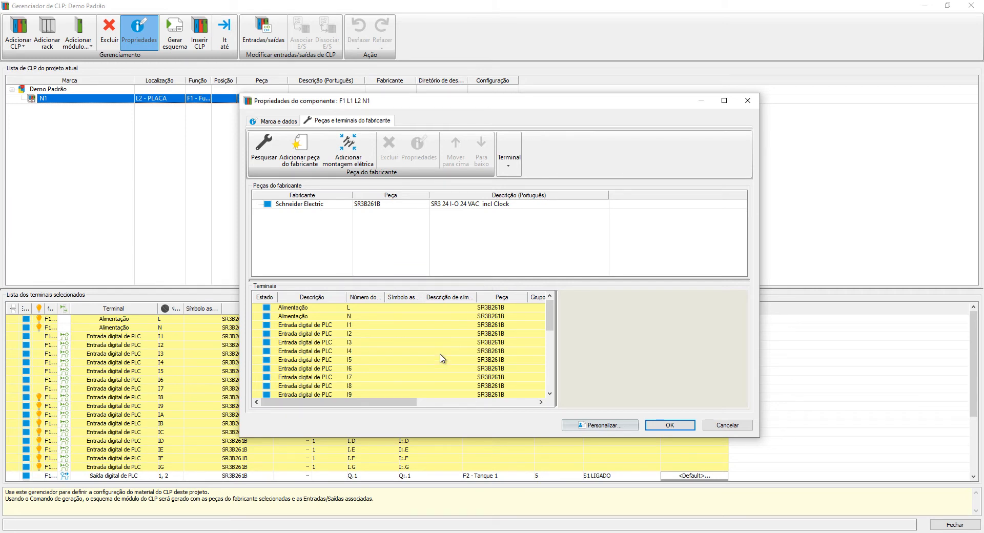
pyautogui.scroll(-2, 393, 348)
pyautogui.scroll(2, 388, 347)
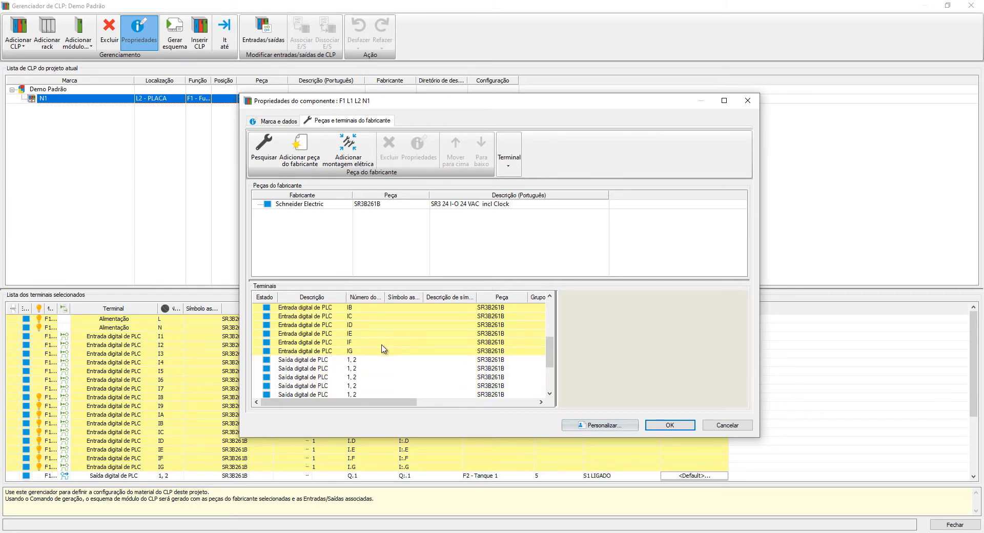
pyautogui.scroll(-4, 374, 334)
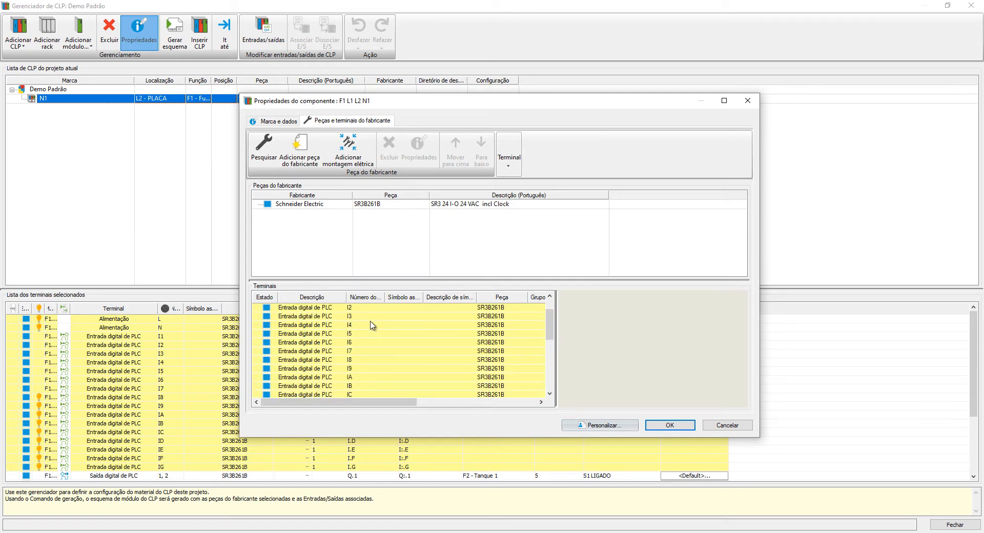
pyautogui.scroll(-2, 375, 335)
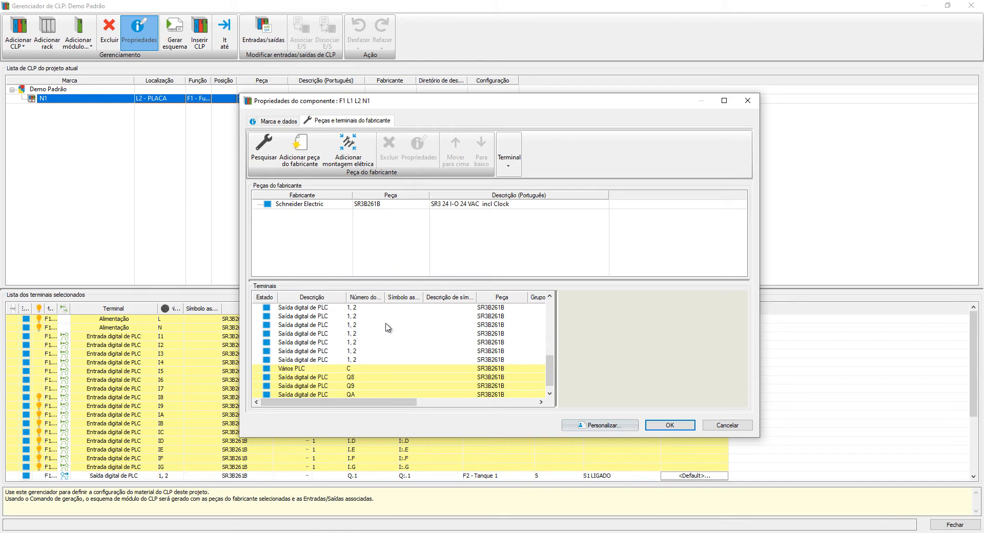
pyautogui.scroll(-1, 381, 334)
pyautogui.scroll(10, 364, 348)
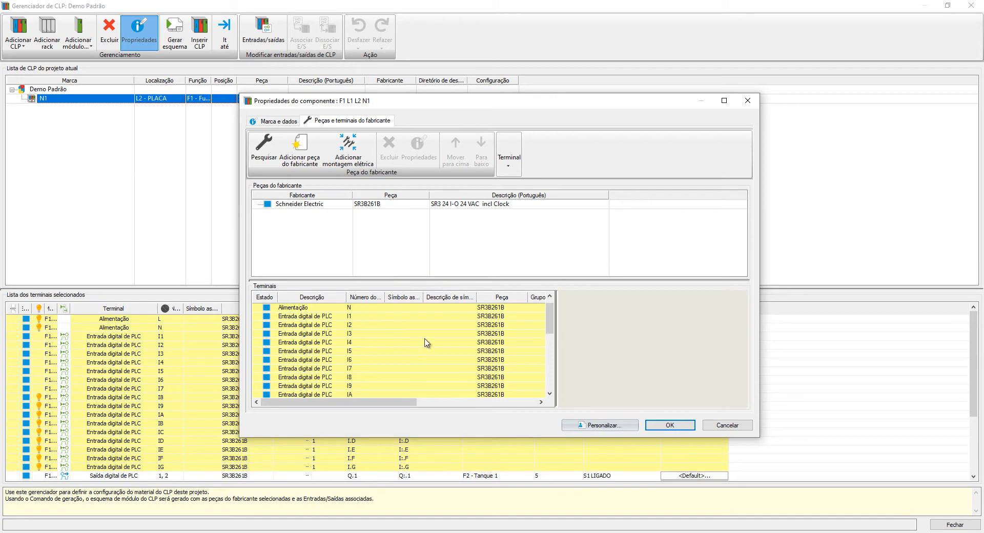
pyautogui.click(724, 423)
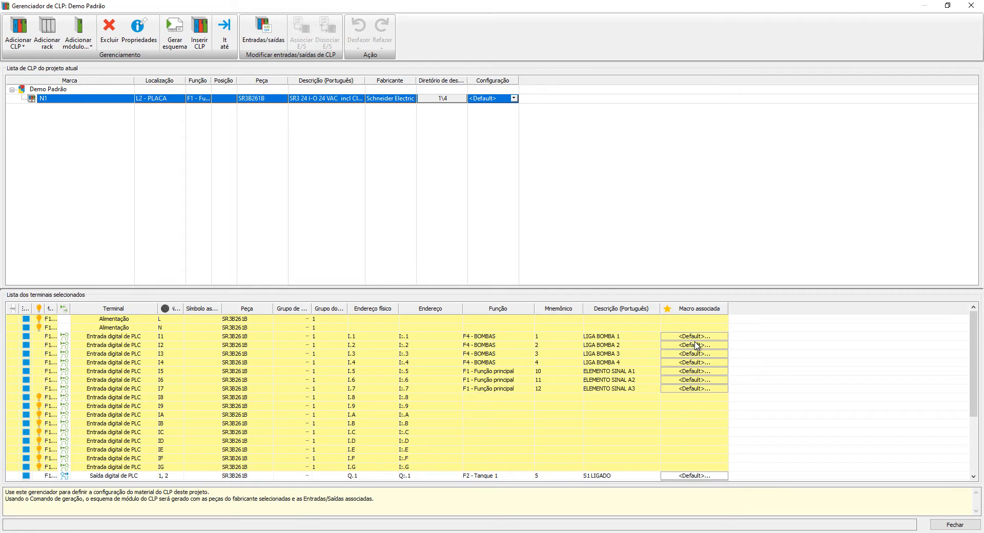
# Step: Add a new PLC input/output to each of the digital input terminals I8, I9, IA and IB of N1
pyautogui.click(426, 400)
pyautogui.keyDown('shift'); pyautogui.click(431, 423); pyautogui.keyUp('shift')
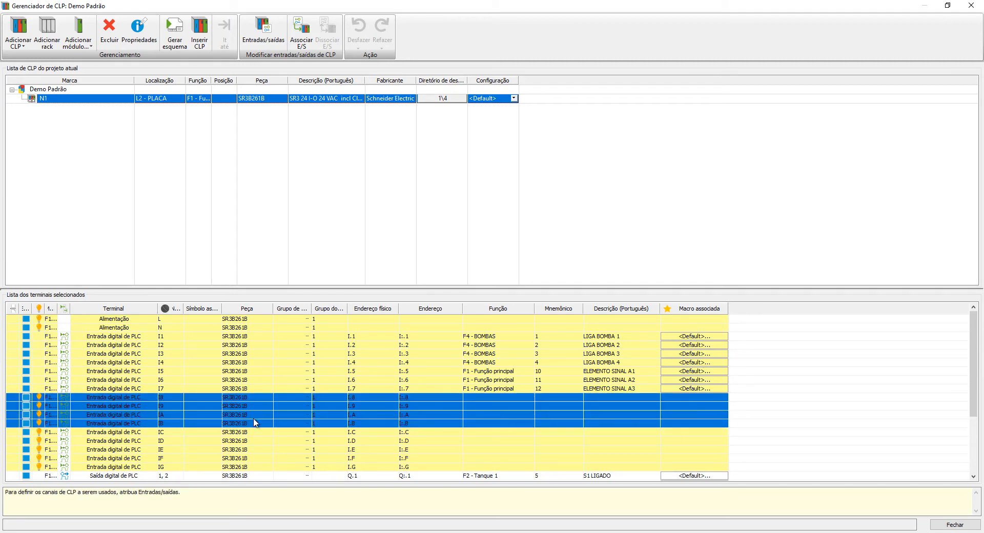
pyautogui.rightClick(450, 398)
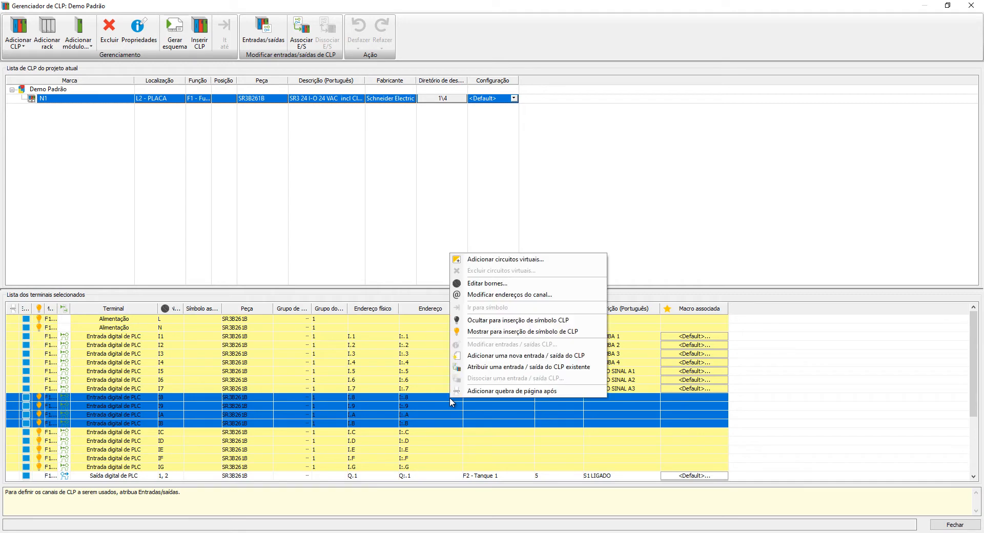
pyautogui.click(499, 367)
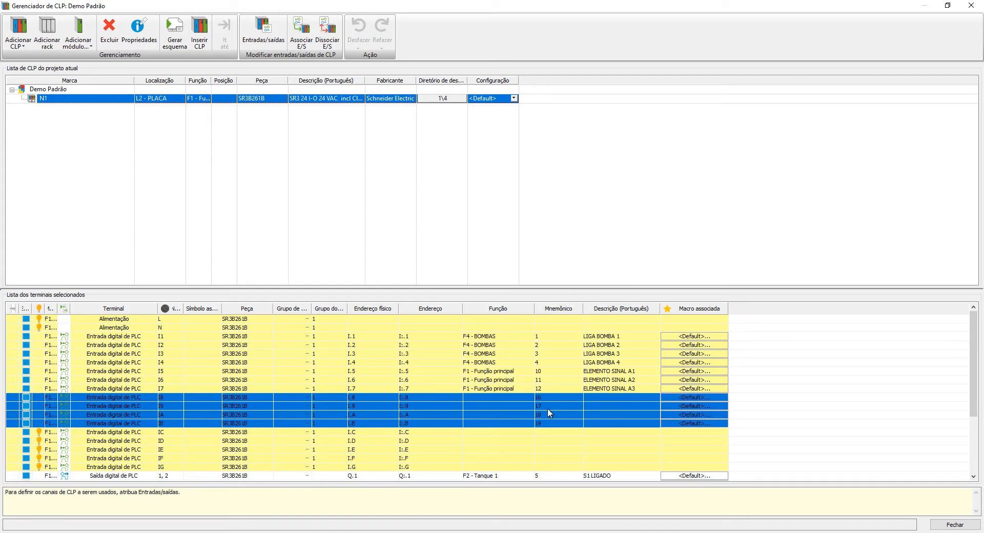
pyautogui.scroll(-2, 563, 403)
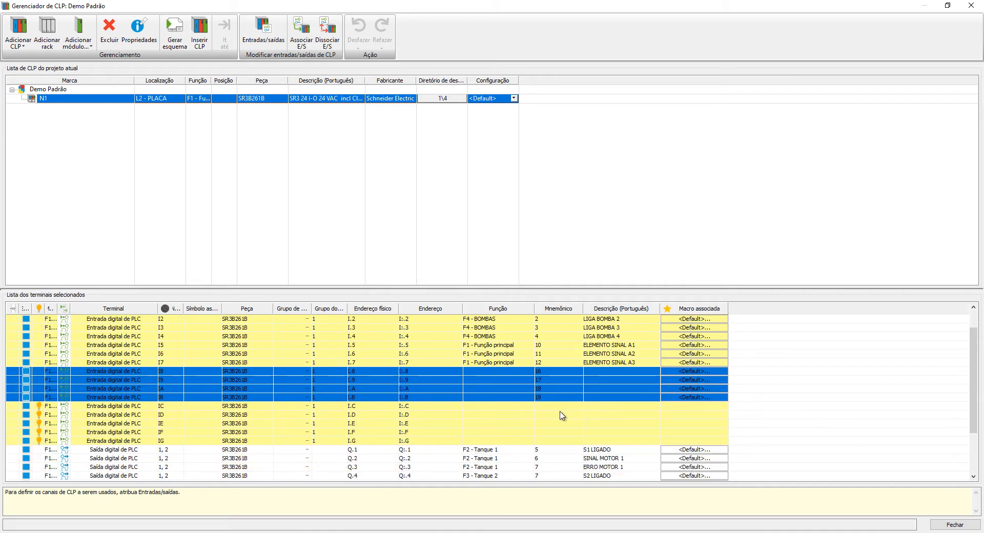
pyautogui.scroll(1, 565, 404)
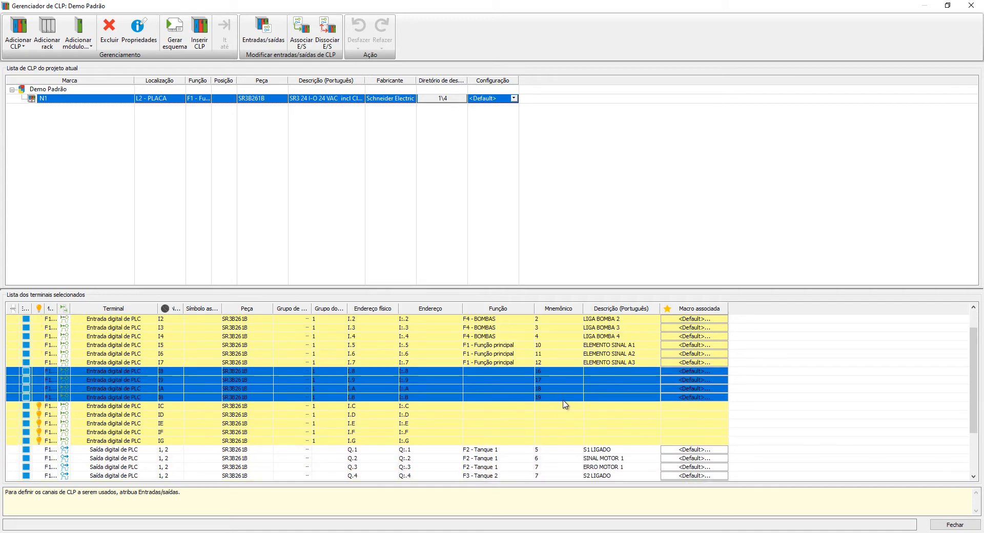
# Step: Open the data grid for the four digital inputs I:.8 to I:.B in the inputs/outputs manager and enlarge its window
pyautogui.rightClick(568, 371)
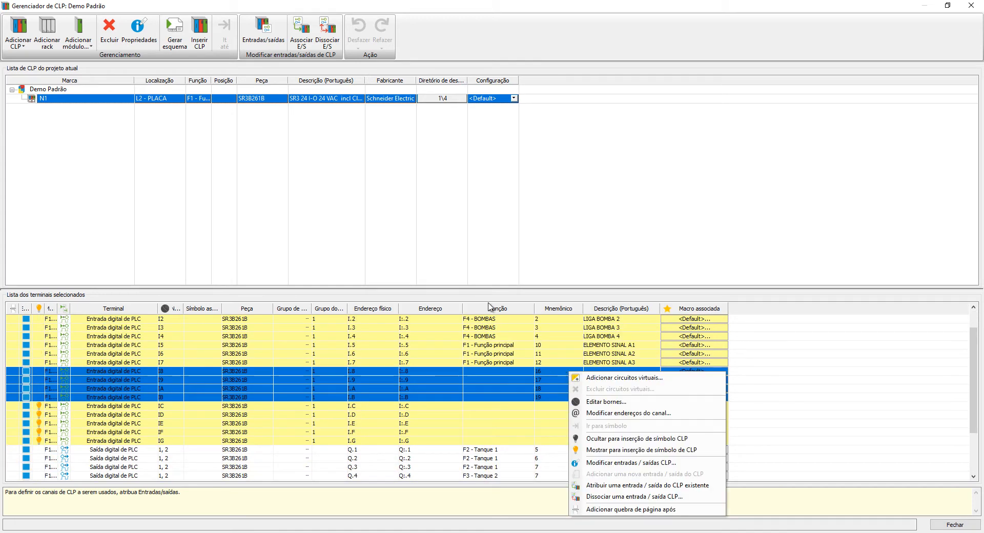
pyautogui.click(261, 40)
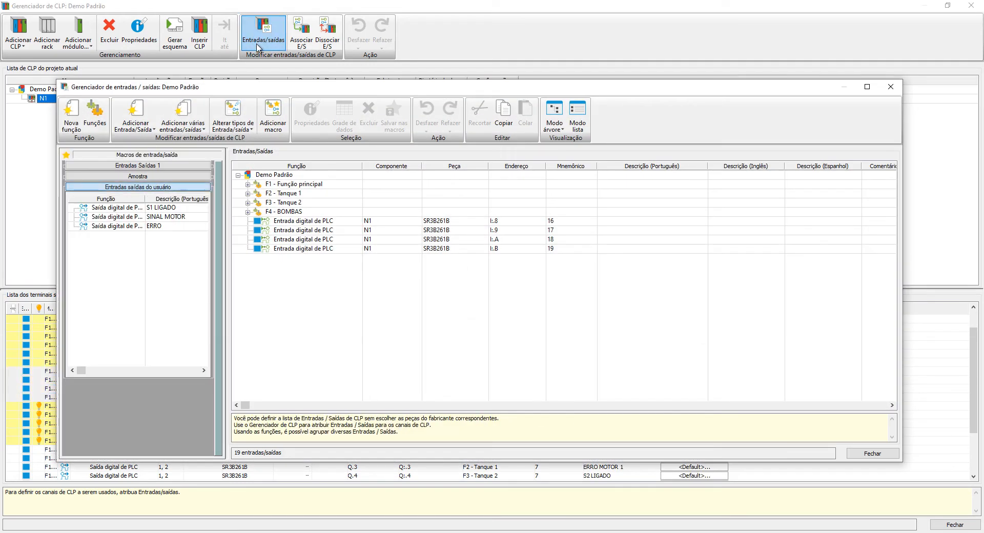
pyautogui.click(343, 221)
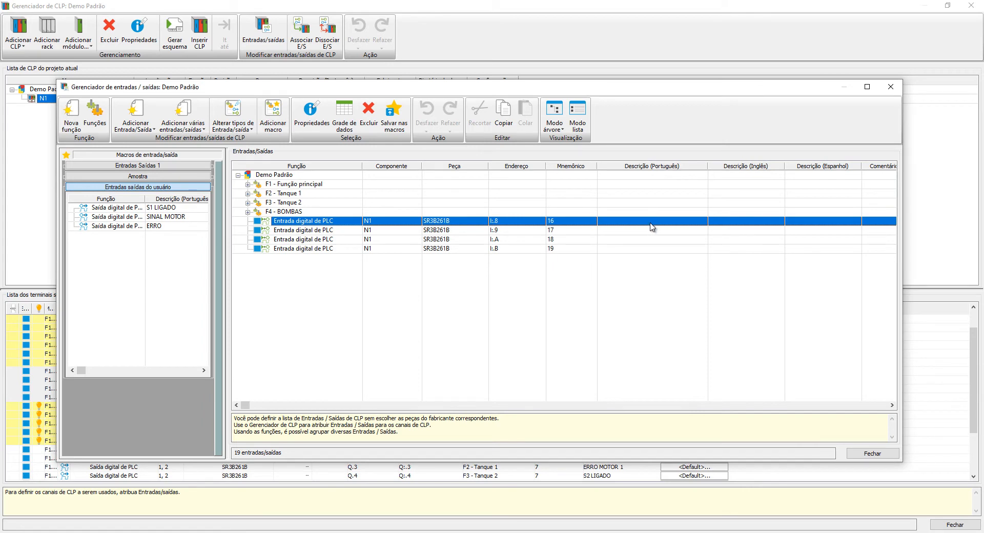
pyautogui.keyDown('shift'); pyautogui.click(339, 249); pyautogui.keyUp('shift')
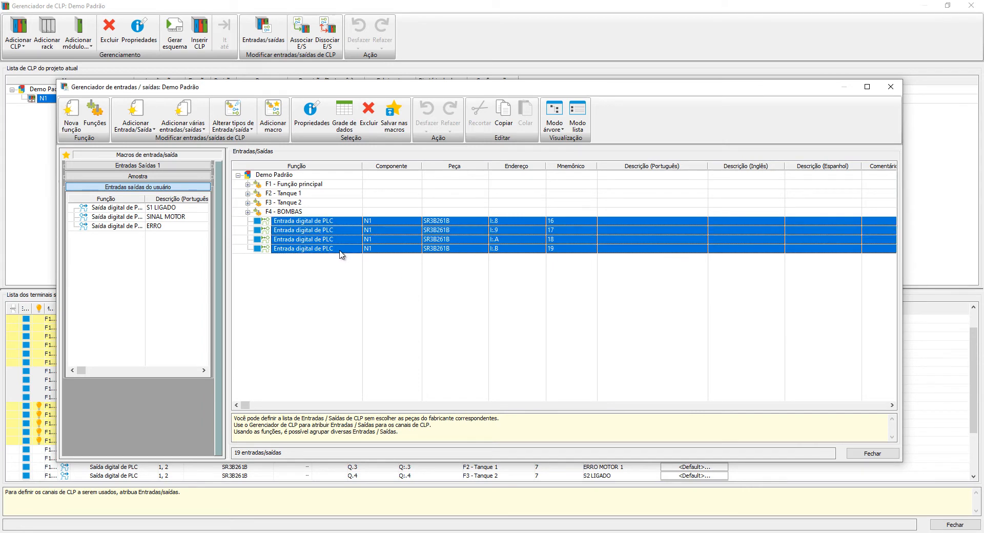
pyautogui.rightClick(623, 222)
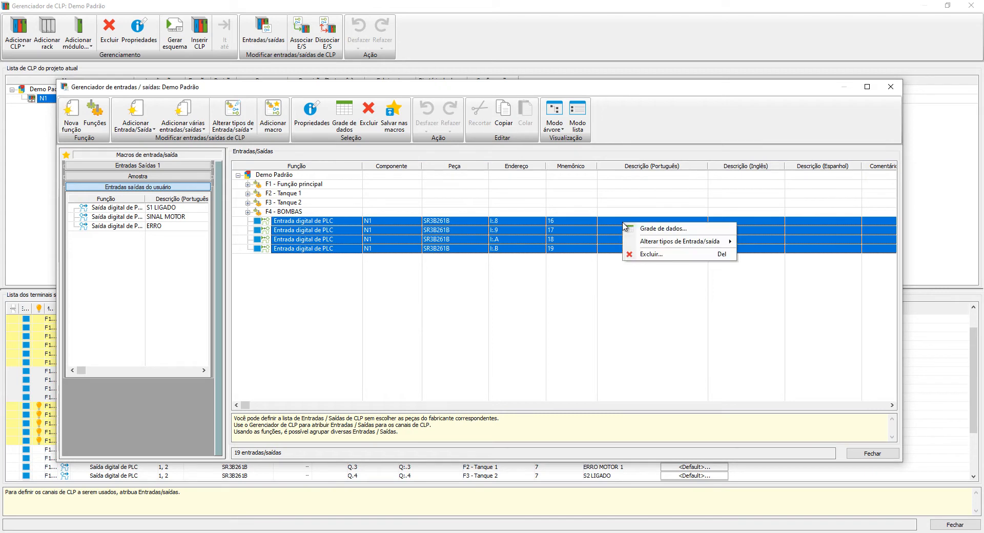
pyautogui.click(653, 229)
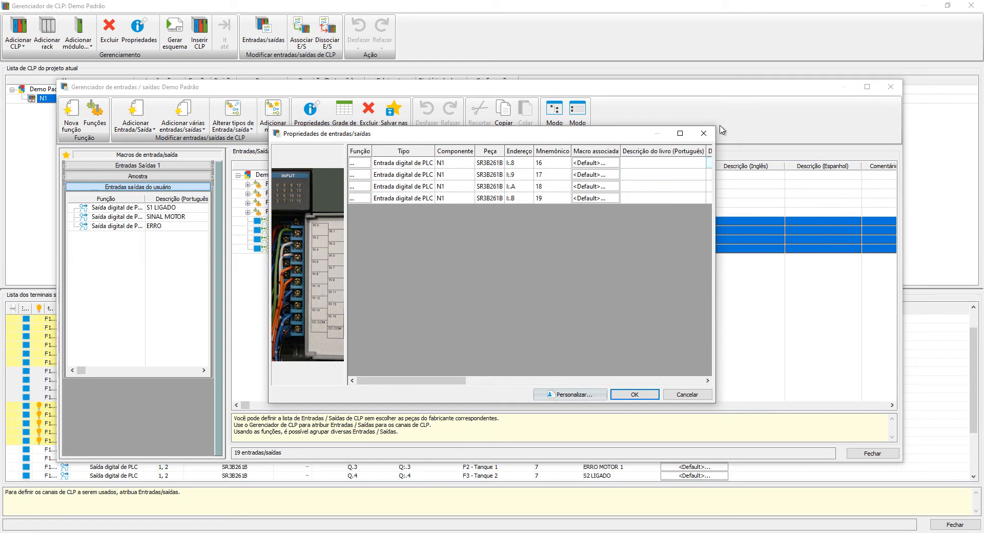
pyautogui.moveTo(715, 126); pyautogui.dragTo(803, 91)
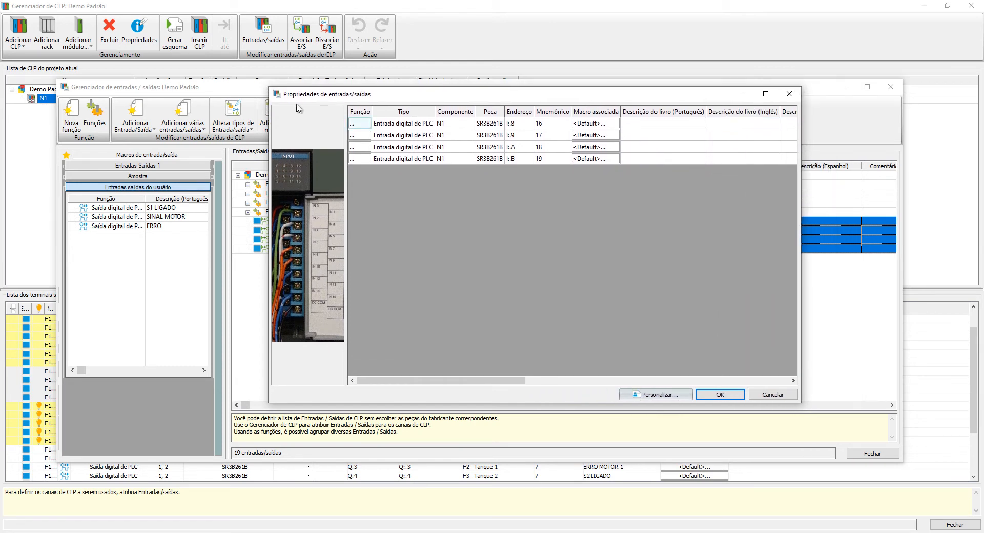
pyautogui.moveTo(297, 99); pyautogui.dragTo(258, 101)
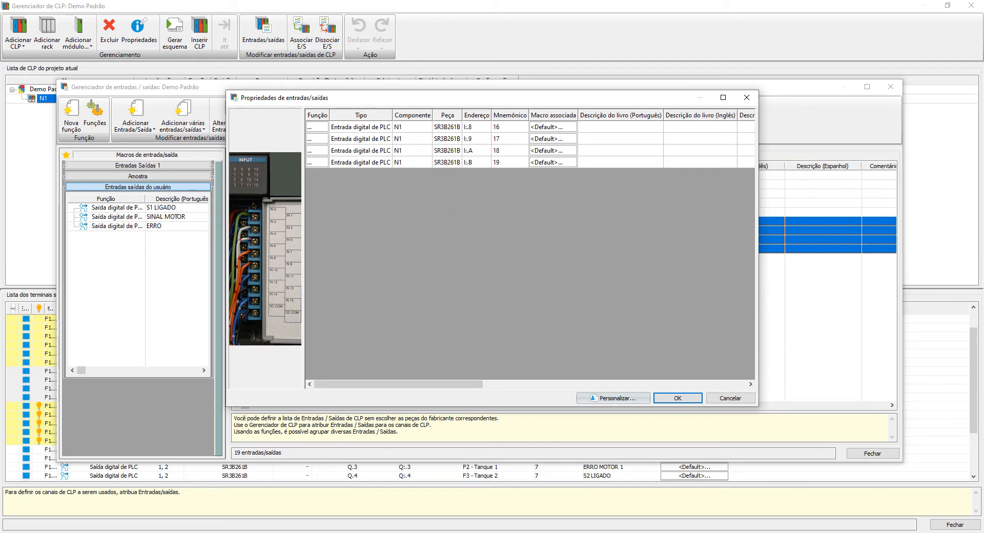
# Step: Switch to Excel and open the recent workbook IMPORTA_ENDERECOS.xls
pyautogui.press('super+s')
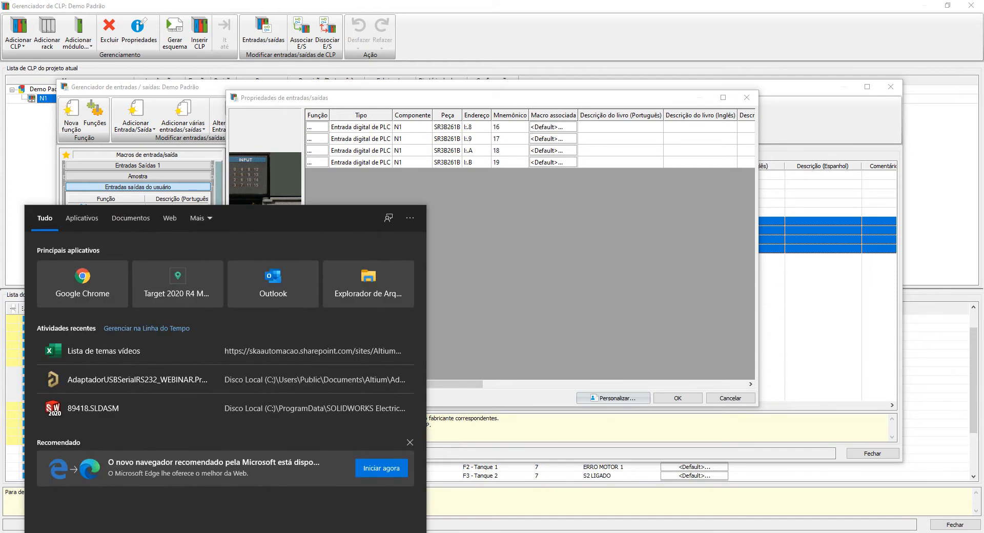
pyautogui.write('exc')
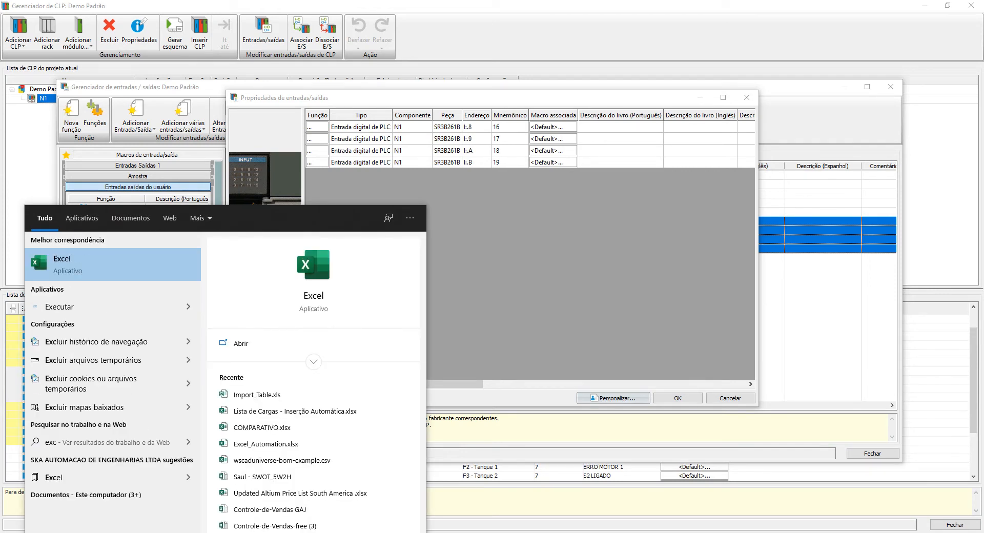
pyautogui.click(119, 272)
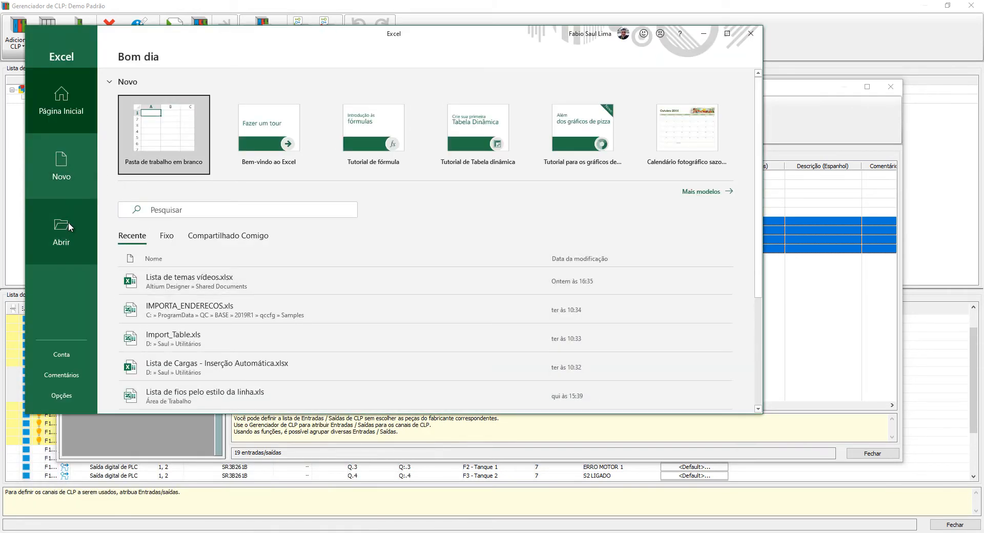
pyautogui.click(266, 316)
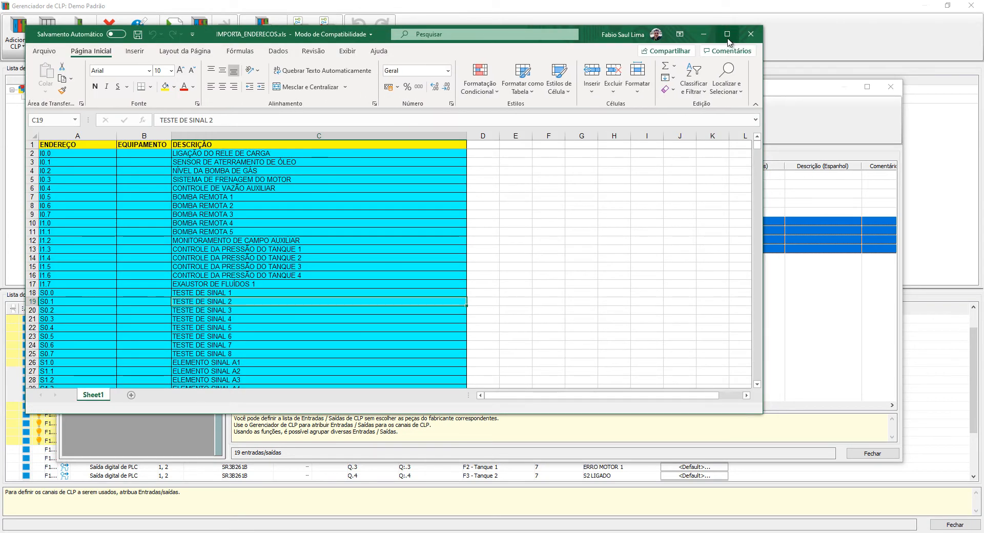
# Step: Maximize the workbook, copy the four descriptions in cells C12 to C15 and switch back to the PLC inputs/outputs data grid
pyautogui.click(727, 34)
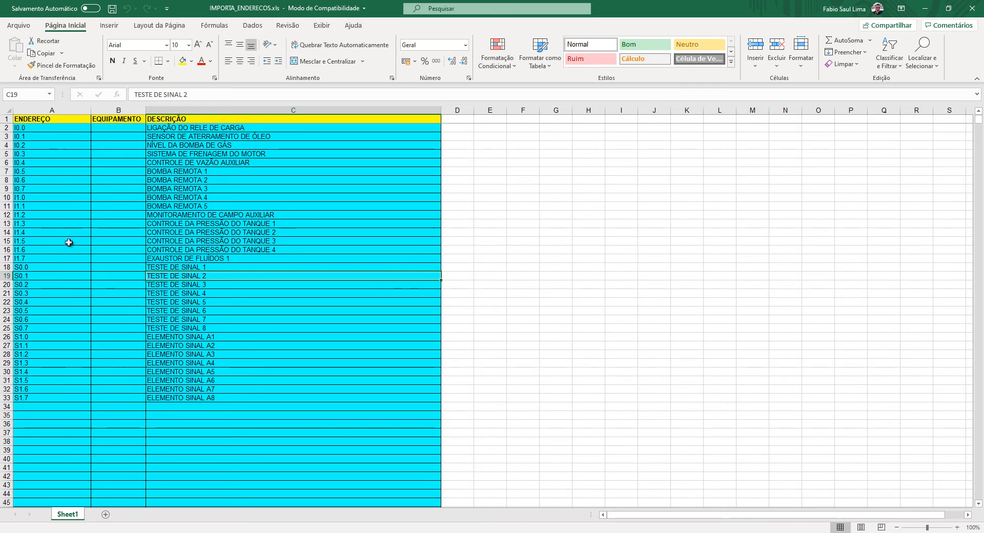
pyautogui.click(228, 217)
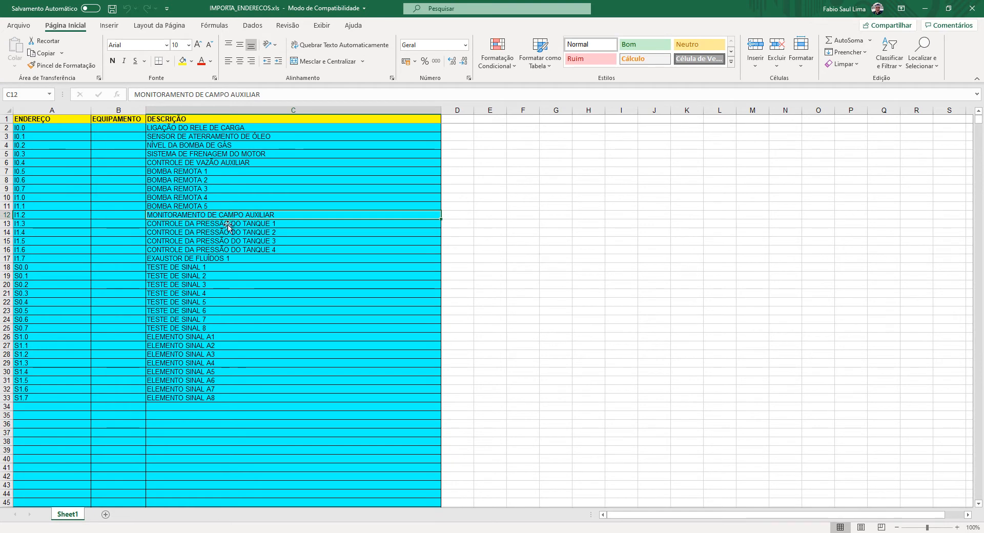
pyautogui.keyDown('shift'); pyautogui.click(226, 242); pyautogui.keyUp('shift')
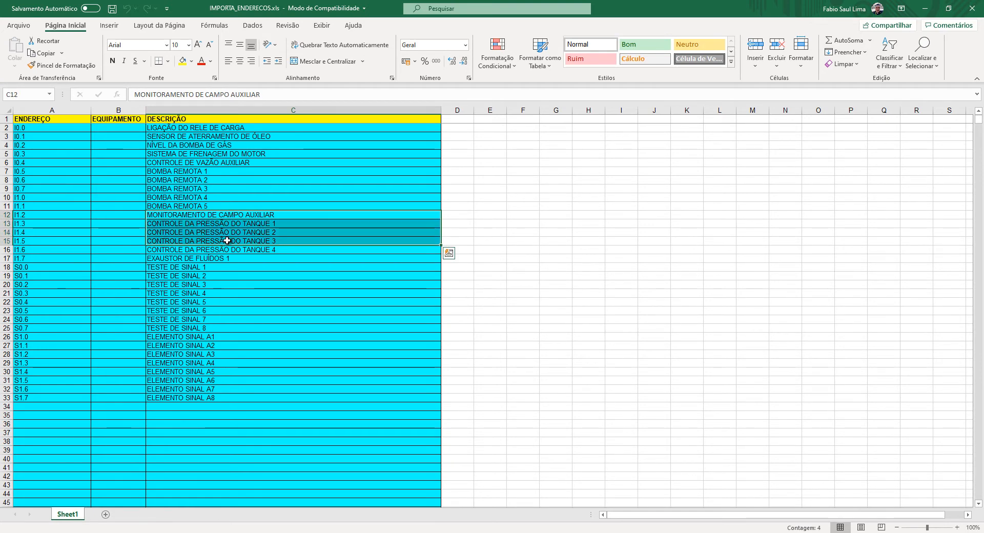
pyautogui.rightClick(227, 241)
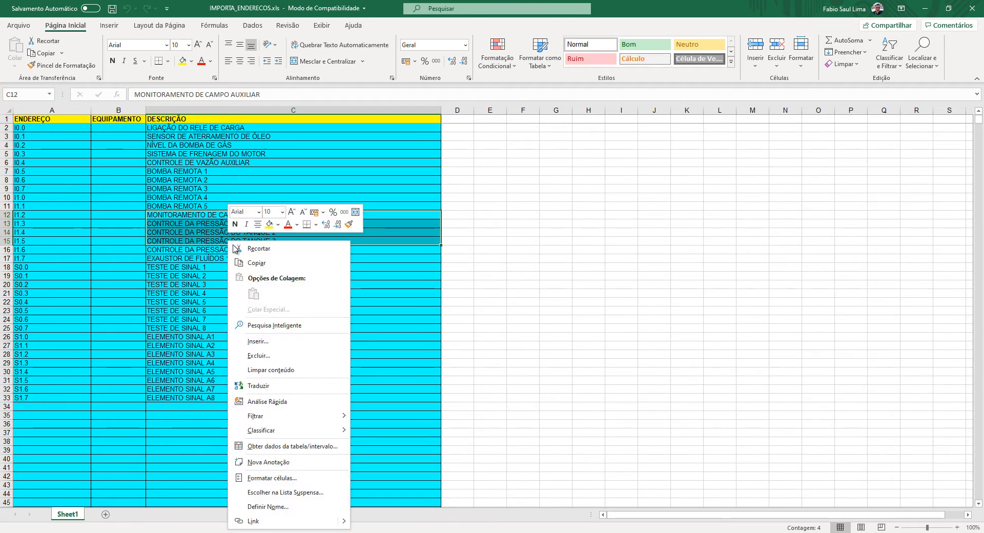
pyautogui.click(249, 263)
pyautogui.hotkey('alt', 'Tab')
pyautogui.click(701, 128)
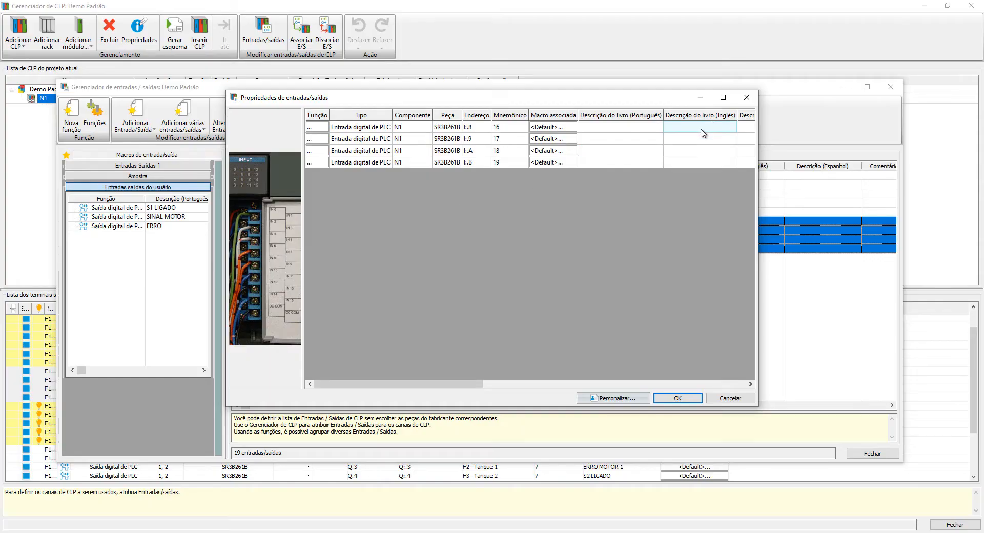
pyautogui.click(639, 128)
pyautogui.click(639, 128)
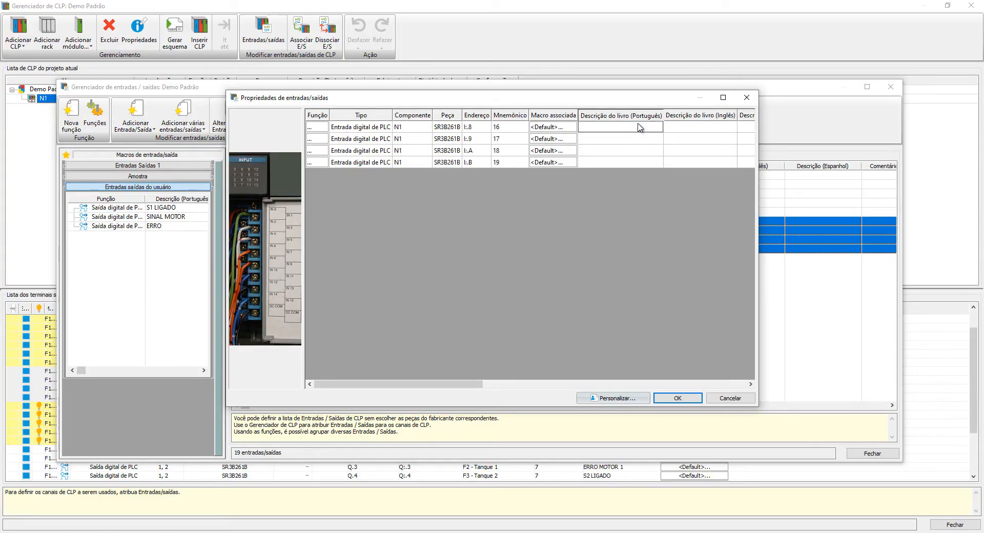
pyautogui.hotkey('ctrl', 'v')
pyautogui.press('Escape')
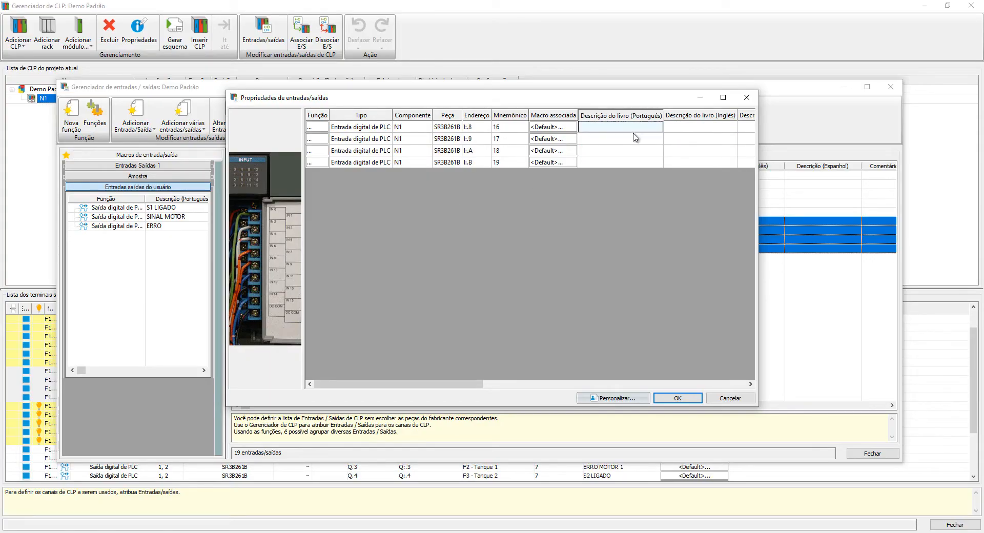
pyautogui.press('Escape')
pyautogui.press('Escape')
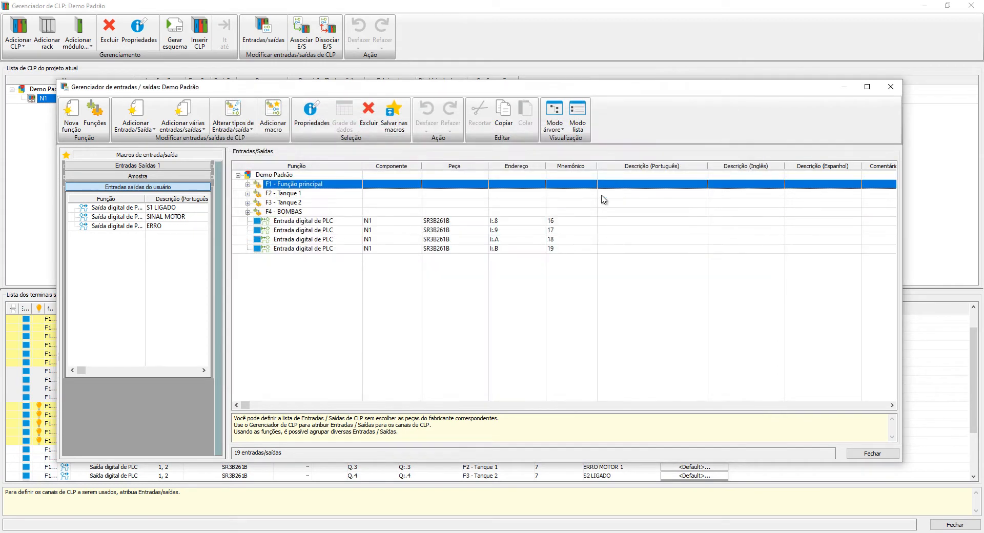
# Step: Reopen the data grid for inputs I:.8 to I:.B, paste the copied descriptions into their Portuguese description column and apply them
pyautogui.click(321, 223)
pyautogui.keyDown('shift'); pyautogui.click(321, 247); pyautogui.keyUp('shift')
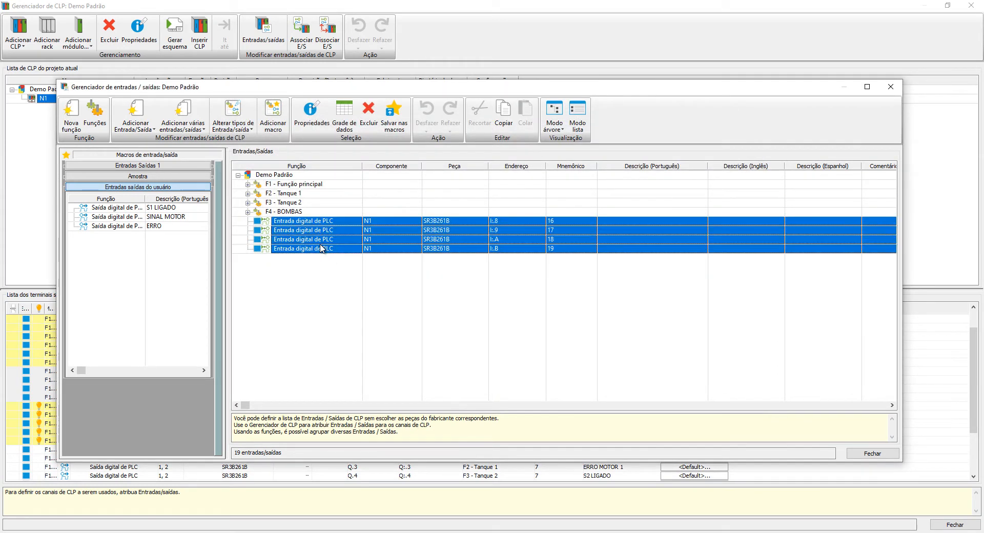
pyautogui.rightClick(328, 238)
pyautogui.click(340, 240)
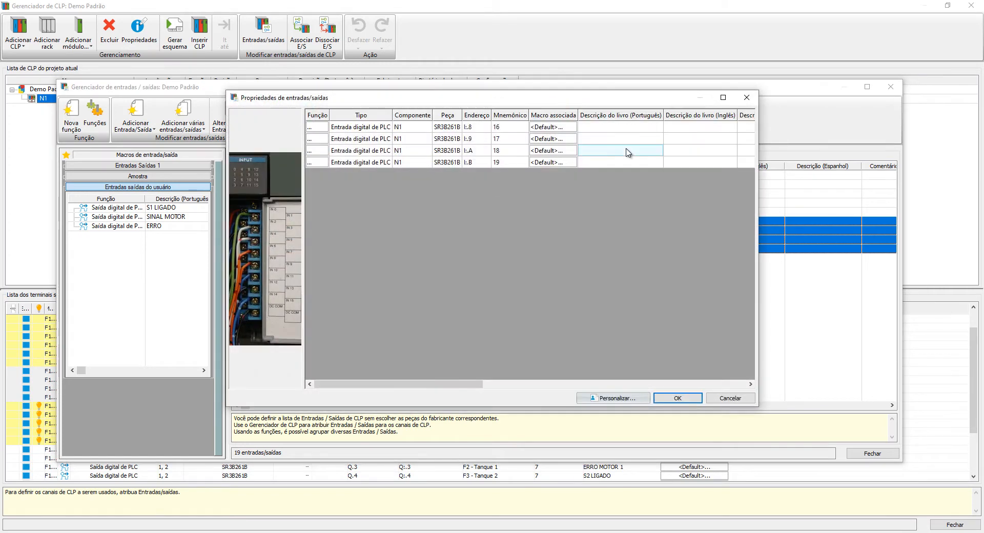
pyautogui.click(629, 131)
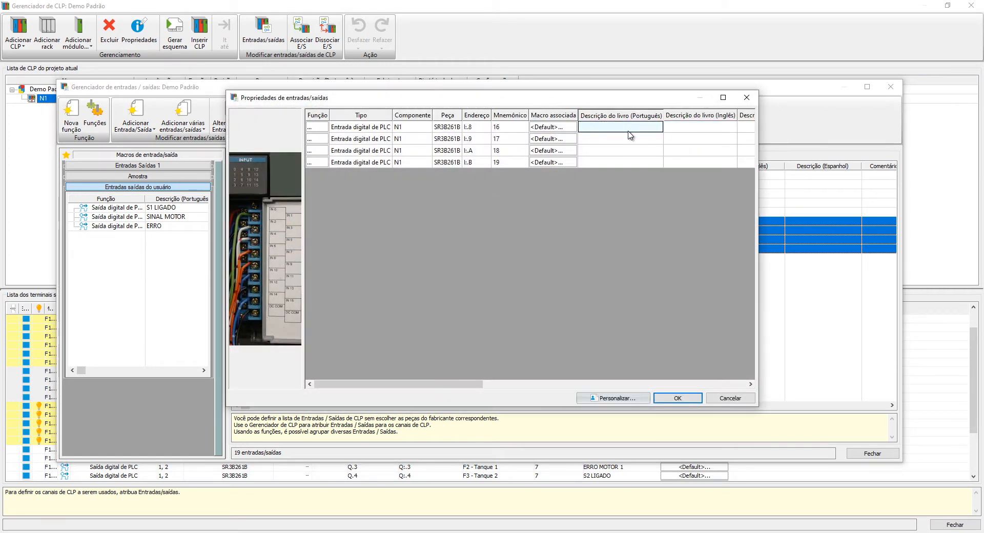
pyautogui.hotkey('ctrl', 'v')
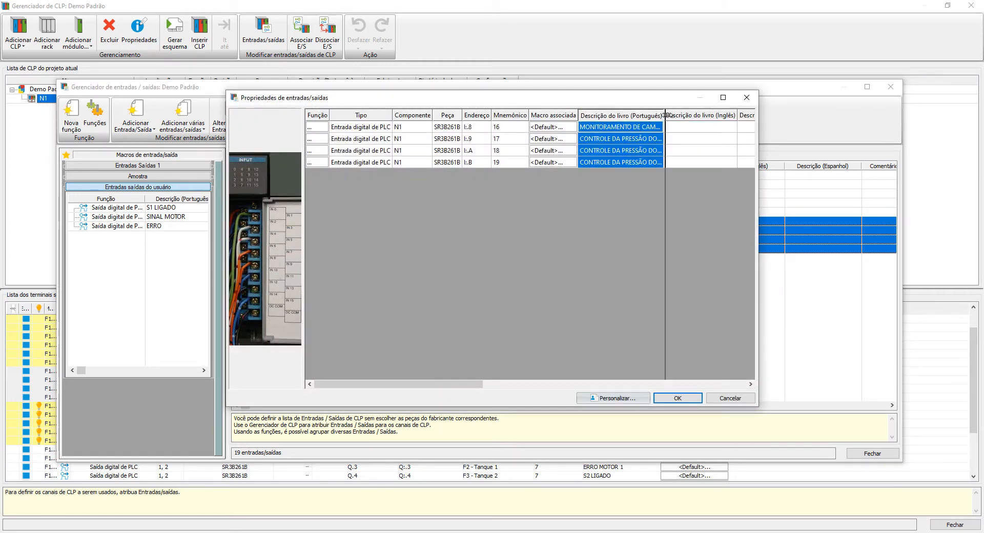
pyautogui.moveTo(665, 115); pyautogui.dragTo(693, 114)
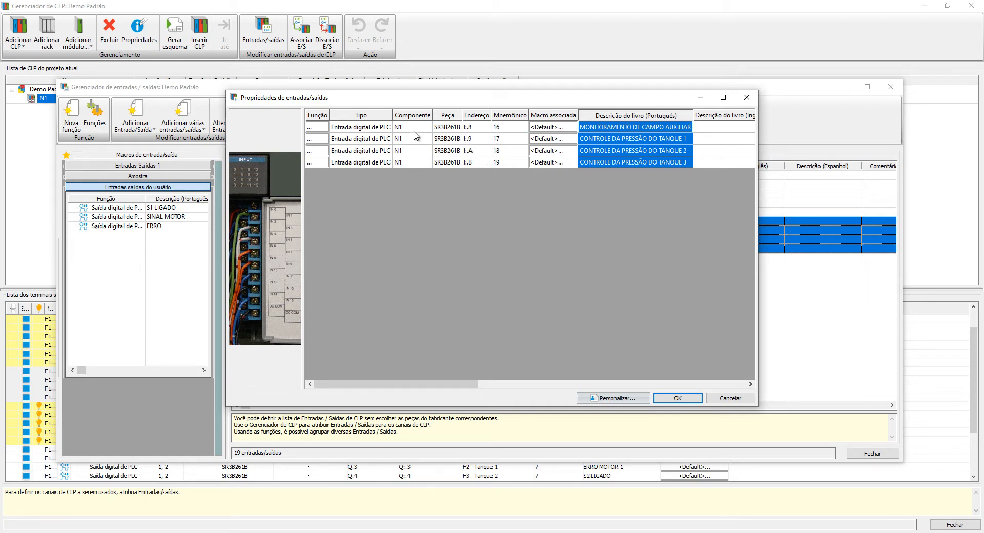
pyautogui.click(621, 127)
pyautogui.moveTo(617, 131); pyautogui.dragTo(607, 169)
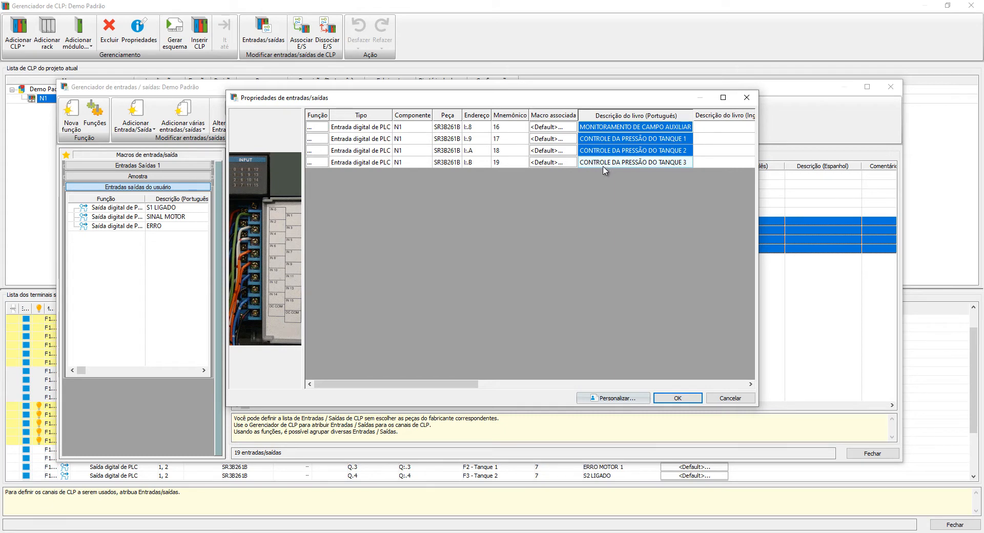
pyautogui.click(678, 399)
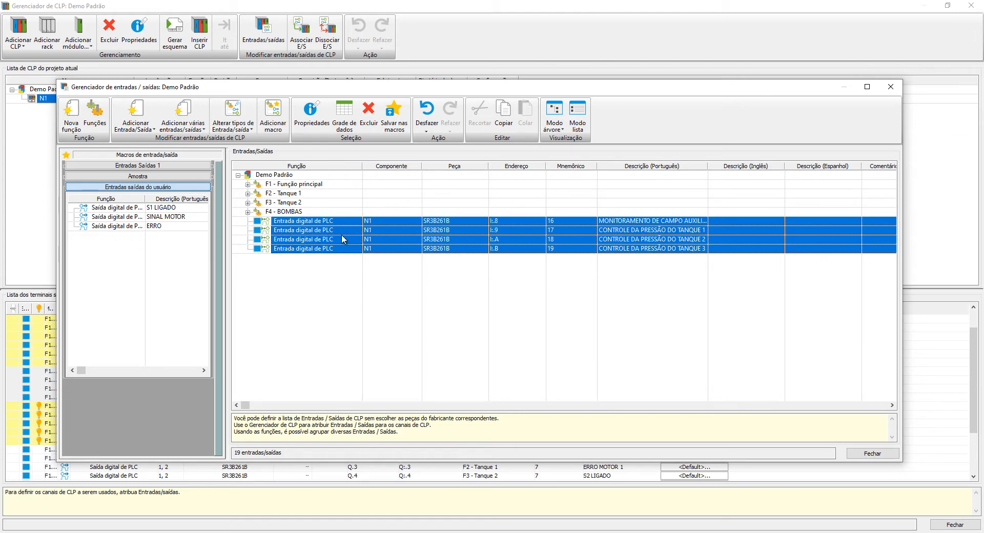
# Step: Examine the inputs and outputs grouped under the functions F2 - Tanque 1, F3 - Tanque 2 and F4 - BOMBAS
pyautogui.click(248, 194)
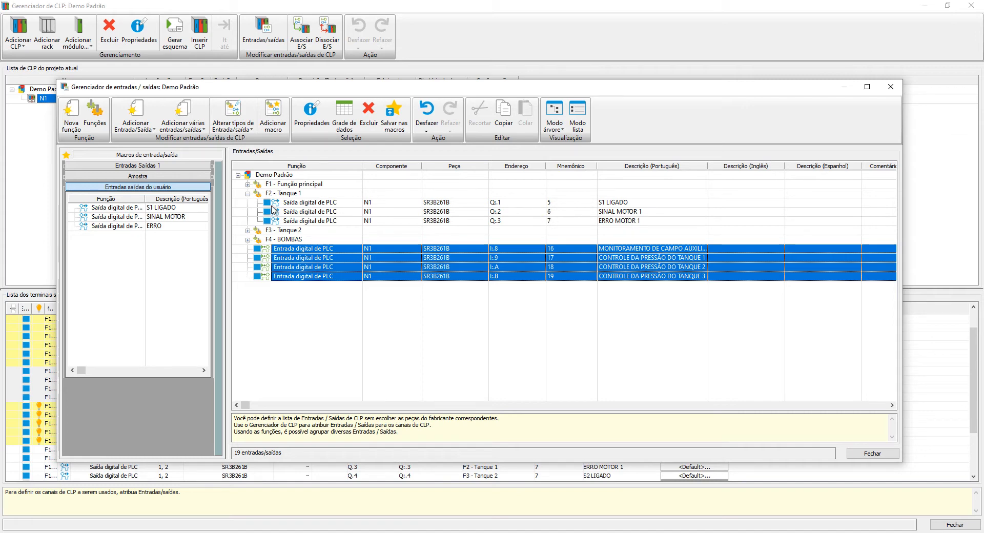
pyautogui.click(248, 194)
pyautogui.click(248, 203)
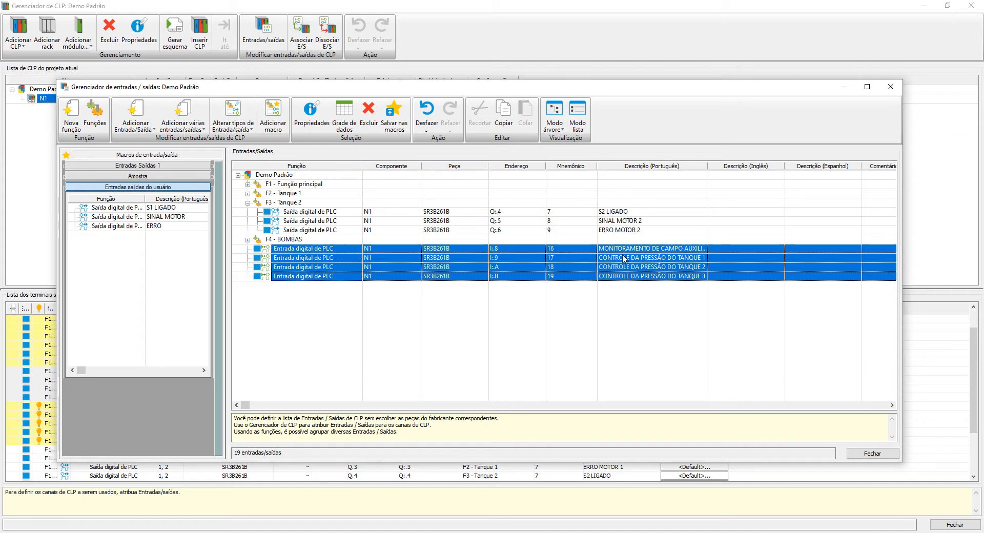
pyautogui.click(248, 202)
pyautogui.click(247, 211)
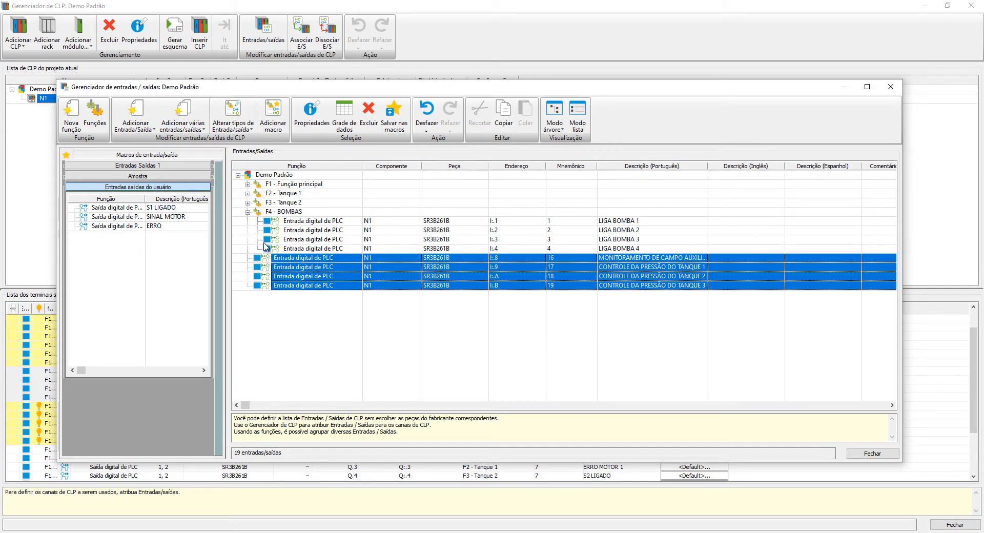
pyautogui.click(290, 213)
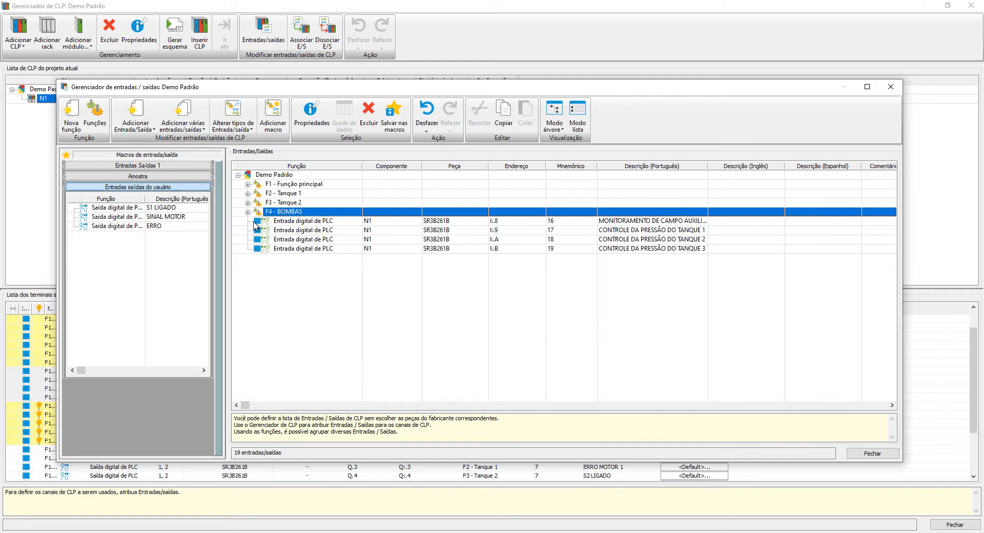
pyautogui.click(332, 221)
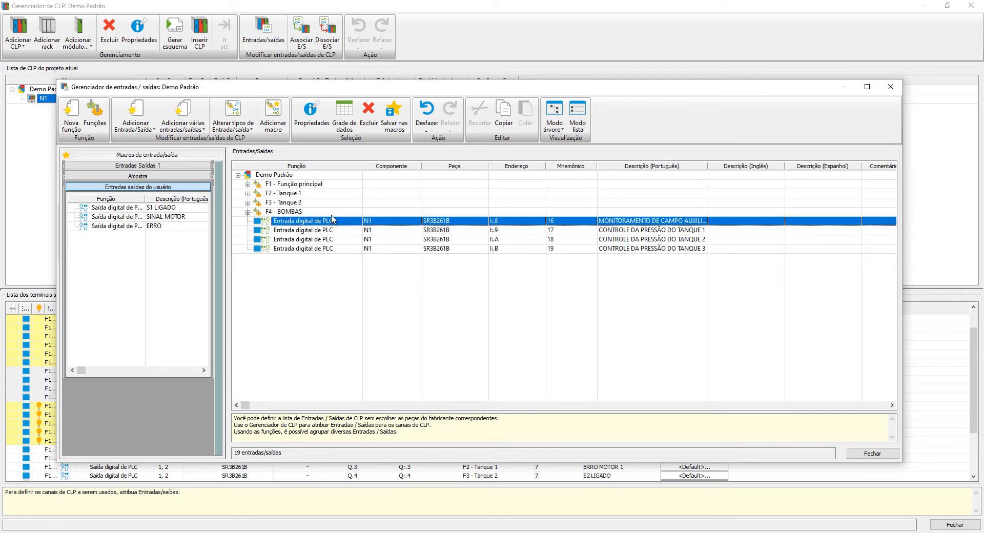
# Step: Assign the function F2 - Tanque 1 to the three inputs I:.9, I:.A and I:.B and check that function's contents
pyautogui.click(327, 229)
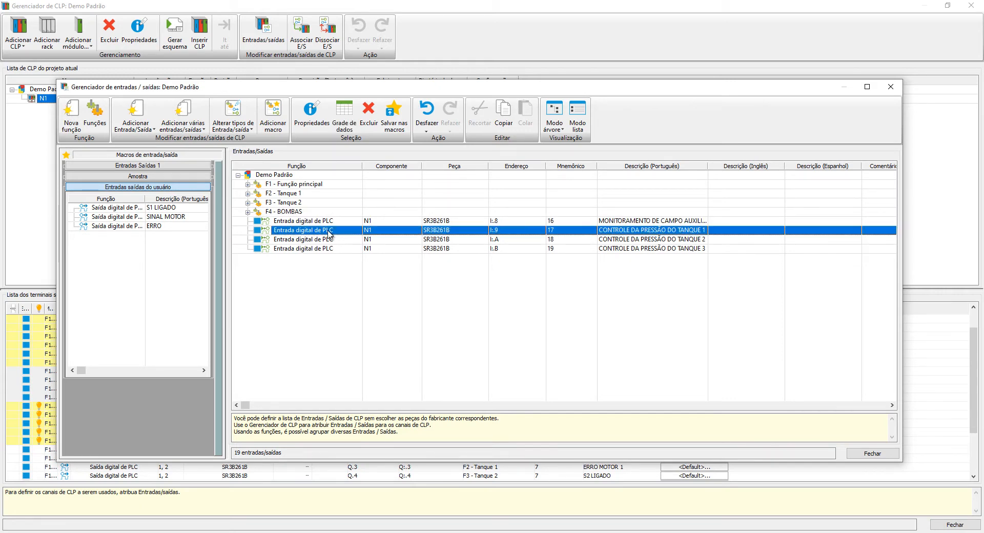
pyautogui.click(321, 249)
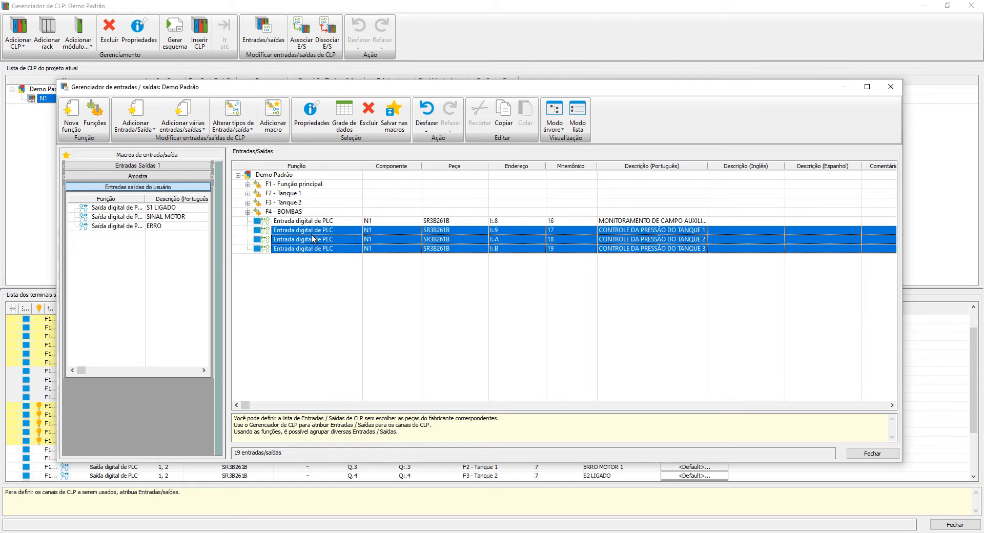
pyautogui.rightClick(323, 250)
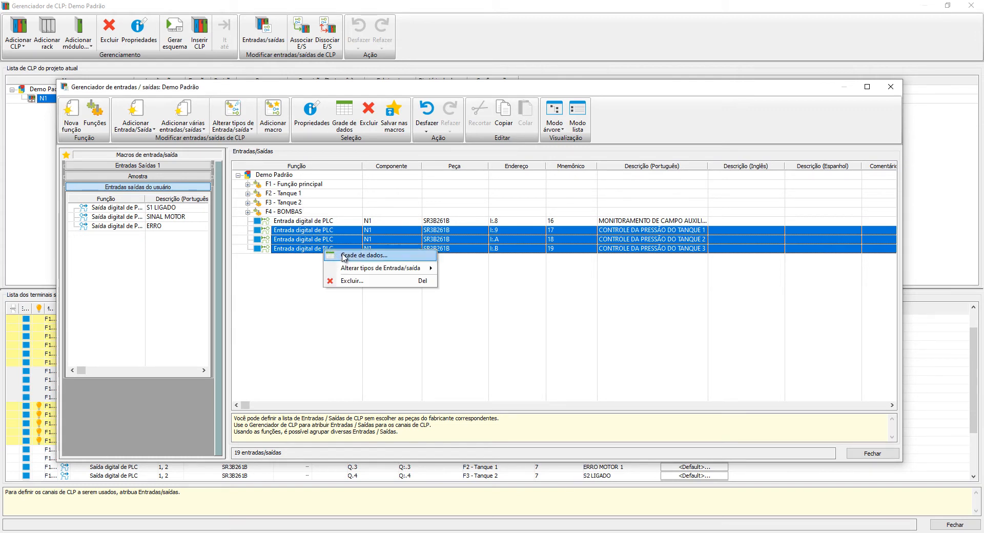
pyautogui.click(313, 119)
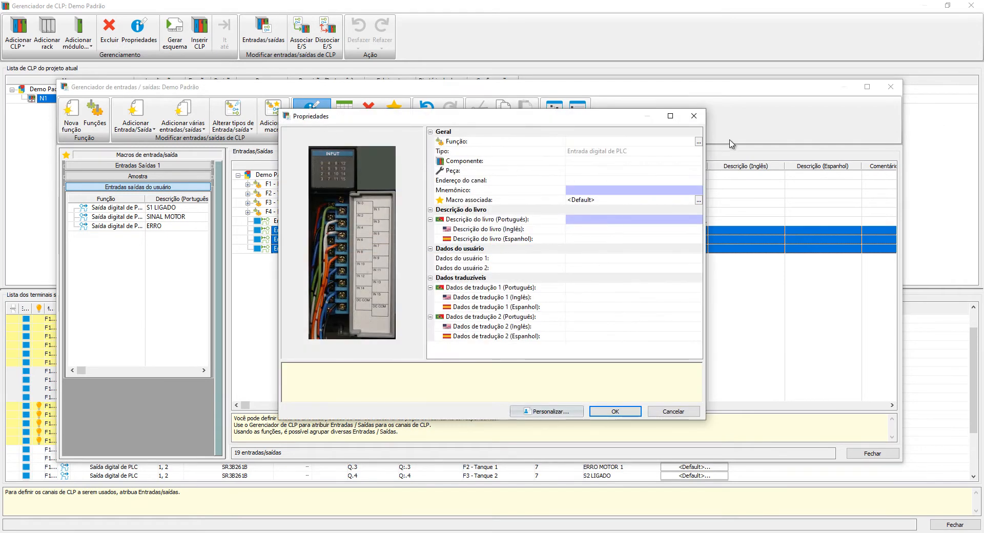
pyautogui.click(699, 142)
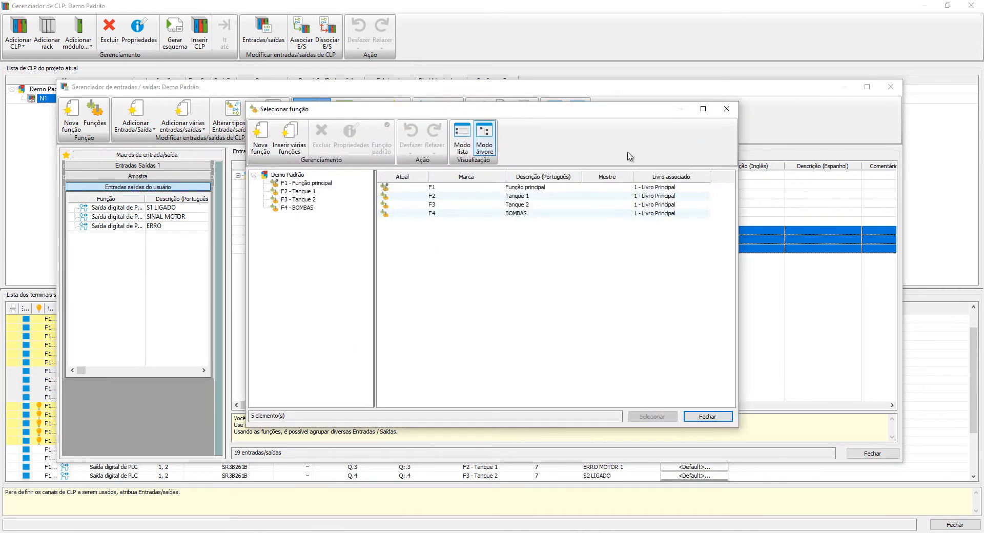
pyautogui.click(462, 198)
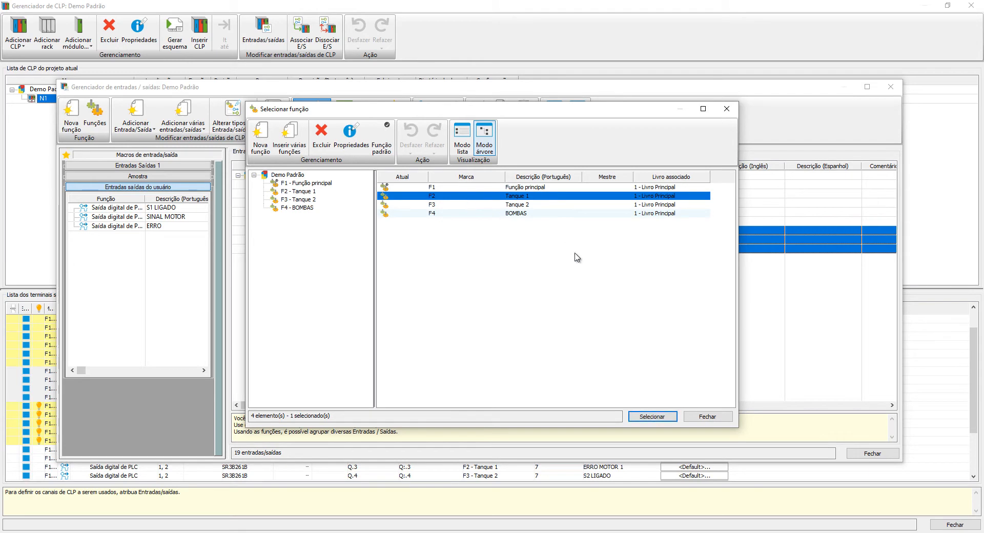
pyautogui.click(654, 417)
pyautogui.click(634, 416)
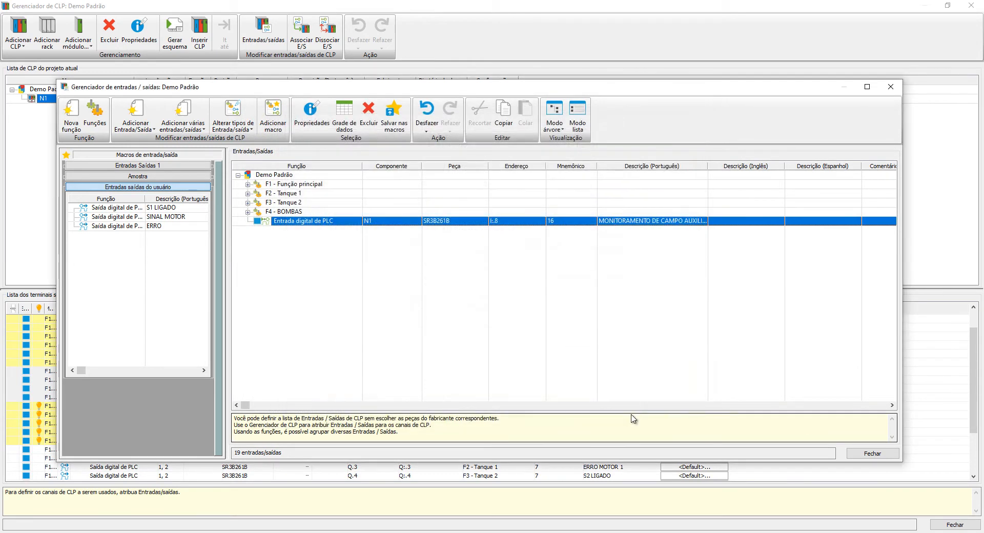
pyautogui.click(248, 193)
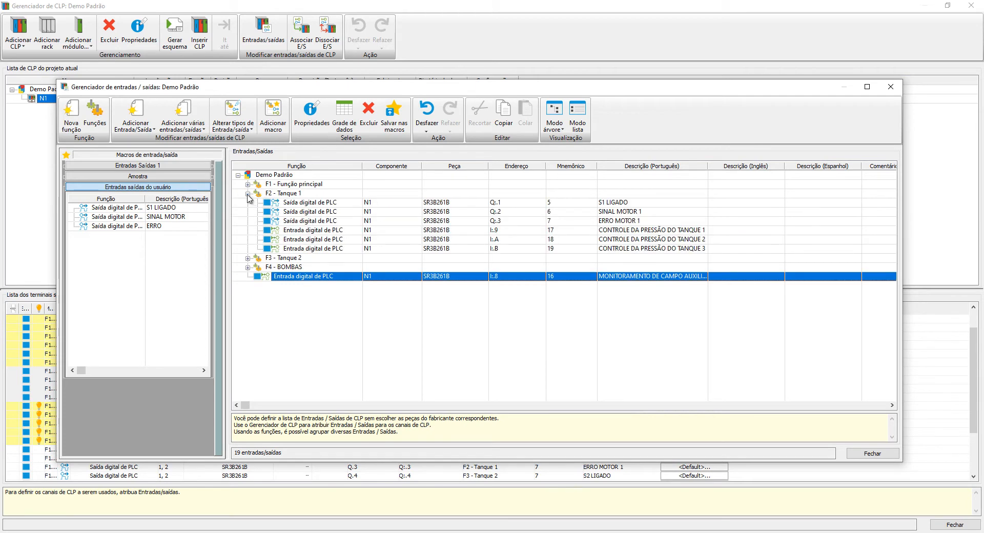
pyautogui.click(248, 193)
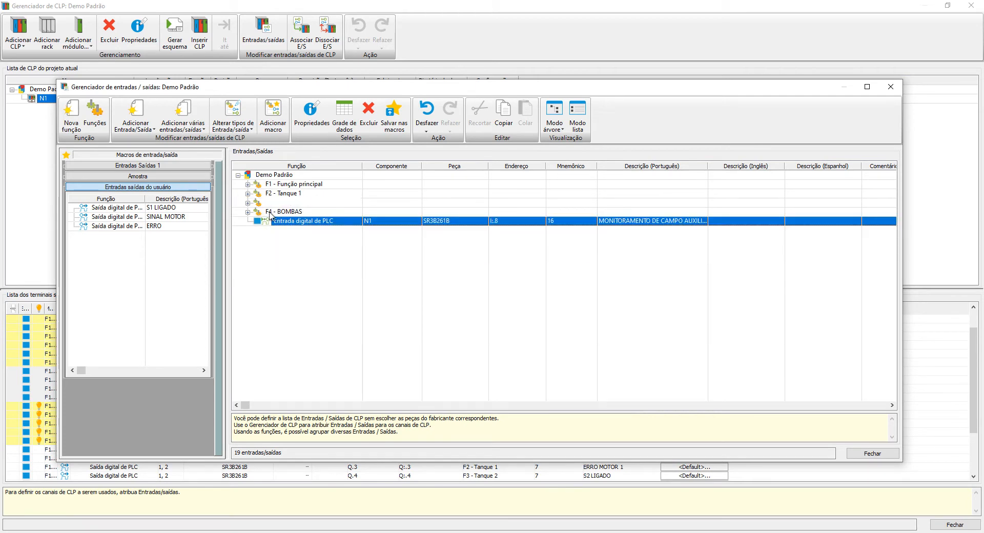
# Step: Assign the function F4 - BOMBAS to the input I:.8, MONITORAMENTO DE CAMPO AUXILIAR, in its properties
pyautogui.rightClick(324, 225)
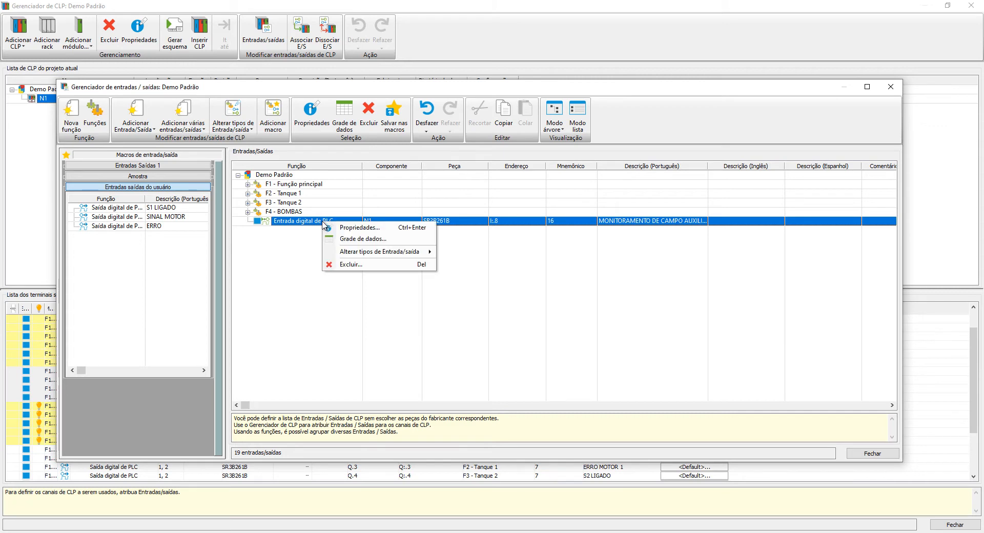
pyautogui.click(333, 231)
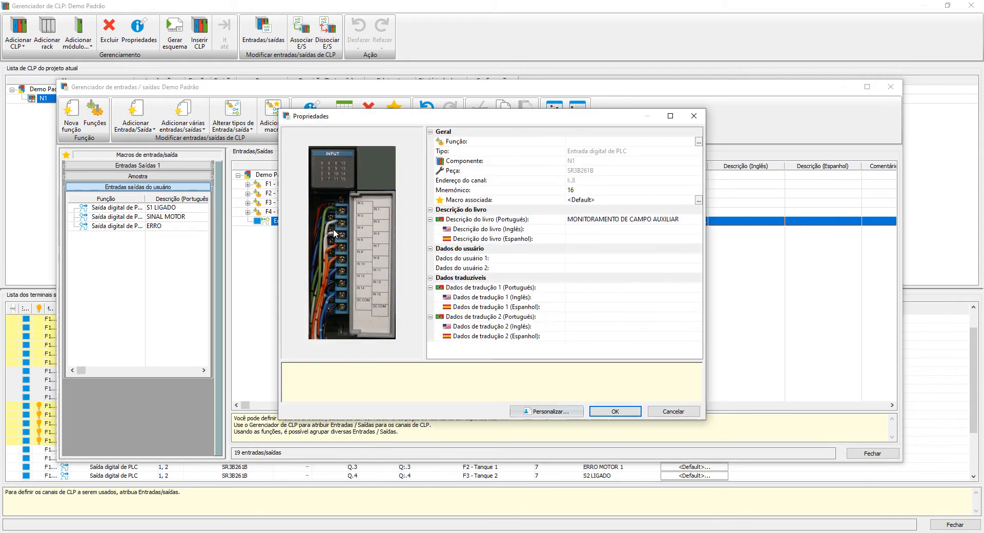
pyautogui.click(698, 142)
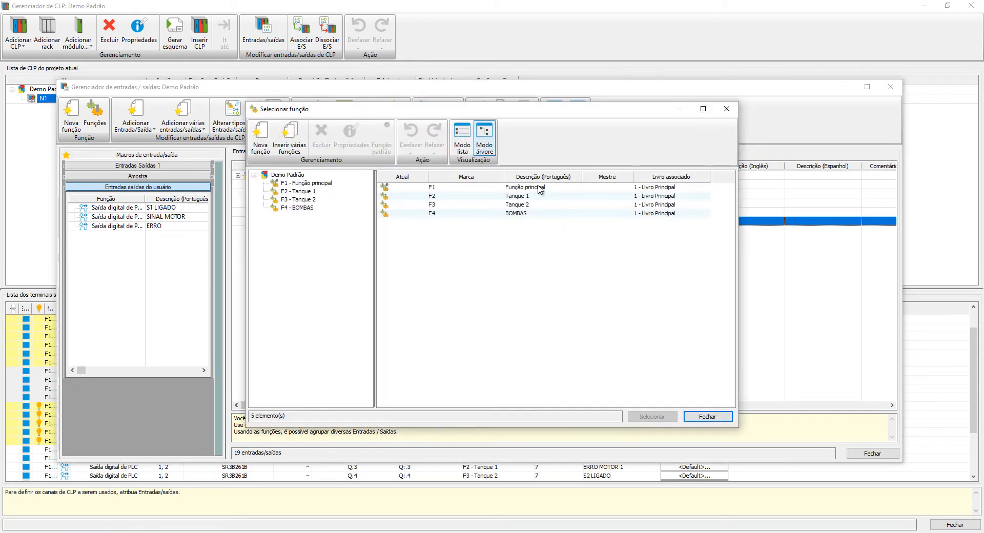
pyautogui.click(463, 214)
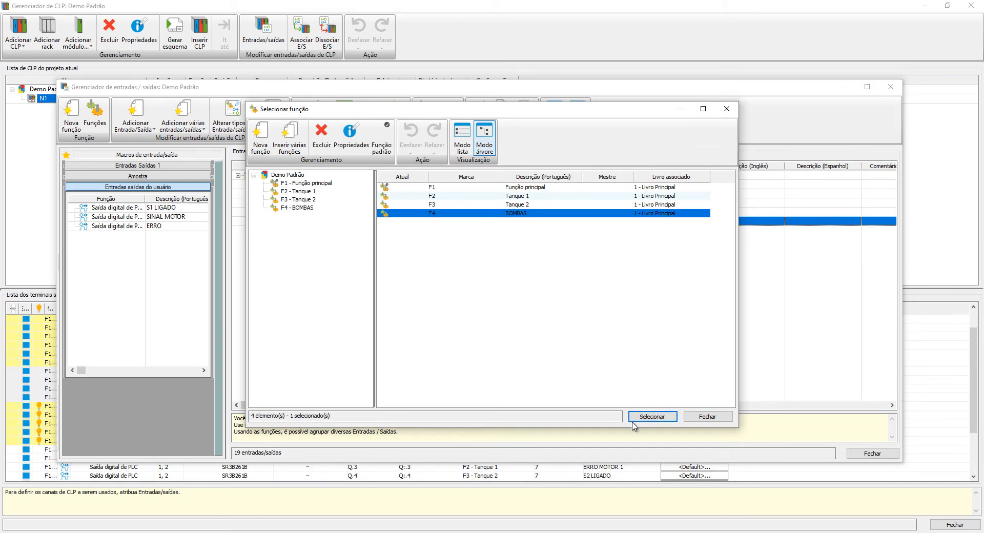
pyautogui.click(647, 416)
pyautogui.click(619, 413)
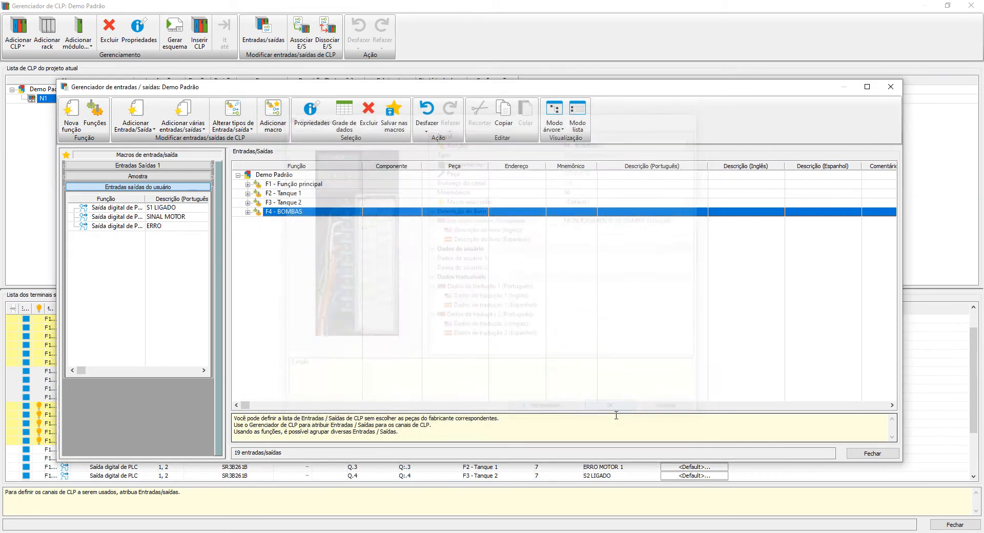
pyautogui.click(324, 261)
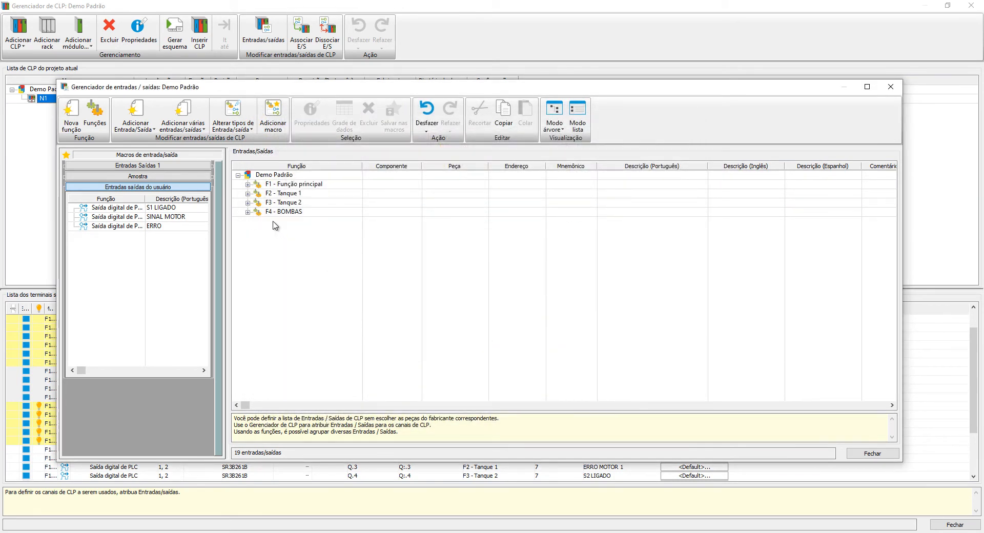
# Step: Check the inputs grouped under F1 - Função principal, close the inputs/outputs manager and review N1's terminal list
pyautogui.click(248, 184)
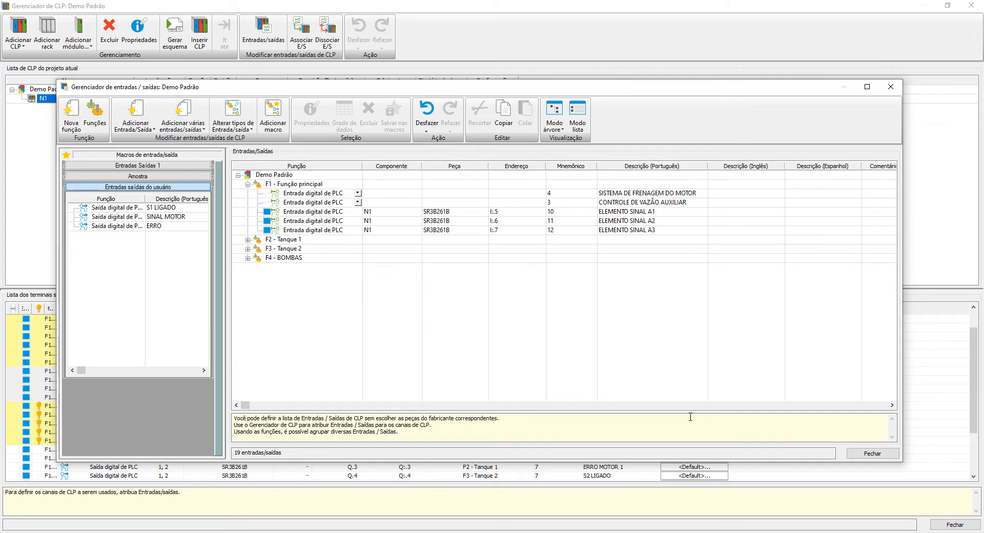
pyautogui.click(872, 454)
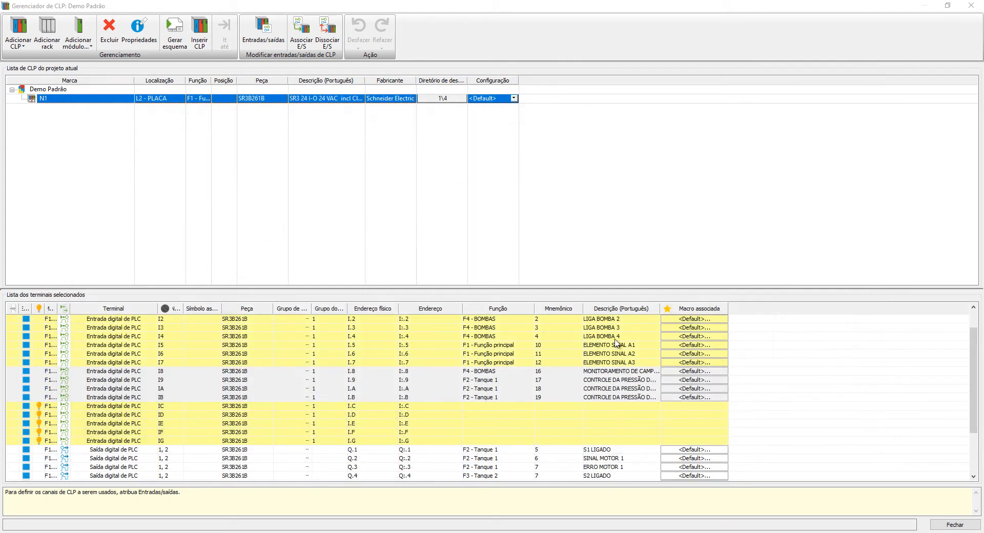
pyautogui.scroll(-3, 585, 406)
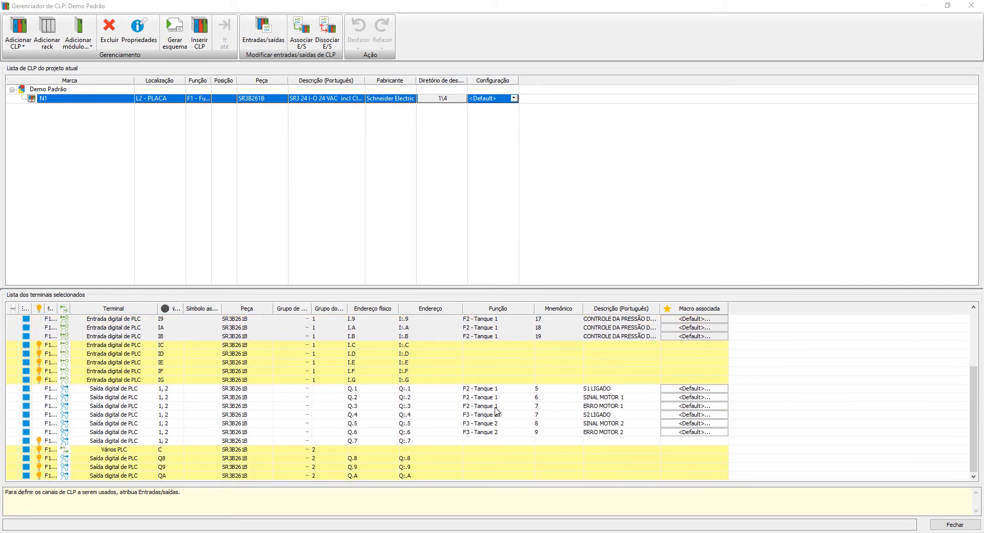
pyautogui.scroll(4, 521, 398)
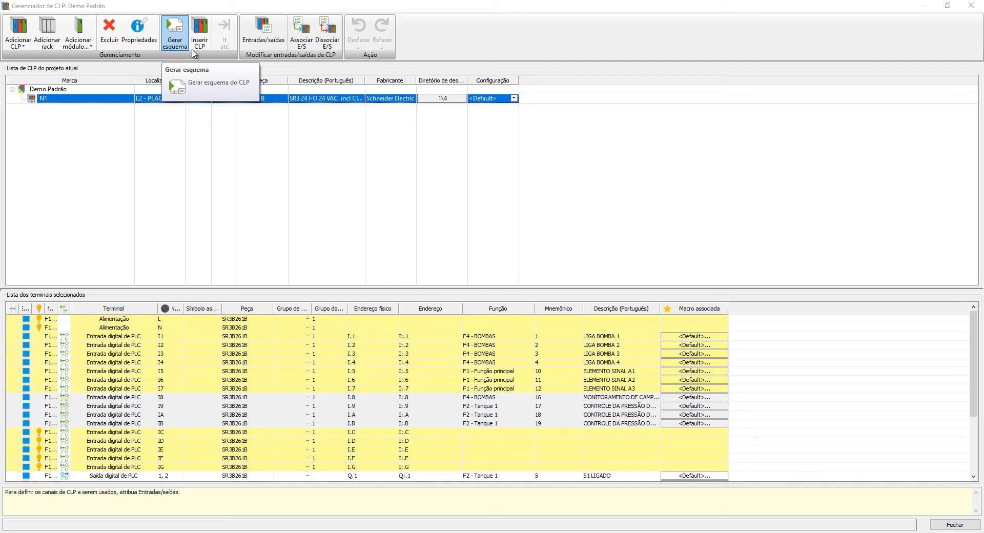
# Step: Set the destination folder for N1's PLC drawings to 4 - CLP in the Livro Principal book
pyautogui.click(446, 99)
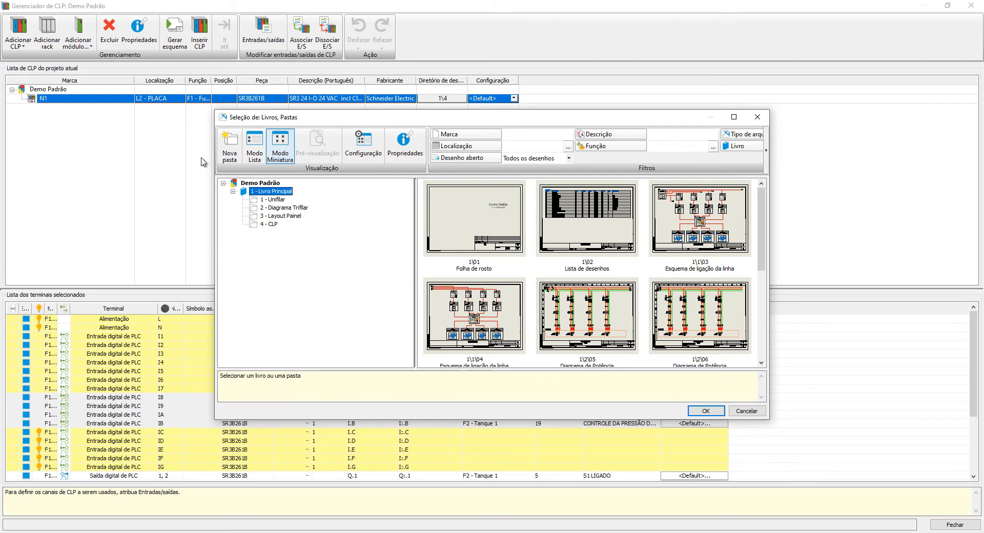
pyautogui.click(268, 225)
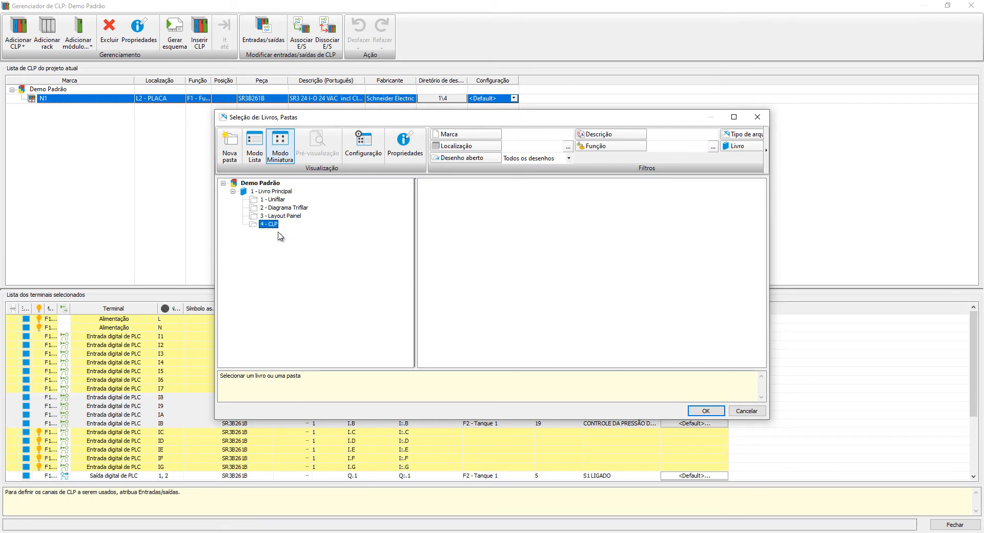
pyautogui.click(703, 411)
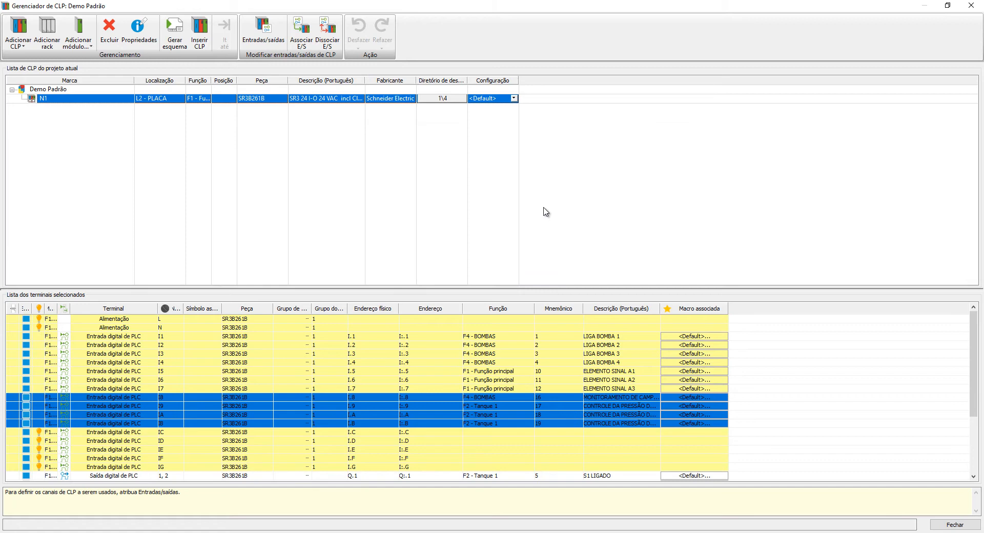
# Step: Browse the unclassified macros available for input I1, LIGA BOMBA 1, and close the macro selector without choosing one
pyautogui.click(710, 336)
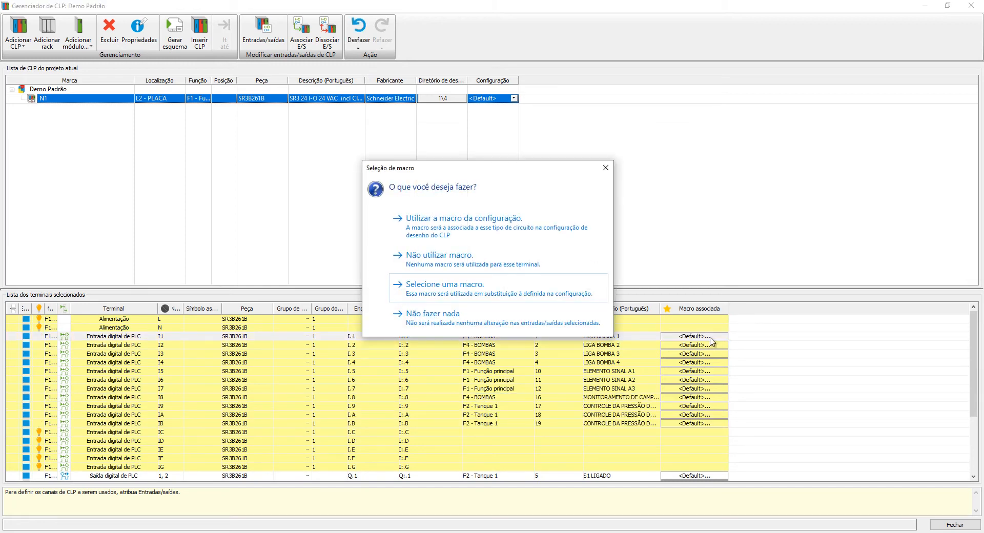
pyautogui.click(469, 292)
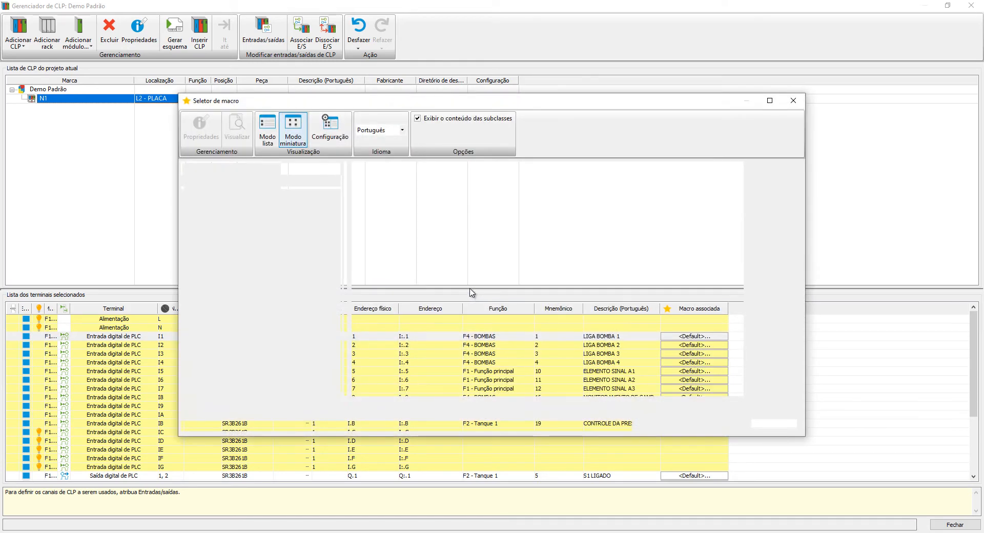
pyautogui.click(276, 180)
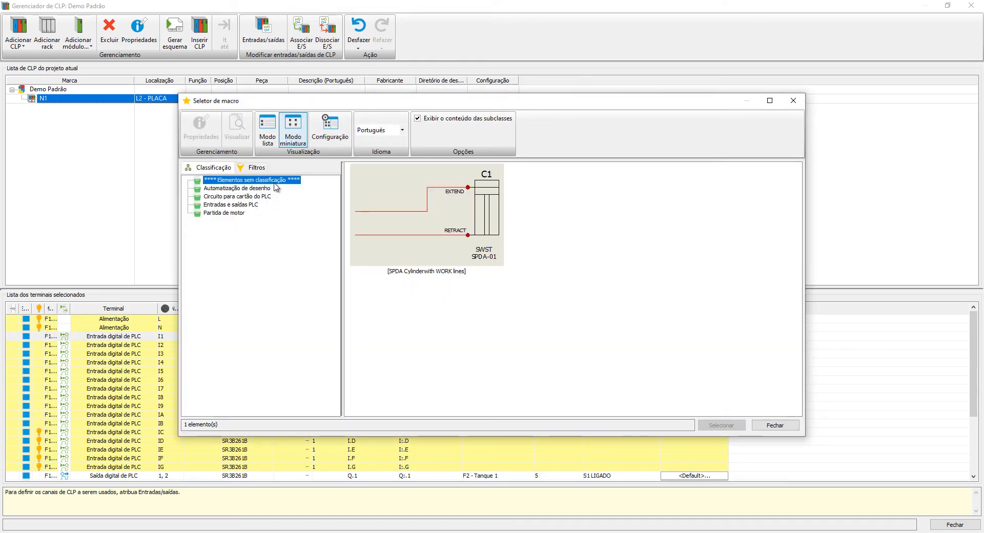
pyautogui.scroll(-10, 535, 251)
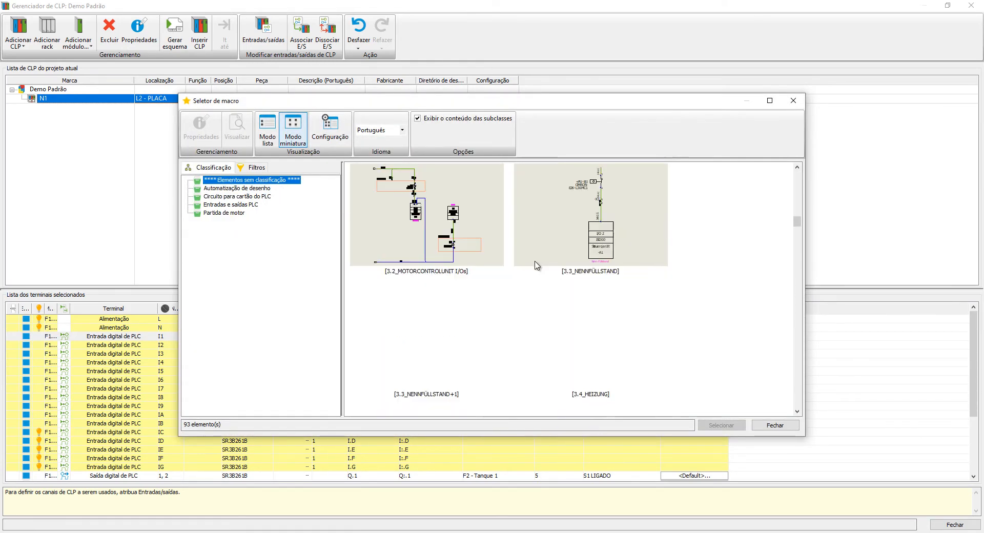
pyautogui.scroll(-10, 533, 276)
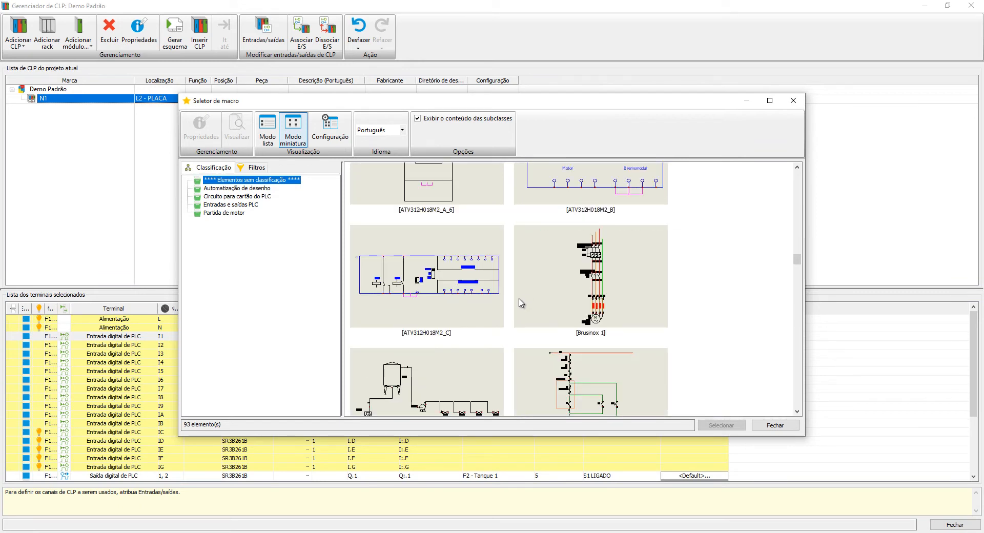
pyautogui.scroll(-8, 520, 303)
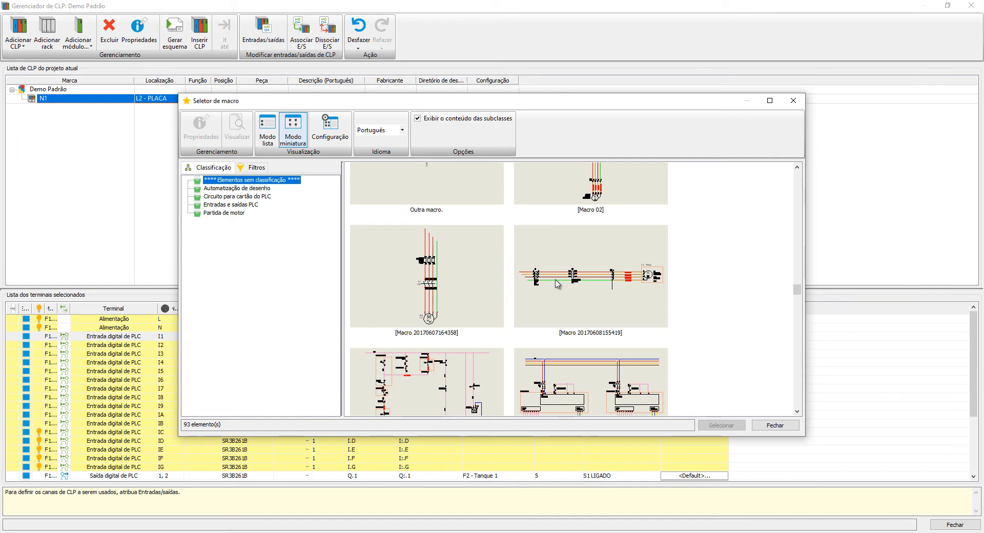
pyautogui.scroll(-1, 557, 285)
pyautogui.scroll(-1, 560, 286)
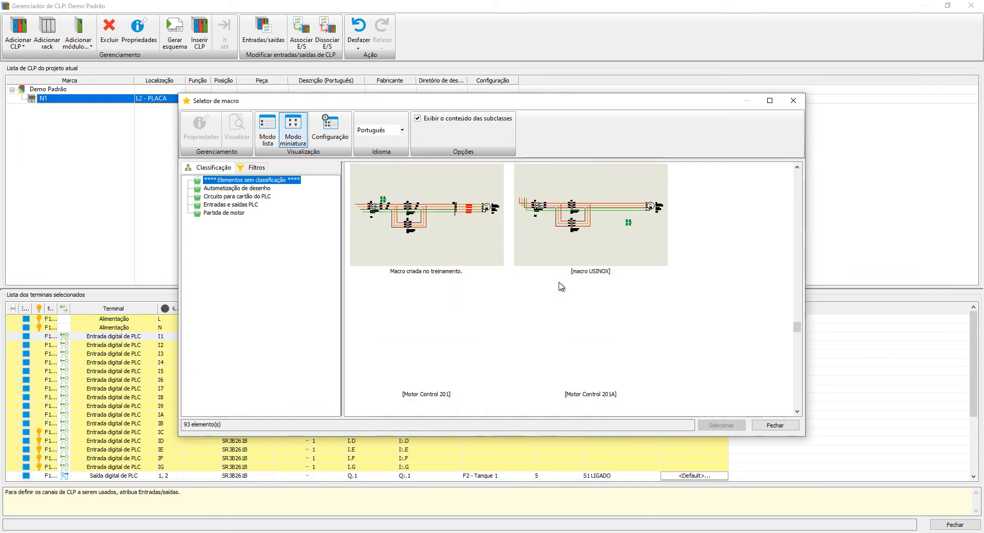
pyautogui.scroll(-3, 560, 286)
pyautogui.scroll(-1, 560, 286)
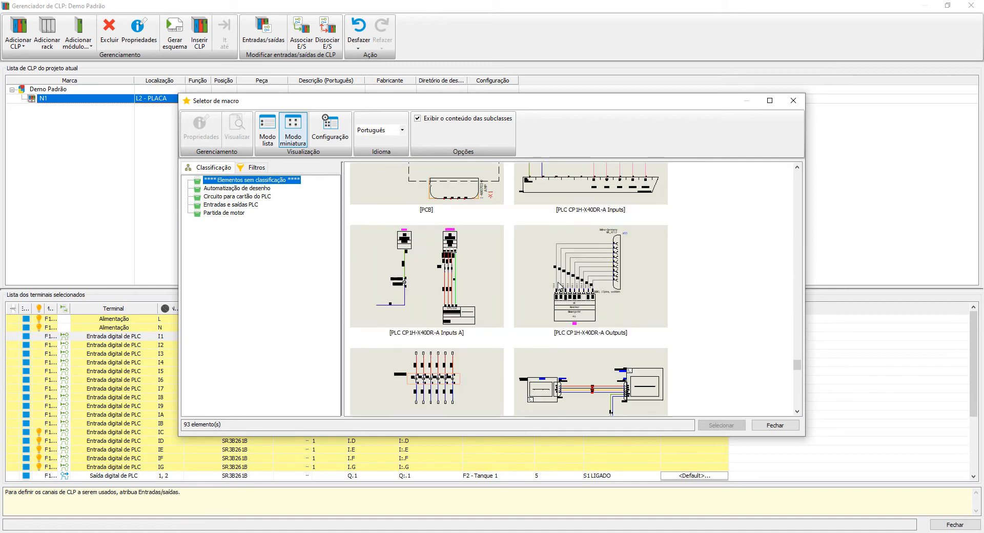
pyautogui.scroll(-2, 560, 286)
pyautogui.scroll(-2, 561, 291)
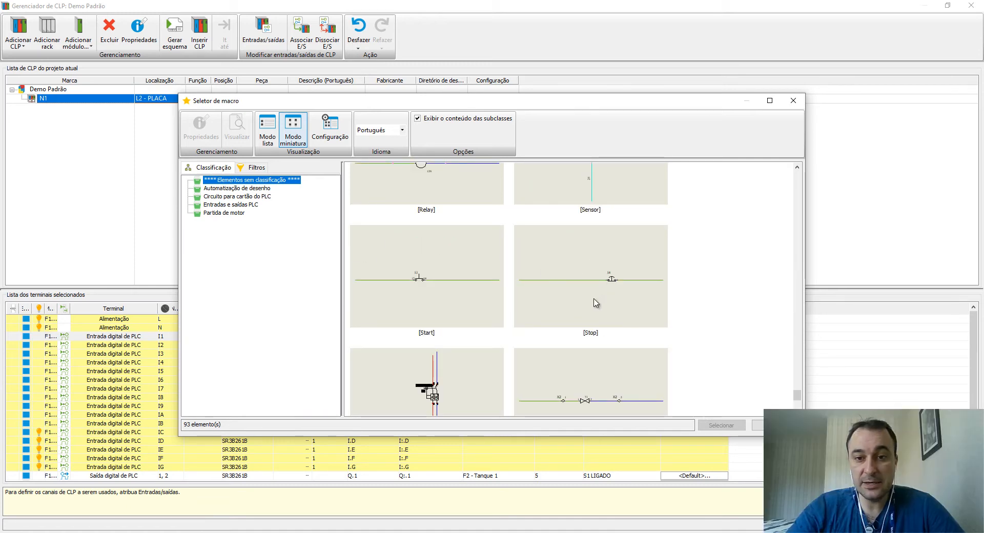
pyautogui.press('Escape')
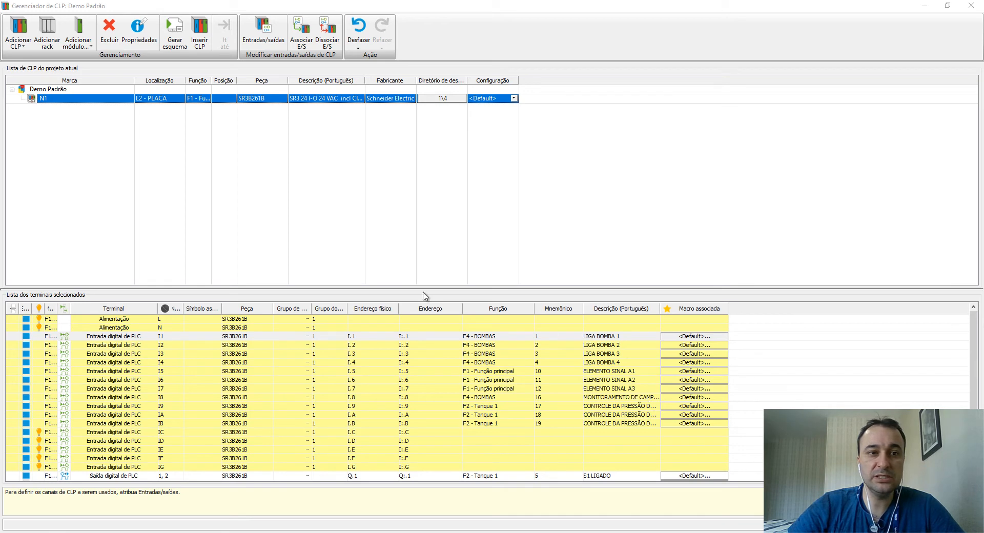
# Step: Generate the schematic drawings for PLC N1, dismiss the creation report and close the PLC manager
pyautogui.click(175, 32)
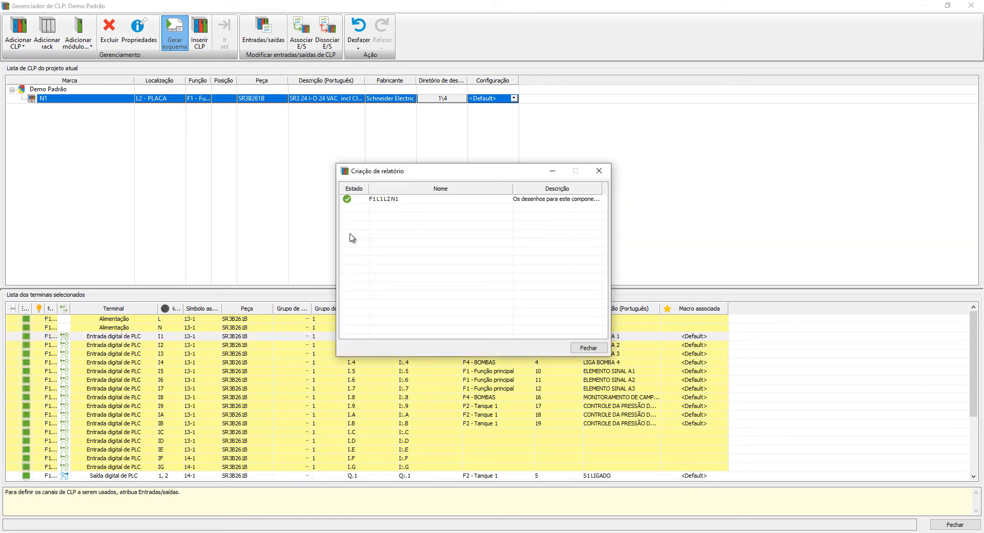
pyautogui.click(589, 348)
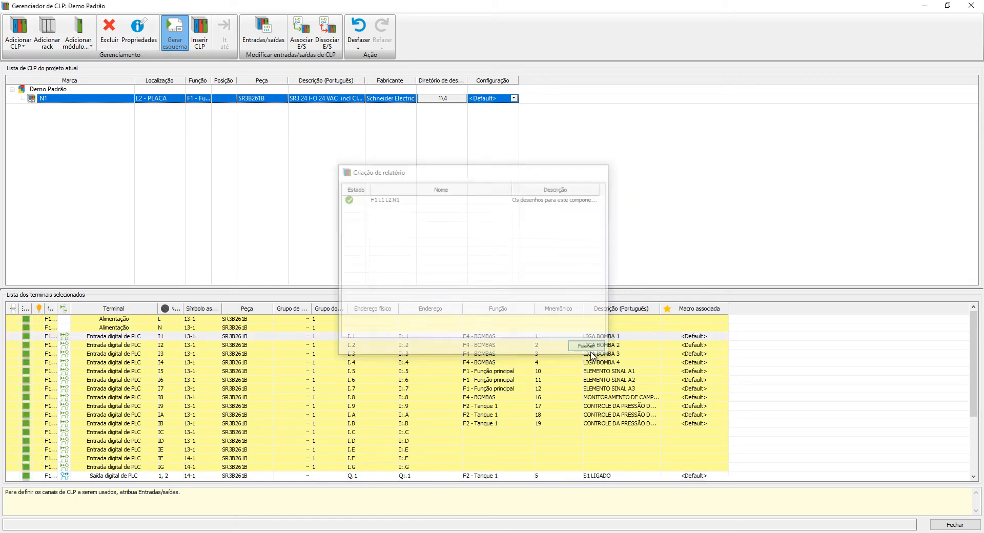
pyautogui.click(967, 527)
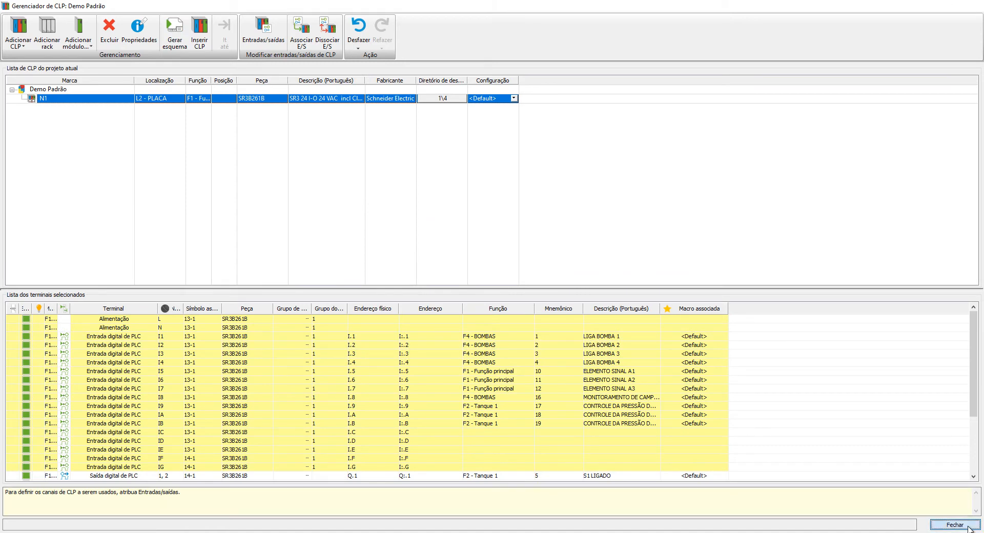
# Step: Open drawing 13 - Desenho do PLC in the 4 - CLP folder and examine its input channels, terminals, wires and descriptions
pyautogui.click(16, 91)
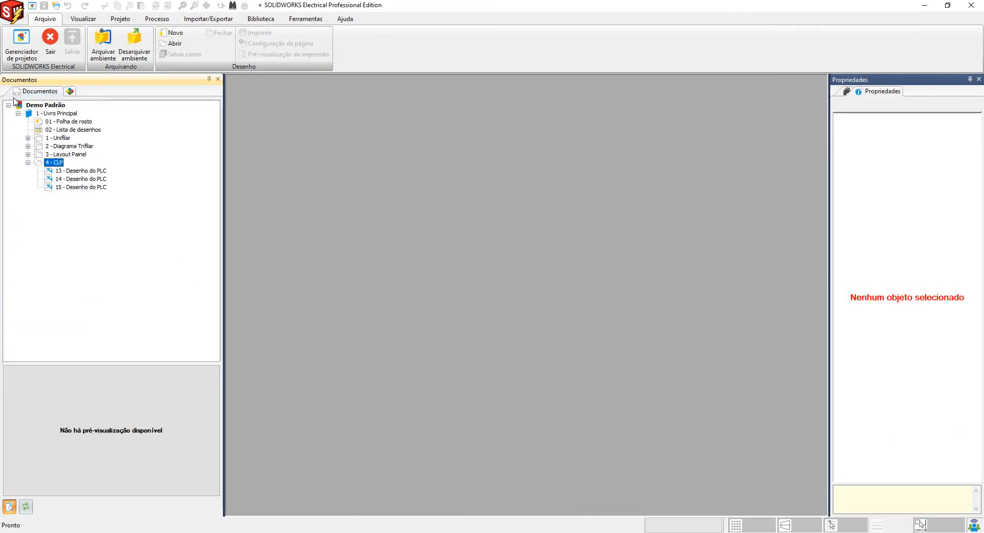
pyautogui.click(77, 171)
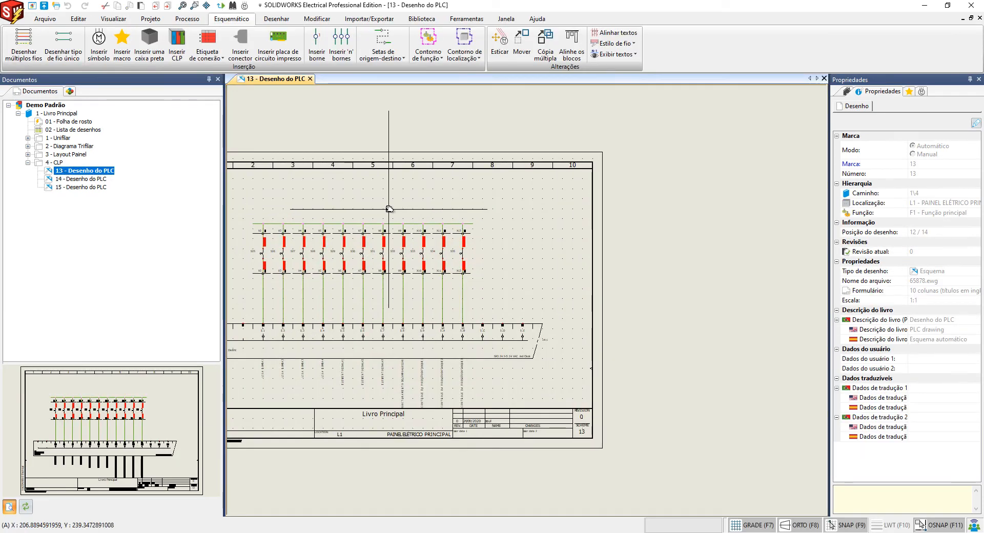
pyautogui.scroll(2, 253, 357)
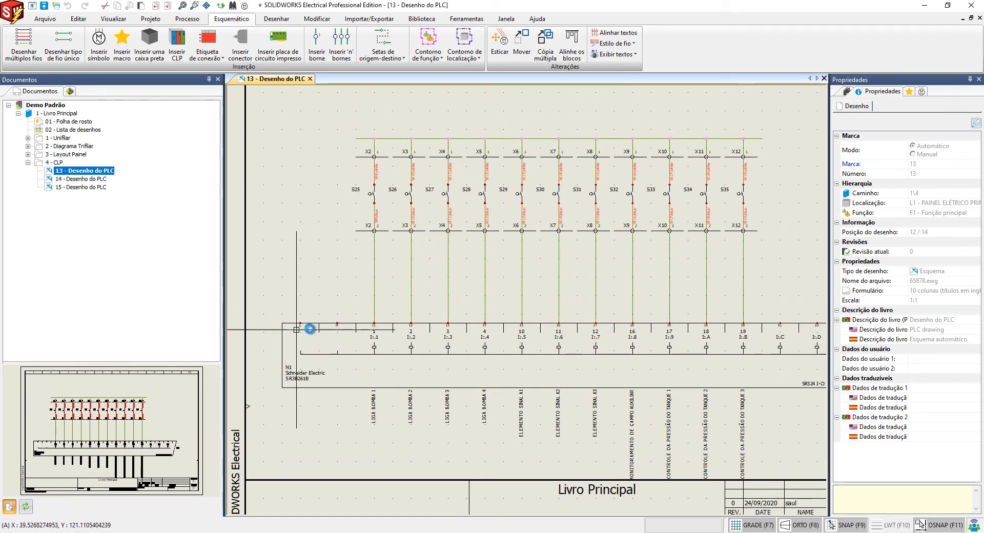
pyautogui.scroll(3, 307, 327)
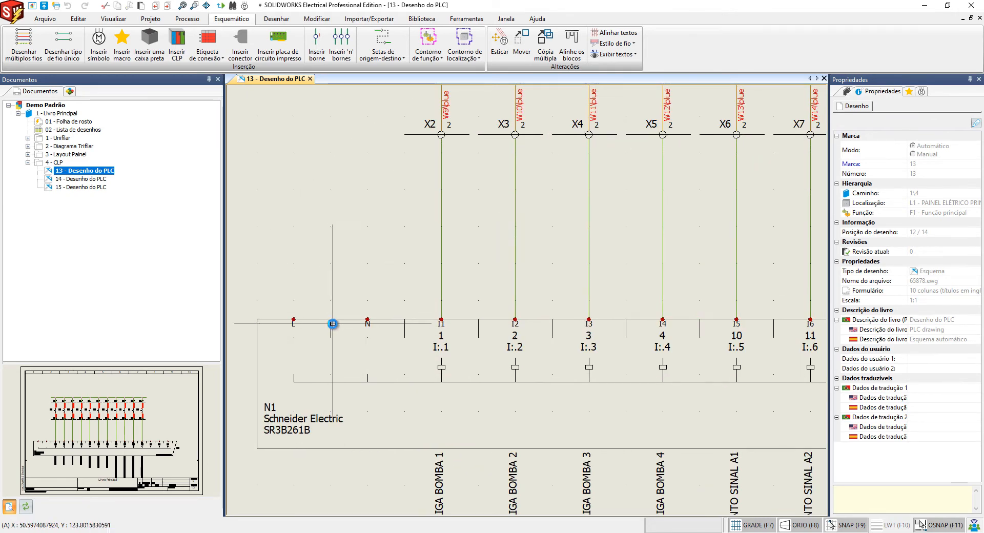
pyautogui.scroll(-2, 330, 326)
pyautogui.scroll(-1, 333, 328)
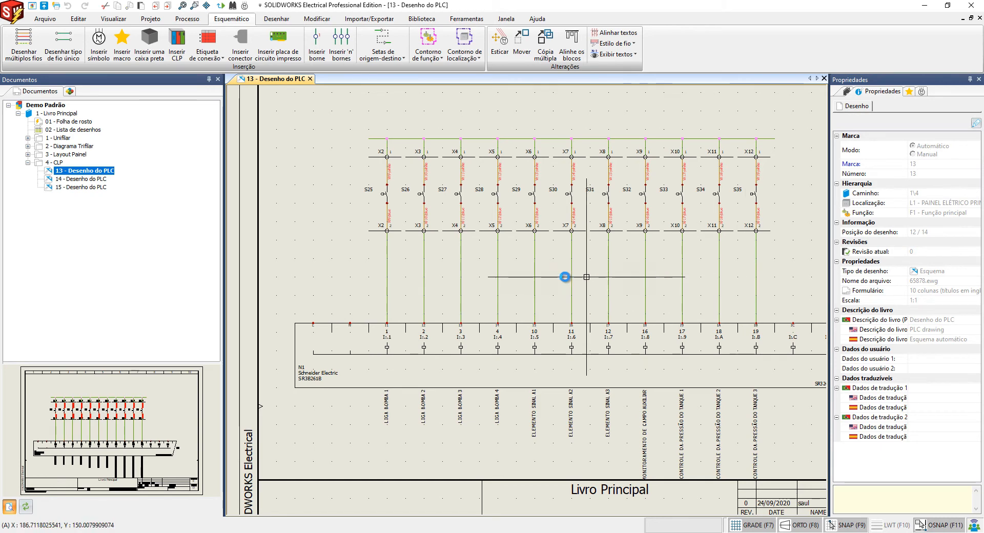
pyautogui.moveTo(604, 301); pyautogui.dragTo(503, 224, button='middle')
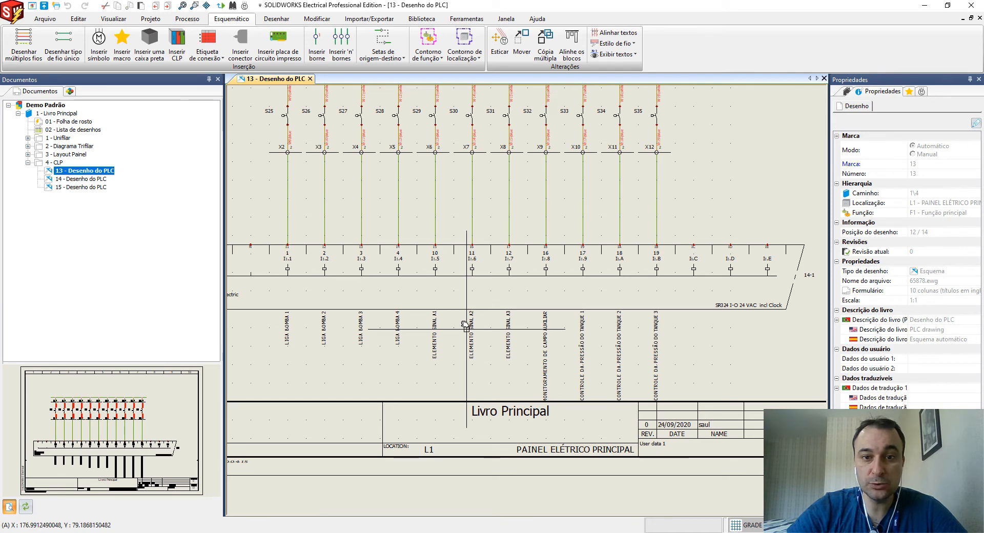
pyautogui.scroll(5, 359, 154)
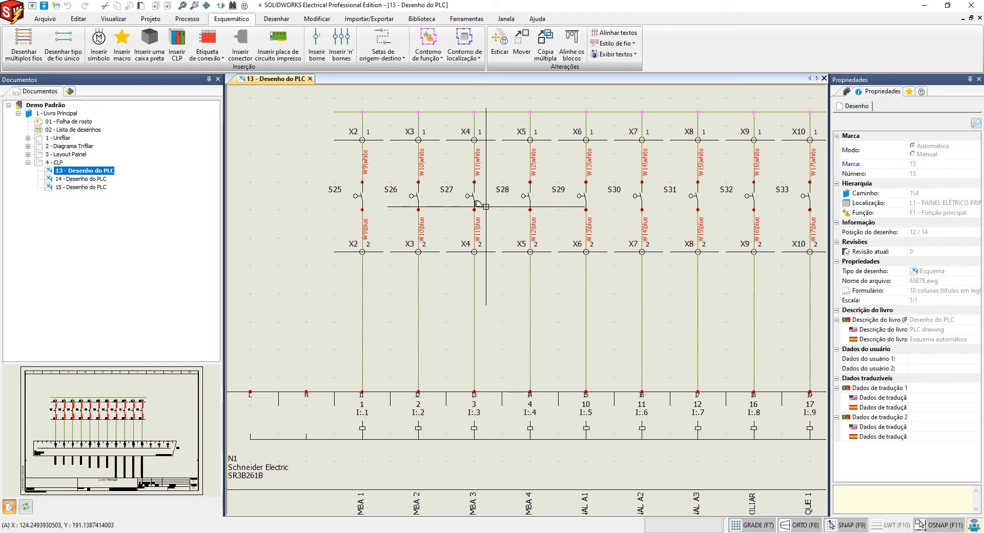
pyautogui.moveTo(697, 217); pyautogui.dragTo(630, 191, button='middle')
pyautogui.middleClick(629, 191)
pyautogui.middleClick(629, 191)
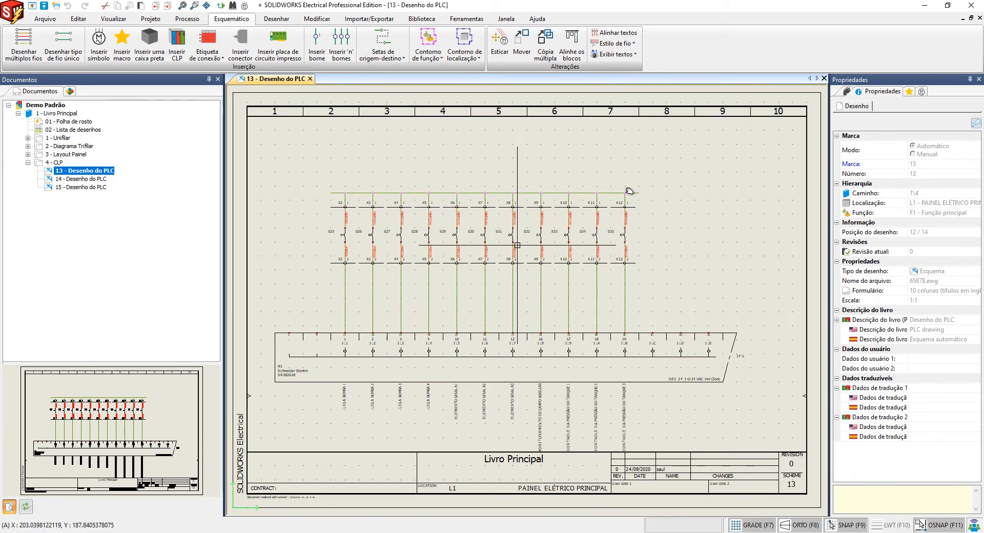
# Step: Open drawing 14 - Desenho do PLC, examine its output channels and descriptions, and open drawing 15 - Desenho do PLC
pyautogui.doubleClick(84, 179)
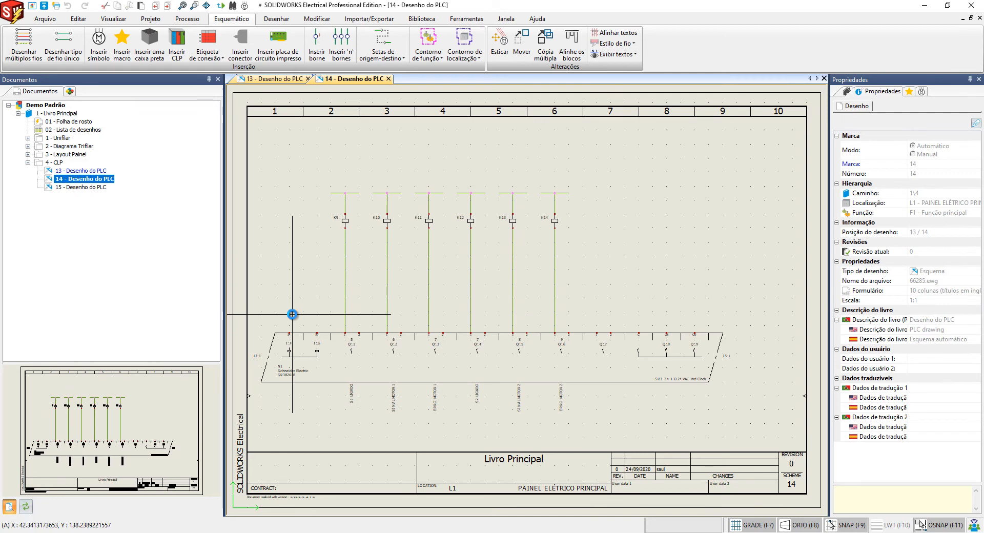
pyautogui.scroll(5, 390, 484)
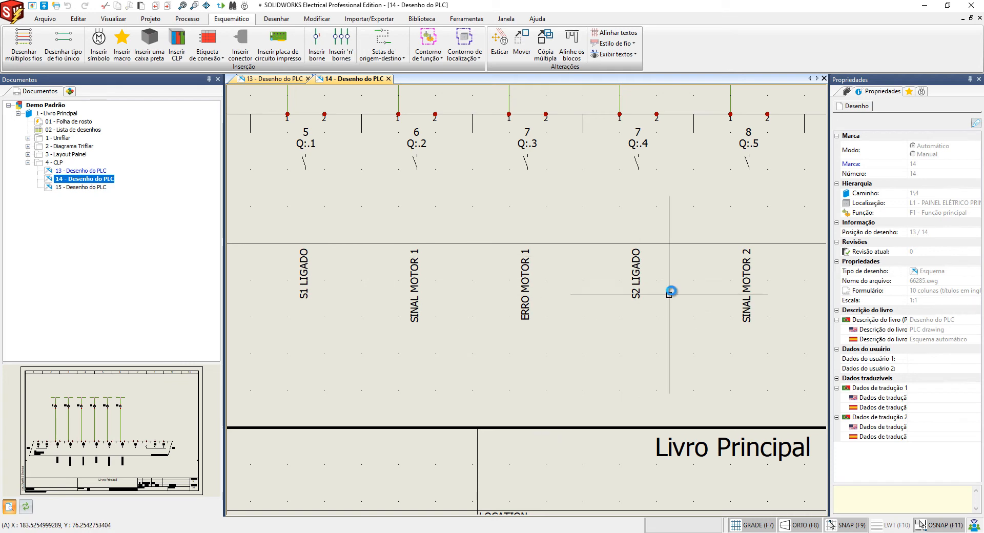
pyautogui.scroll(-5, 673, 304)
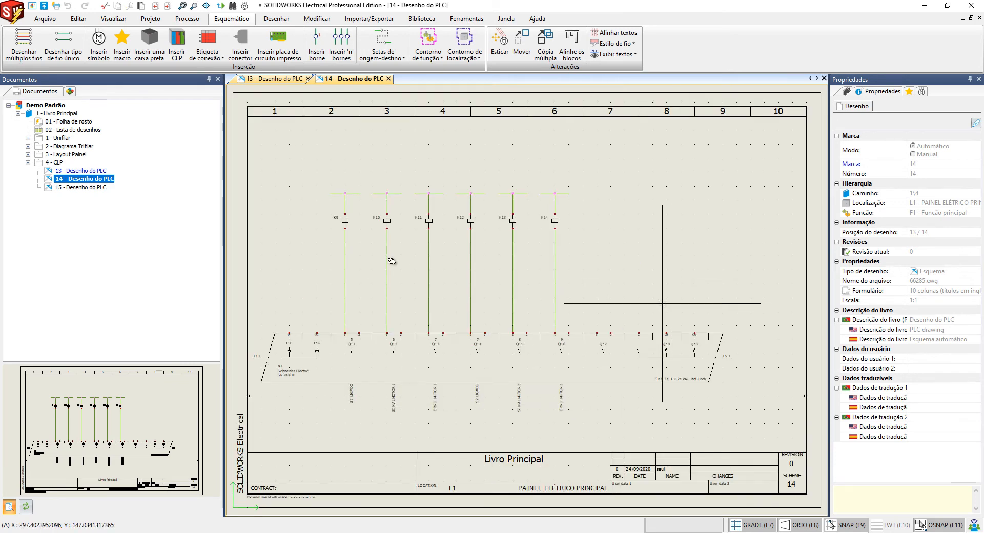
pyautogui.doubleClick(85, 187)
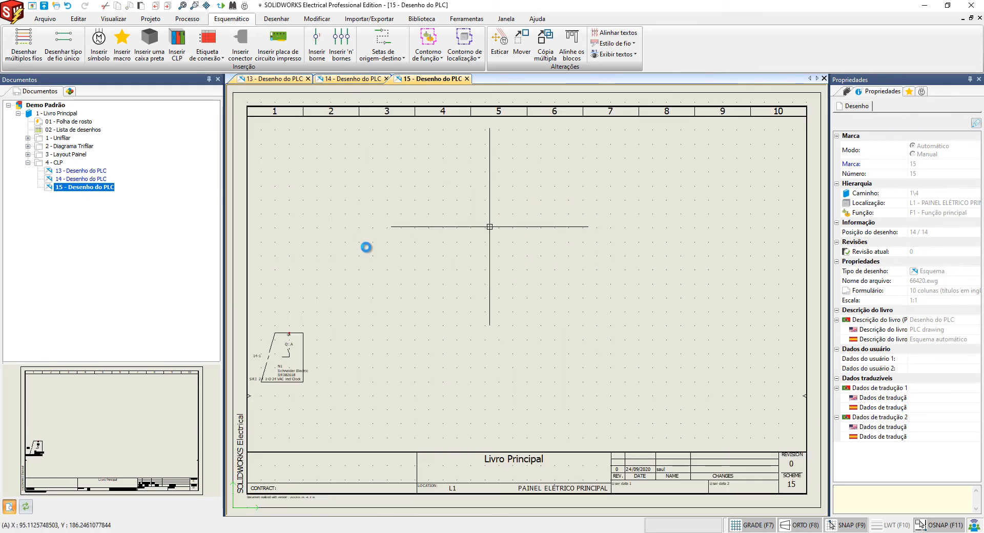
# Step: Open drawing 14 - Desenho do PLC and follow the PLC's outgoing cross-reference to its continuation, 15-1 - Z-PLC (QA)
pyautogui.doubleClick(85, 179)
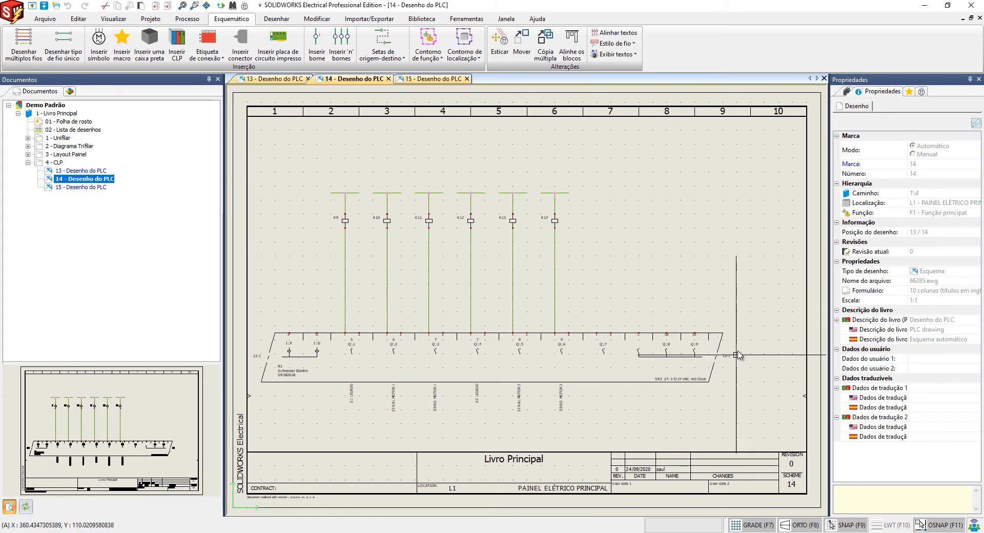
pyautogui.scroll(4, 722, 372)
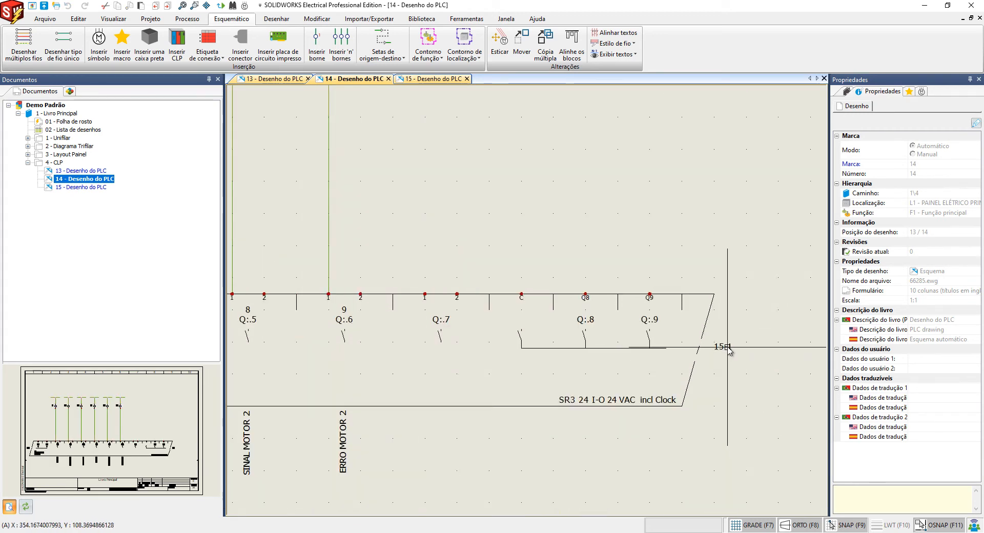
pyautogui.rightClick(729, 350)
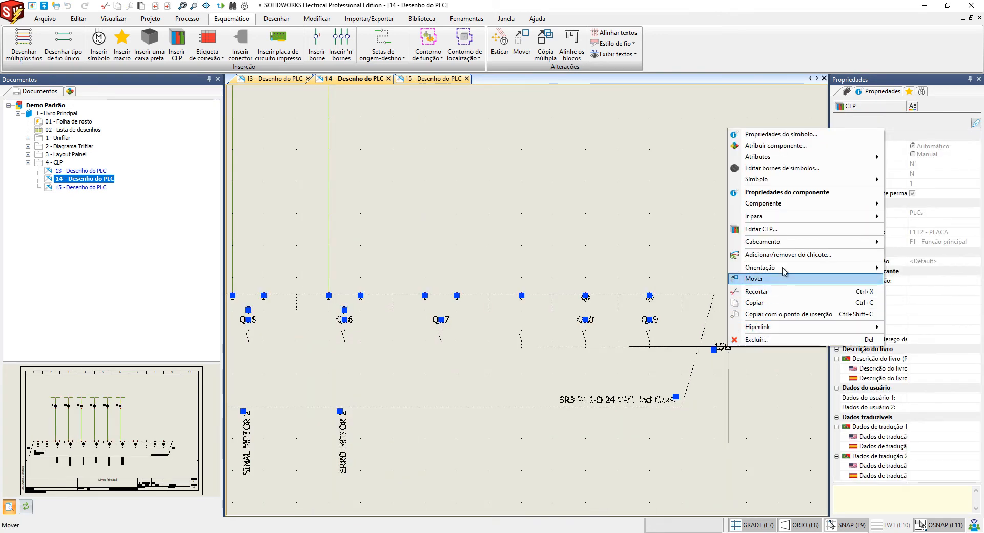
pyautogui.moveTo(788, 218)
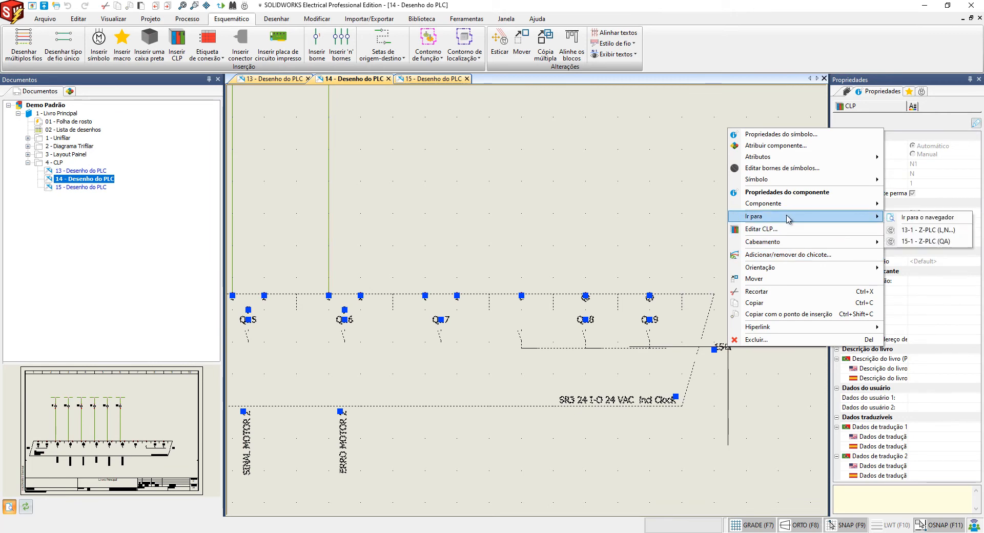
pyautogui.click(927, 241)
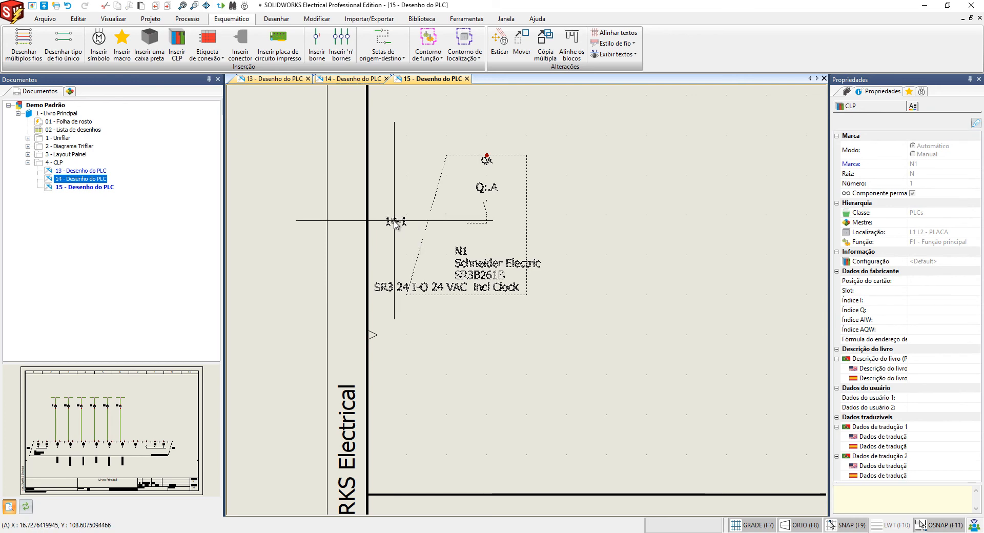
# Step: Follow the PLC's cross-reference from drawing 15 to its symbol on drawing 13, examine the sheet and clear the selection
pyautogui.rightClick(396, 224)
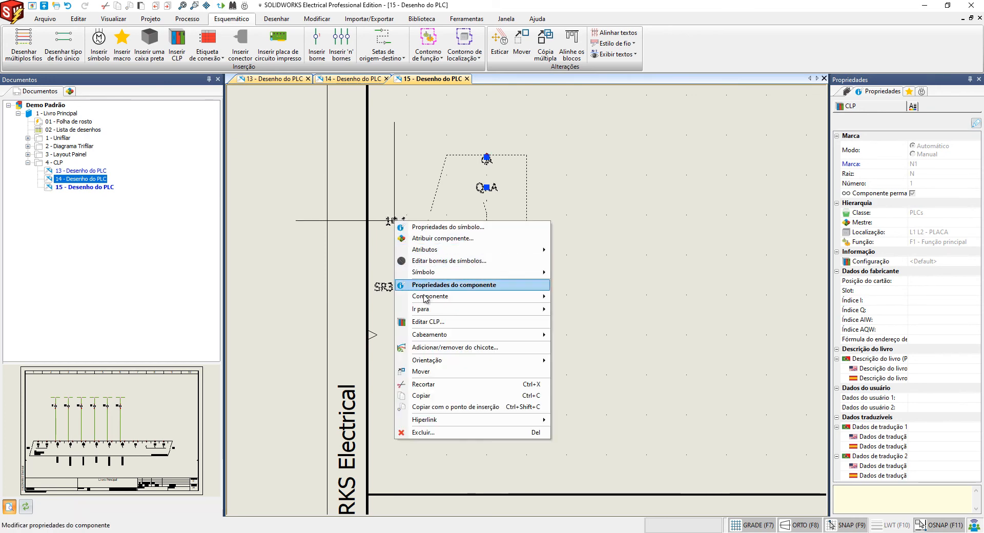
pyautogui.moveTo(507, 309)
pyautogui.click(577, 323)
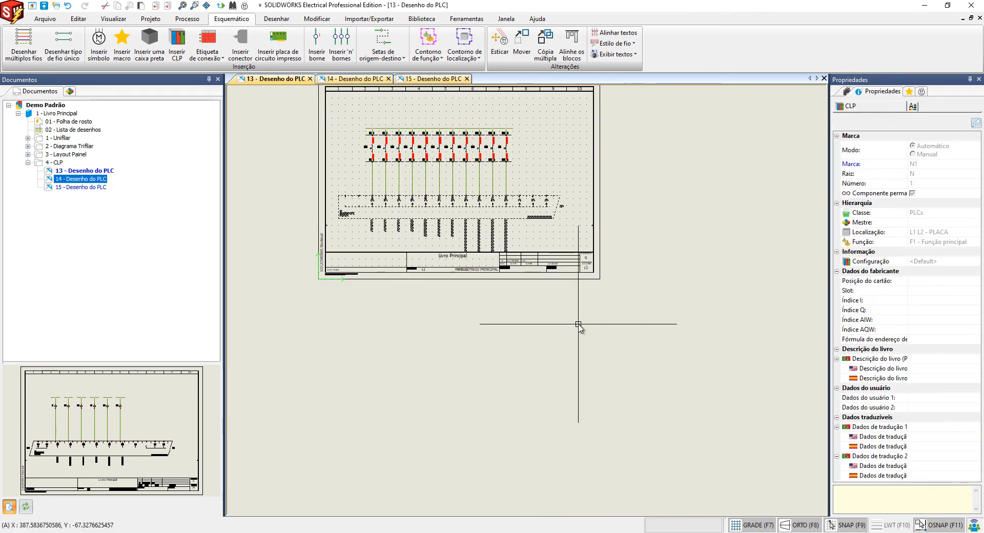
pyautogui.scroll(5, 451, 196)
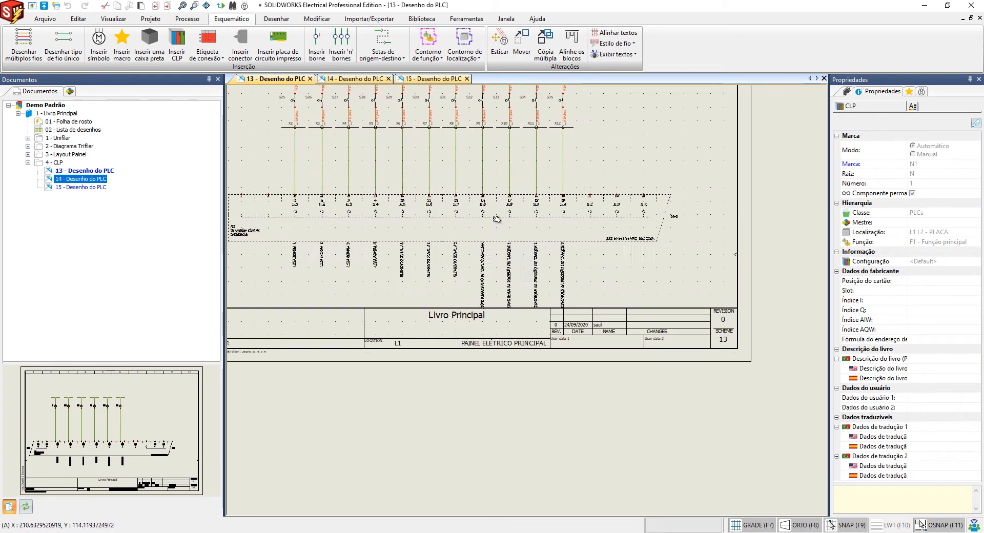
pyautogui.moveTo(584, 279); pyautogui.dragTo(582, 279, button='middle')
pyautogui.press('Escape')
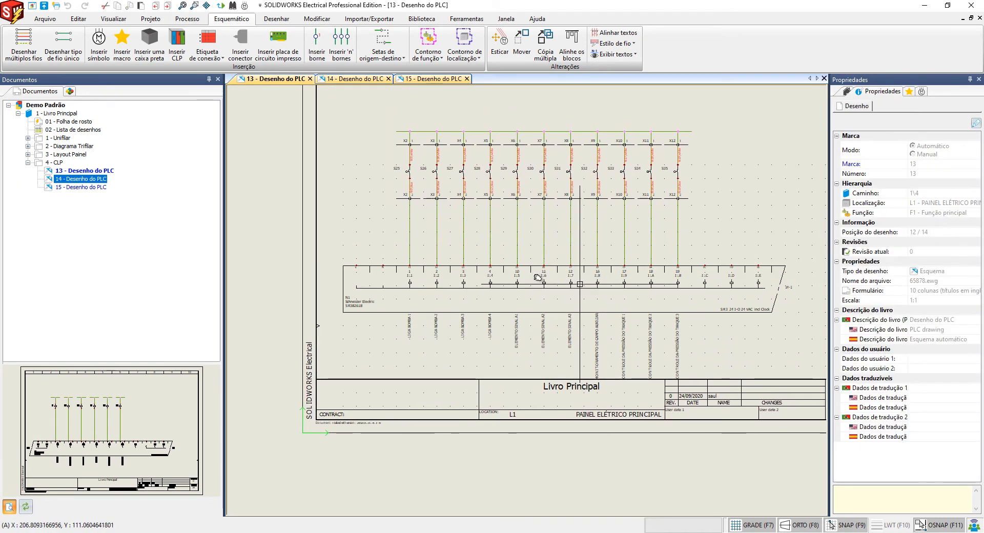
# Step: Open drawing 15 - Desenho do PLC and delete its PLC N1 symbol
pyautogui.doubleClick(75, 189)
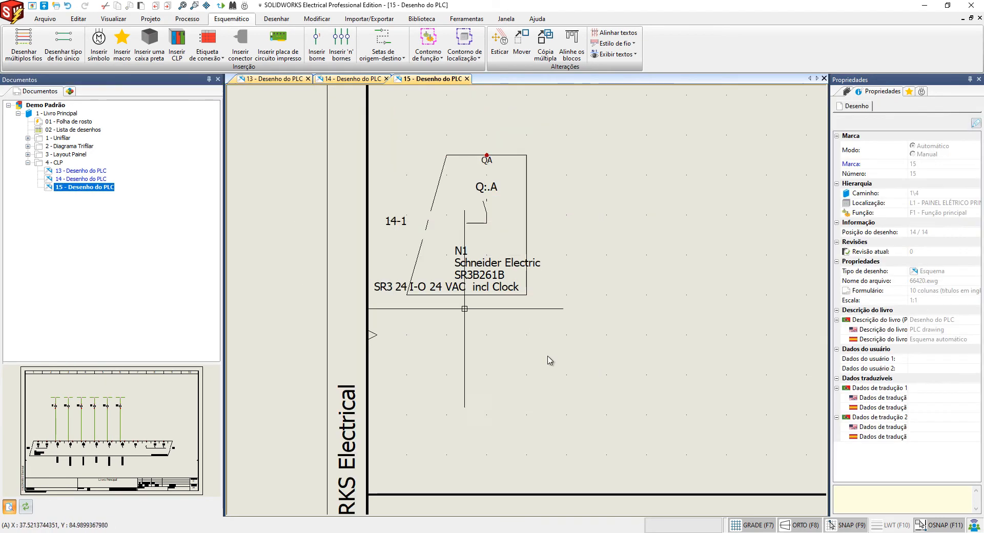
pyautogui.click(436, 135)
pyautogui.press('Delete')
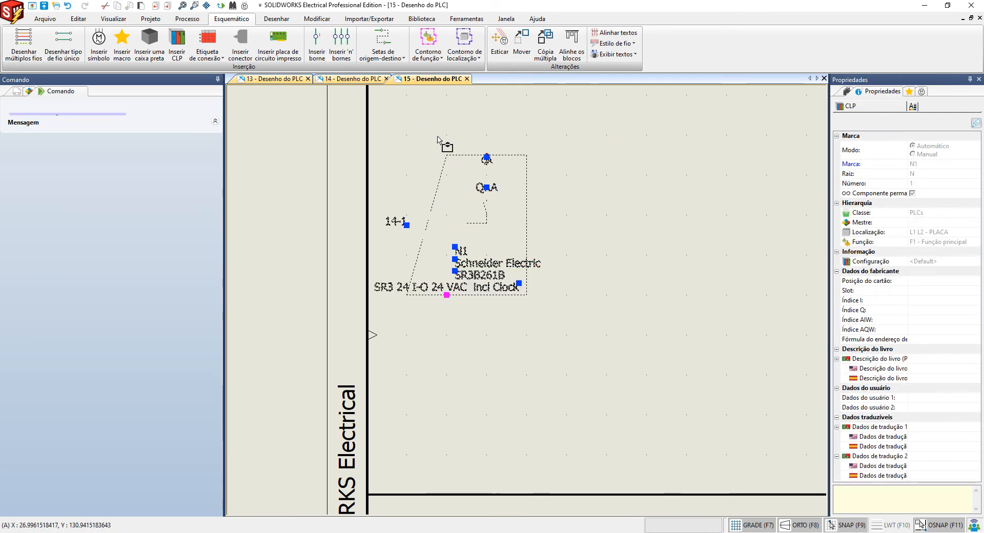
# Step: Open drawing 14 - Desenho do PLC and delete the PLC symbol with all its output components, wires and descriptions
pyautogui.press('Up')
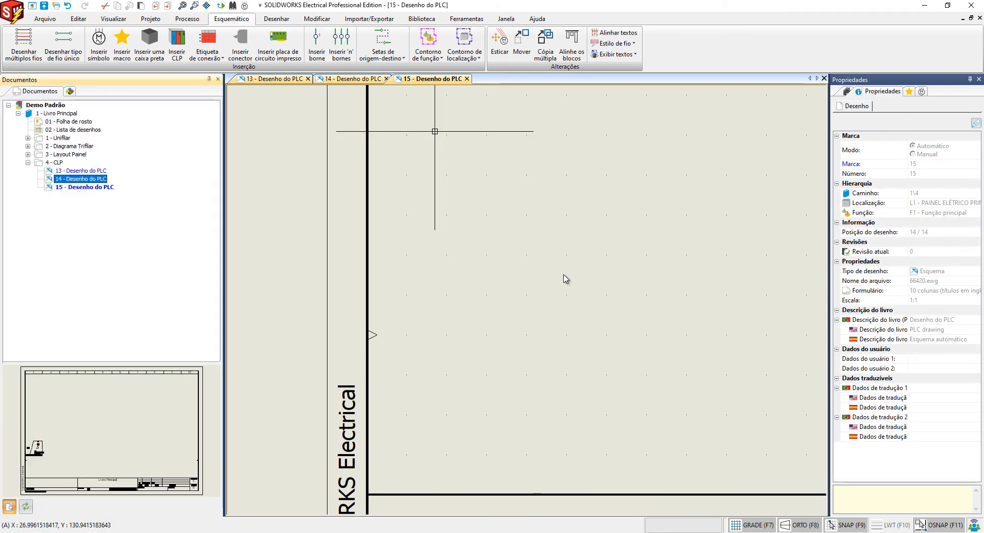
pyautogui.press('Return')
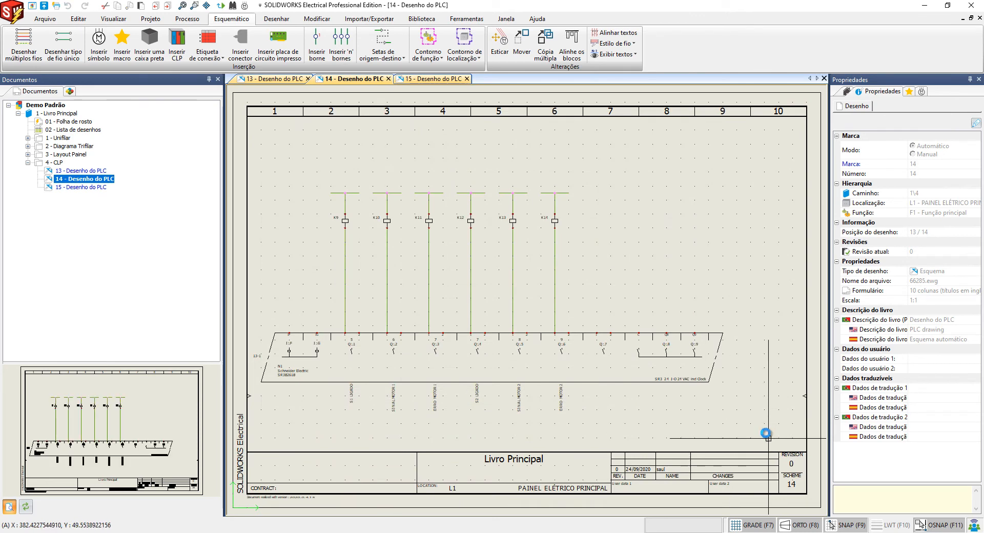
pyautogui.click(267, 149)
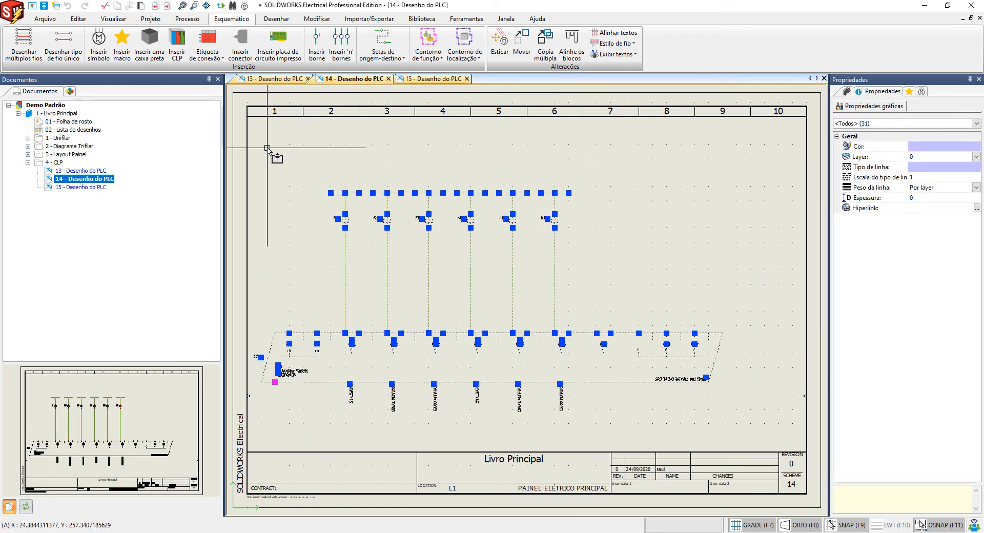
pyautogui.press('Delete')
# Step: Open drawing 13 - Desenho do PLC and delete the PLC symbol with all its input components, wires and descriptions
pyautogui.click(76, 173)
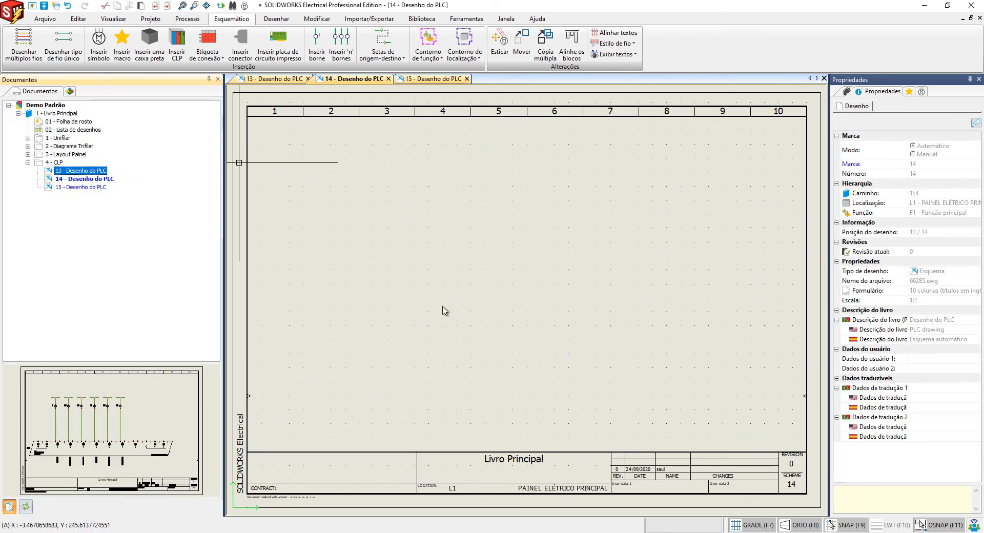
pyautogui.press('Return')
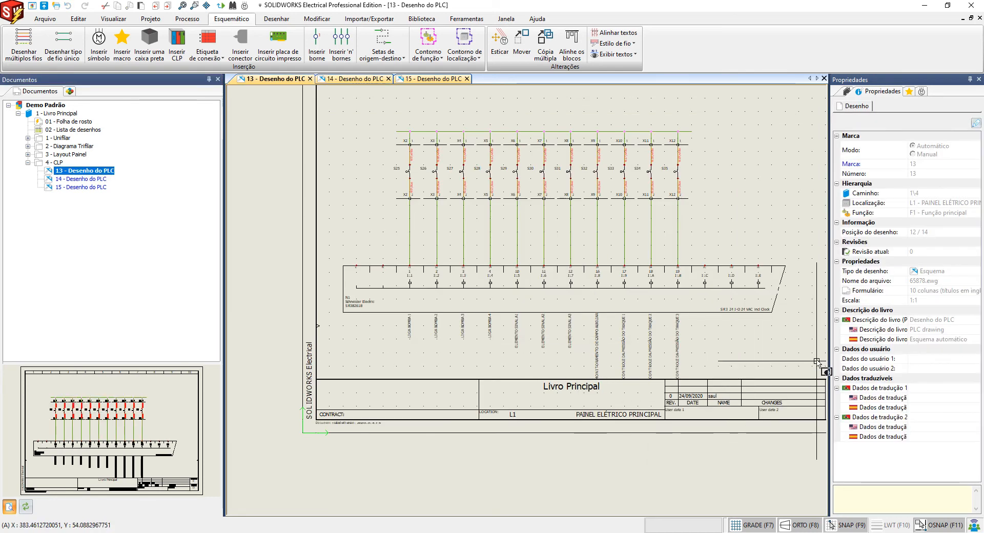
pyautogui.click(343, 103)
pyautogui.press('Delete')
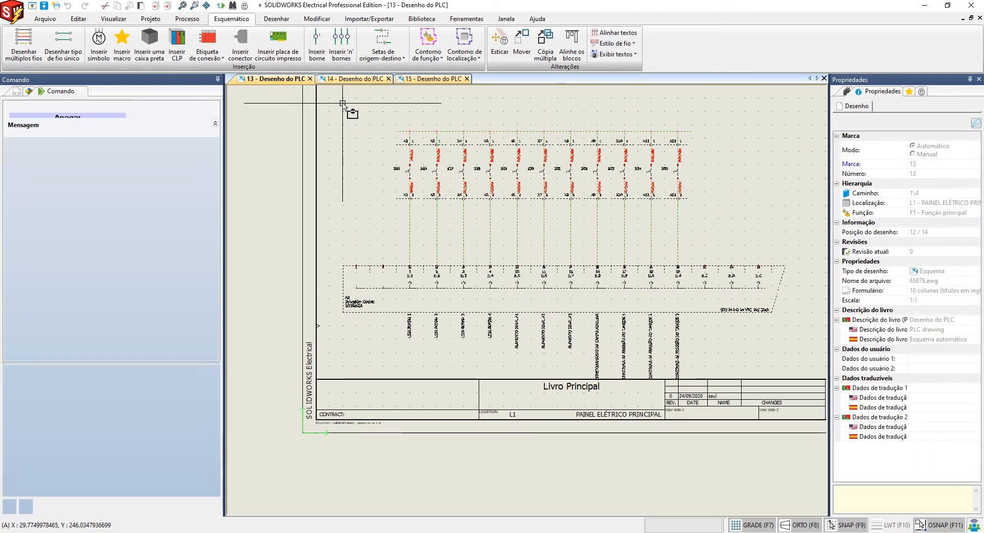
pyautogui.middleClick(342, 103)
pyautogui.middleClick(342, 103)
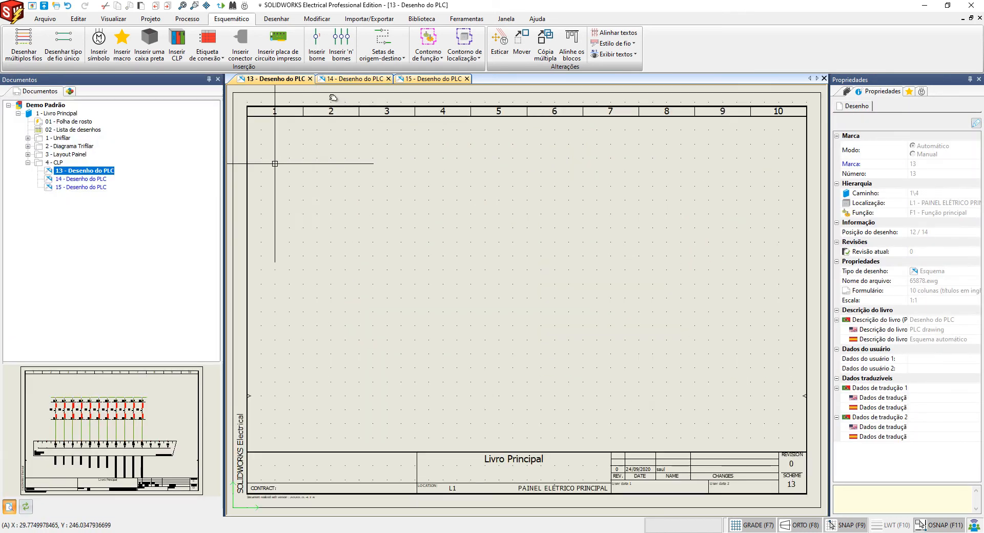
# Step: Start inserting PLC =F1-N1 from location L2 - PLACA into drawing 13 with the 16 canais por página configuration
pyautogui.click(70, 91)
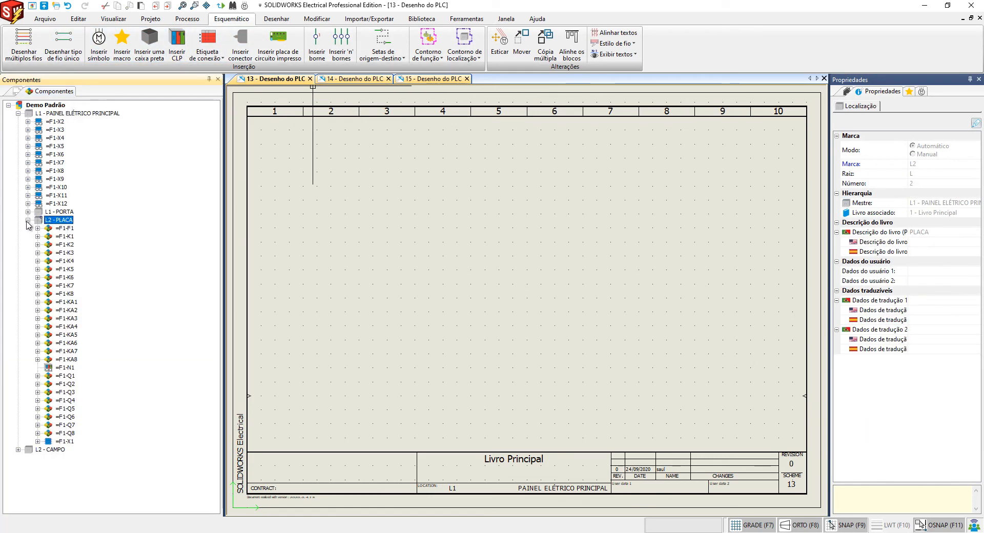
pyautogui.click(69, 368)
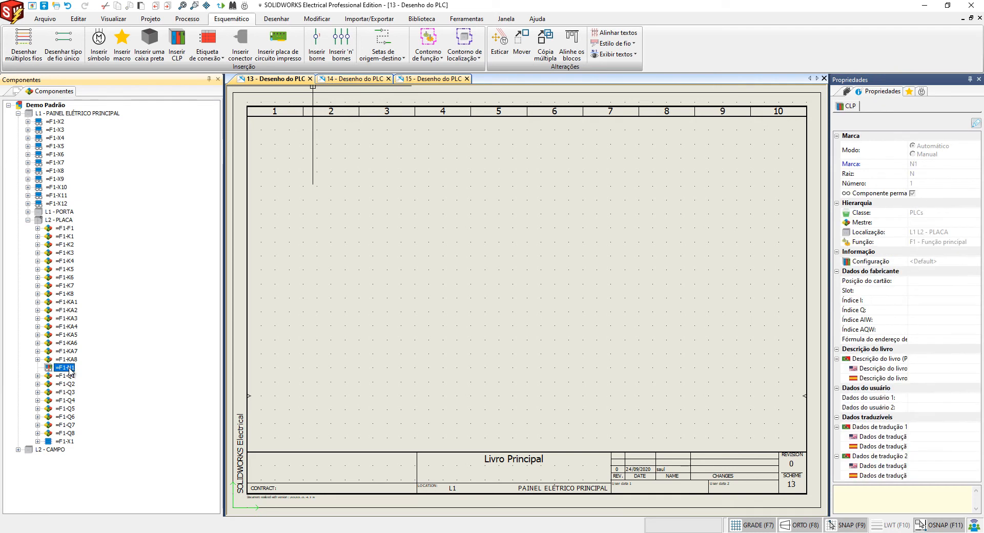
pyautogui.rightClick(70, 371)
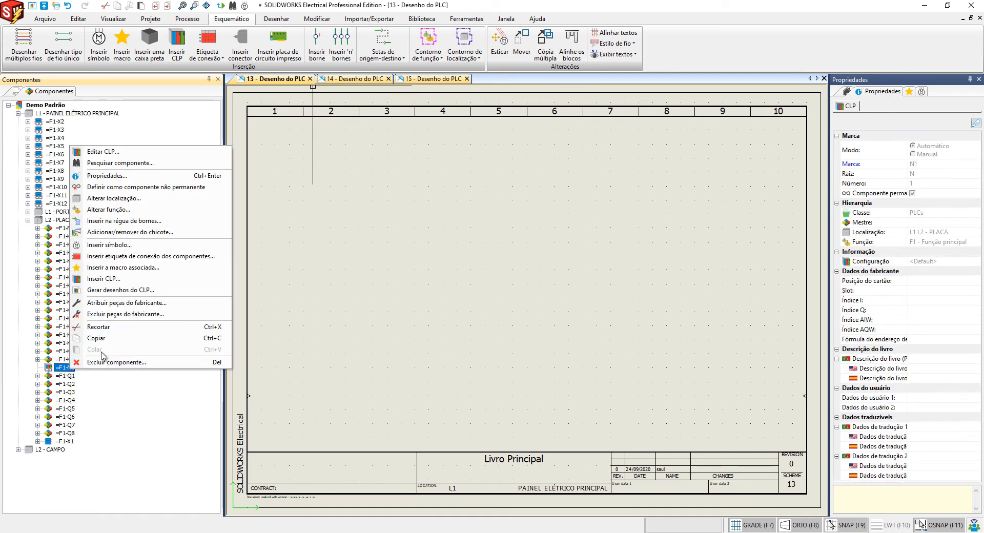
pyautogui.click(120, 281)
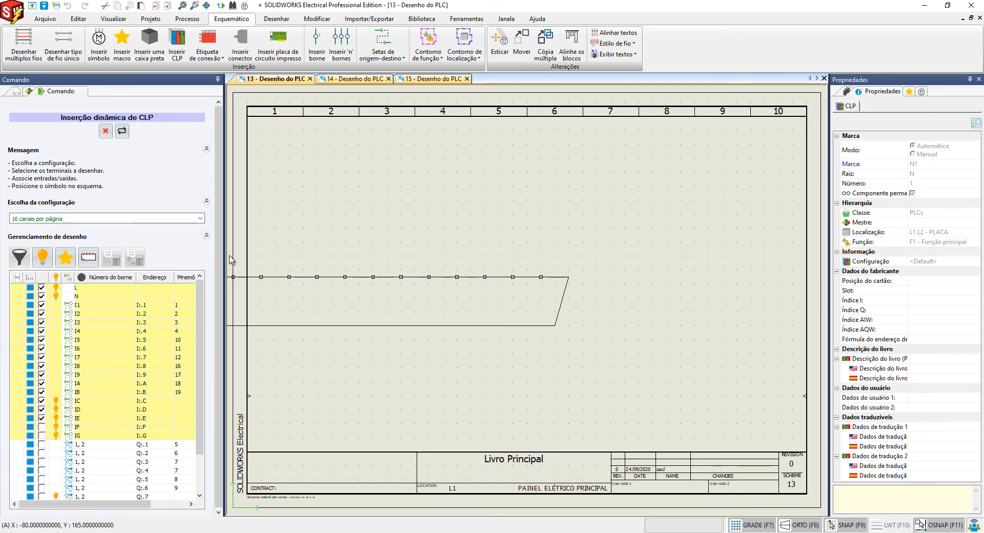
pyautogui.click(199, 221)
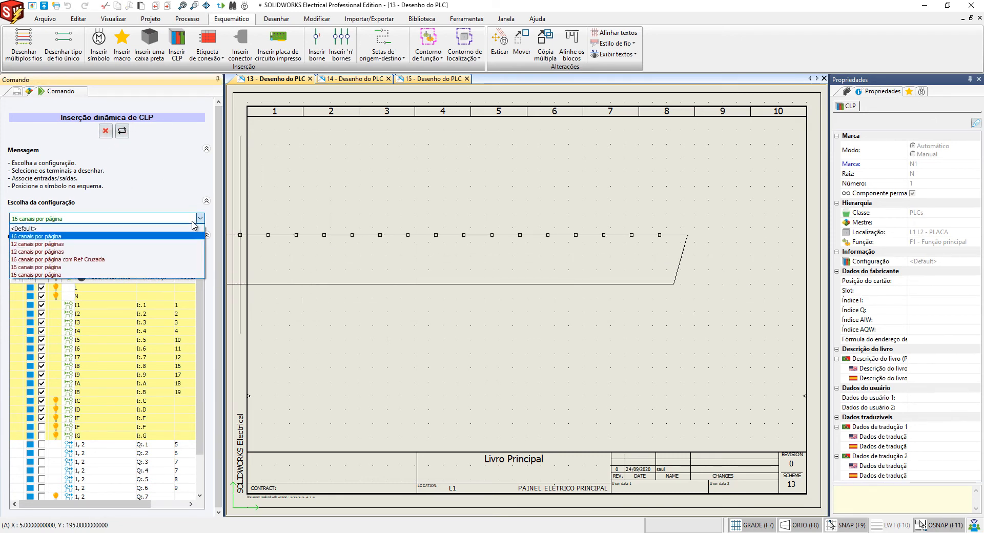
pyautogui.click(110, 236)
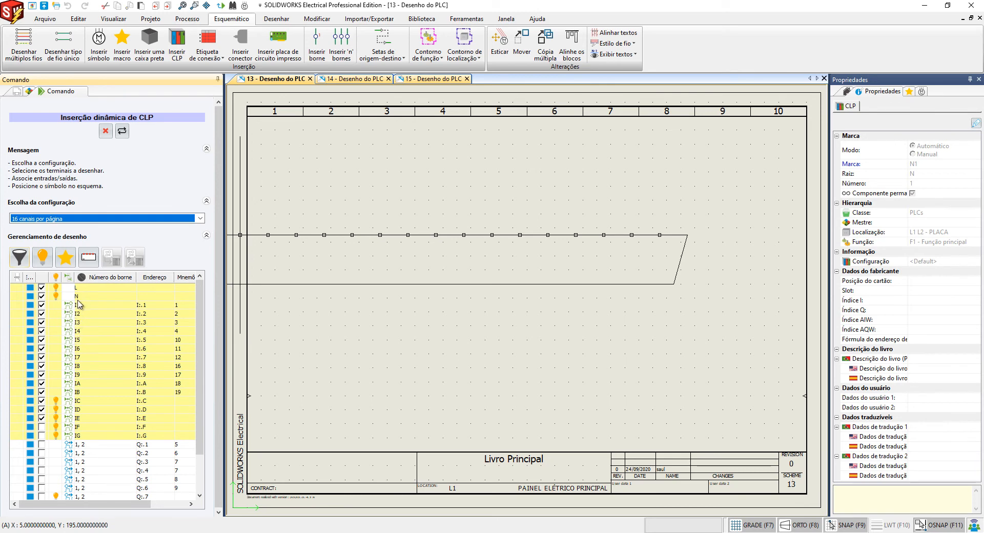
# Step: Exclude terminals L and N and input channels I1 to IE from the PLC terminals to draw
pyautogui.moveTo(105, 504)
pyautogui.mouseDown()
pyautogui.moveTo(162, 494)
pyautogui.moveTo(100, 505)
pyautogui.mouseUp()
pyautogui.click(41, 288)
pyautogui.click(42, 297)
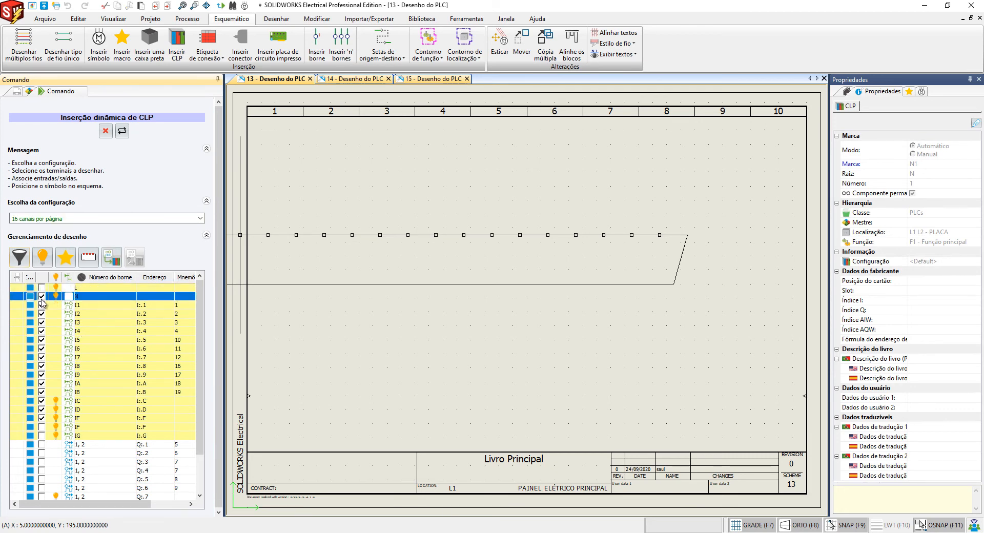
pyautogui.click(96, 306)
pyautogui.keyDown('shift'); pyautogui.click(89, 419); pyautogui.keyUp('shift')
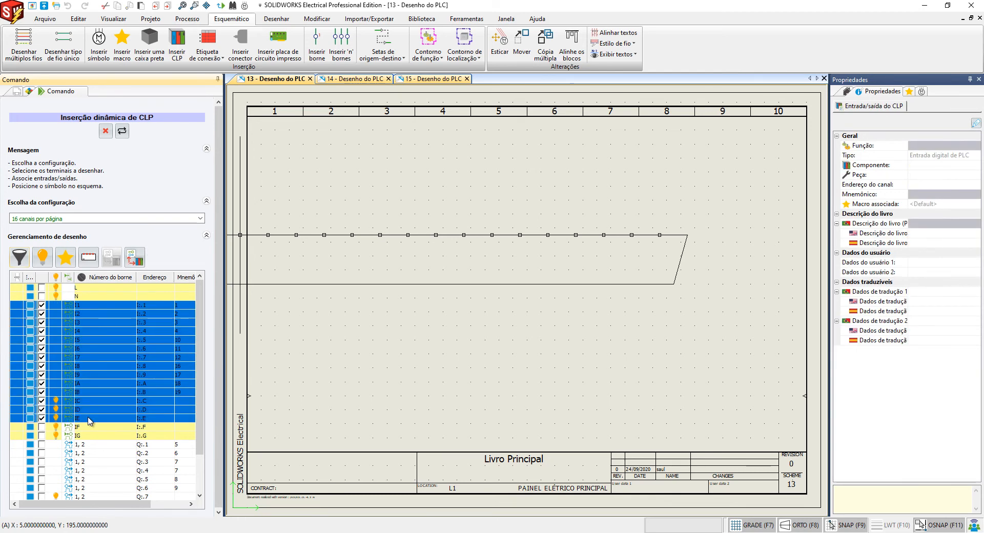
pyautogui.scroll(-2, 65, 426)
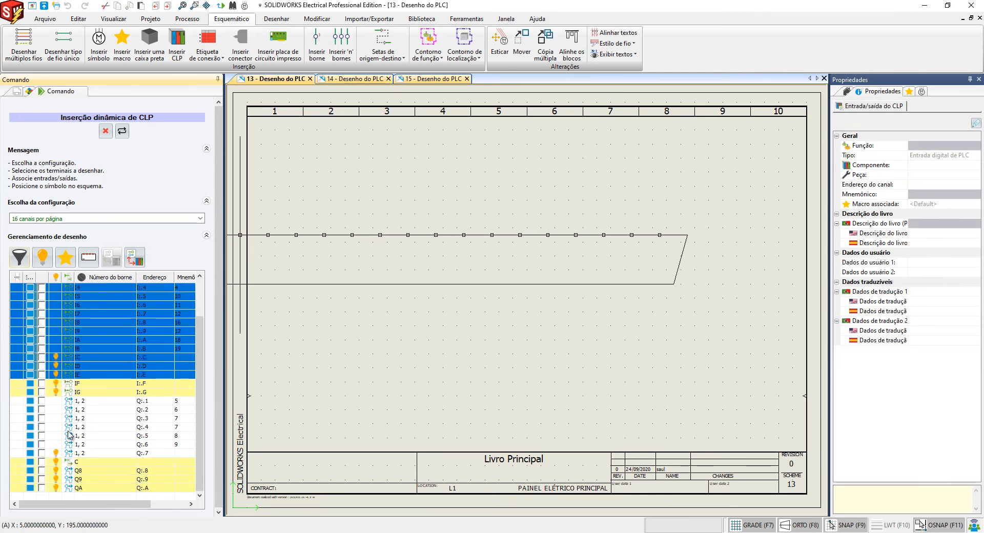
pyautogui.scroll(2, 70, 434)
pyautogui.moveTo(83, 507)
pyautogui.mouseDown()
pyautogui.moveTo(136, 506)
pyautogui.moveTo(87, 509)
pyautogui.mouseUp()
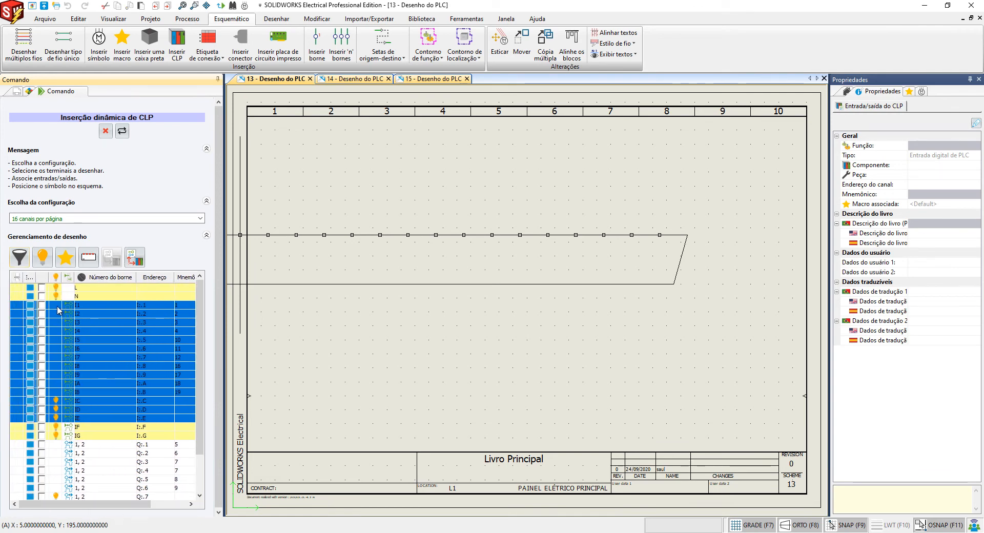
# Step: Include only input channels I1 to IB in the PLC symbol
pyautogui.click(100, 304)
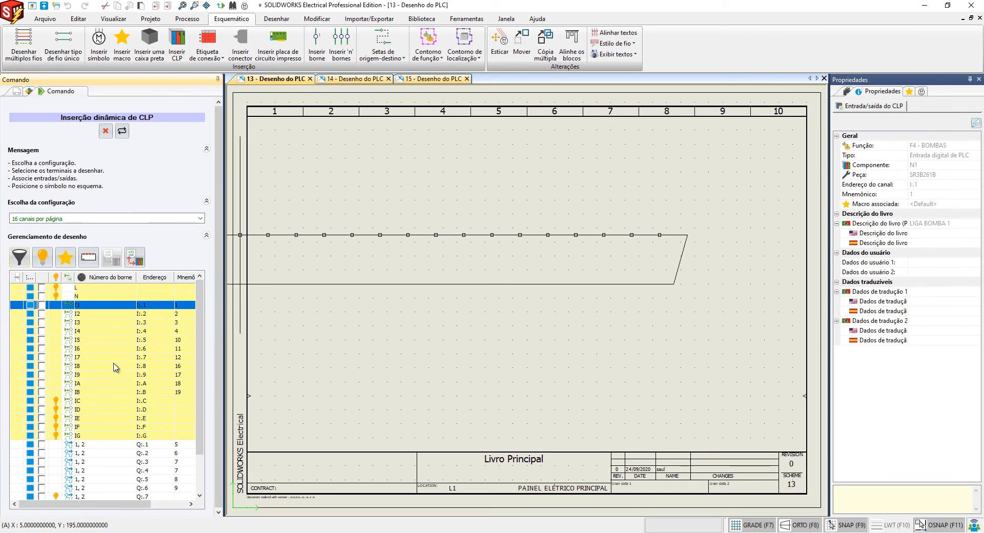
pyautogui.keyDown('shift'); pyautogui.click(117, 392); pyautogui.keyUp('shift')
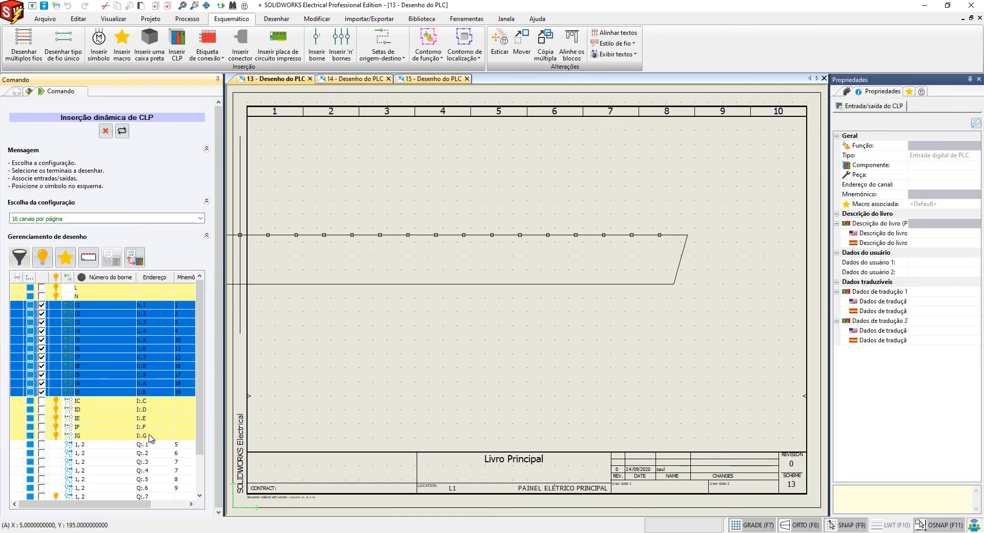
pyautogui.moveTo(122, 506)
pyautogui.mouseDown()
pyautogui.moveTo(181, 509)
pyautogui.moveTo(79, 506)
pyautogui.moveTo(84, 499)
pyautogui.mouseUp()
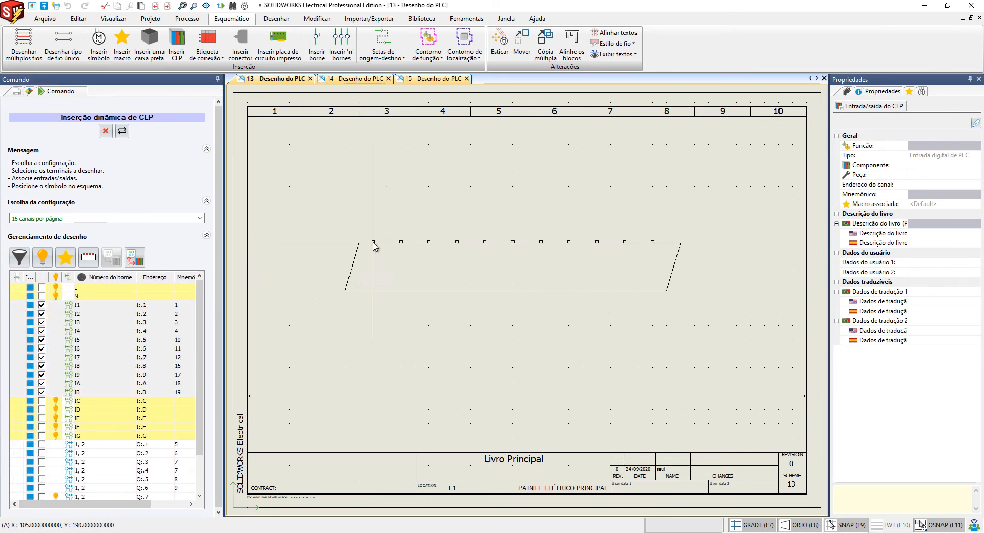
# Step: Preview the PLC symbol flipped, restore its connection points to the upper edge, and place it at about X 105, Y 135 on drawing 13
pyautogui.click(90, 260)
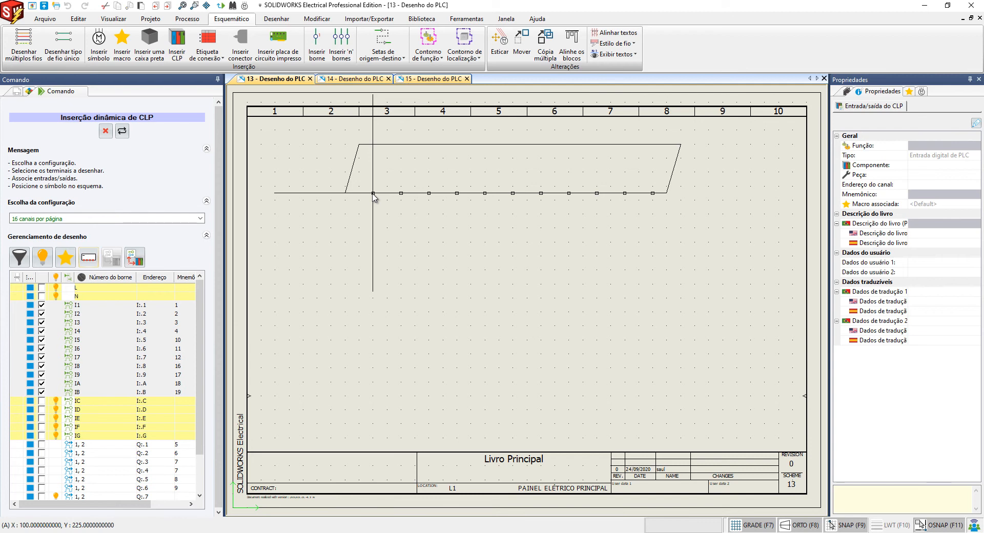
pyautogui.click(90, 261)
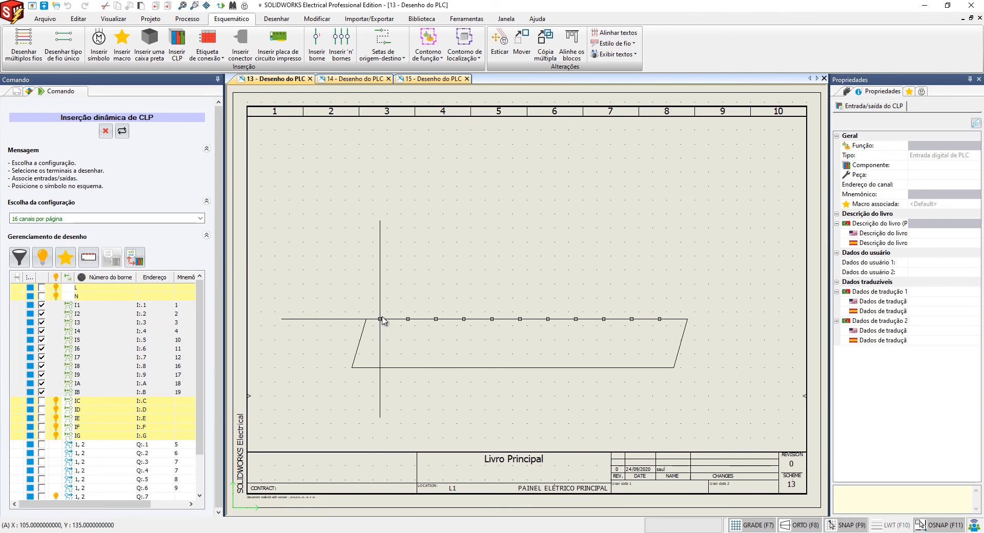
pyautogui.click(381, 319)
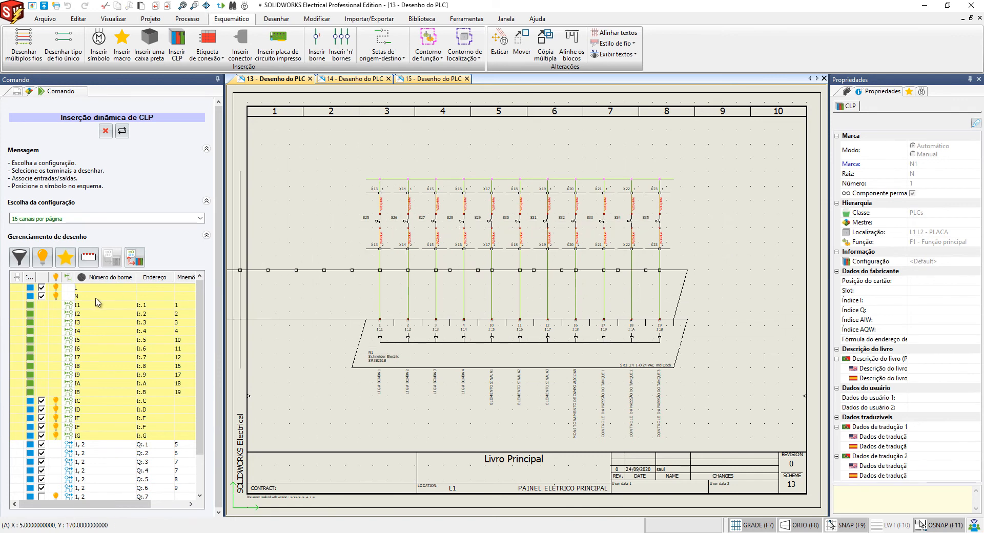
pyautogui.click(41, 263)
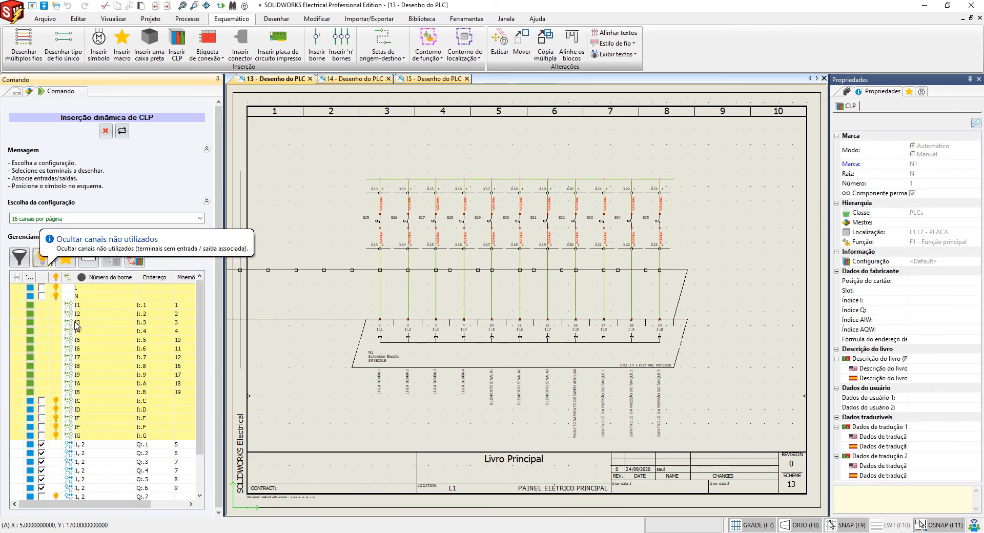
pyautogui.scroll(-1, 54, 369)
pyautogui.scroll(1, 62, 373)
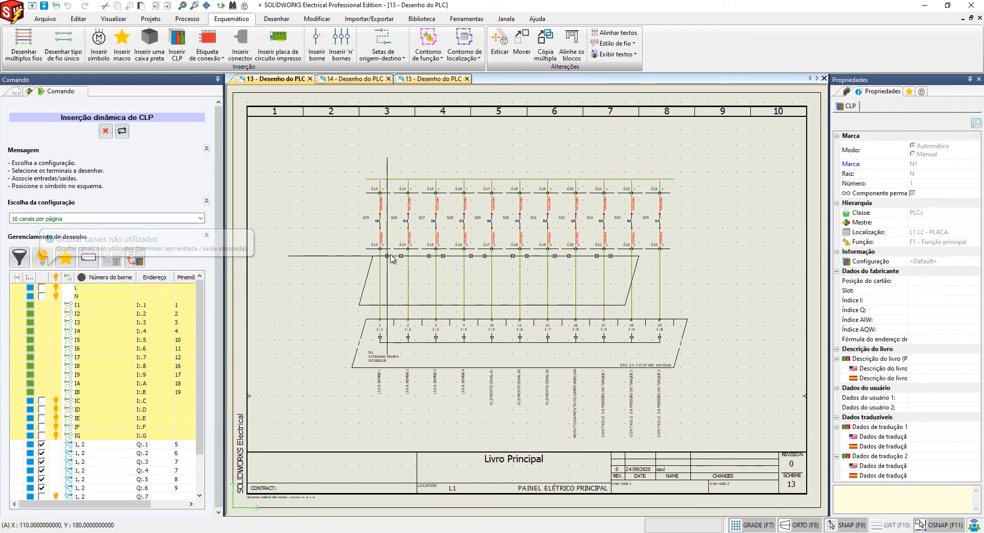
pyautogui.press('Escape')
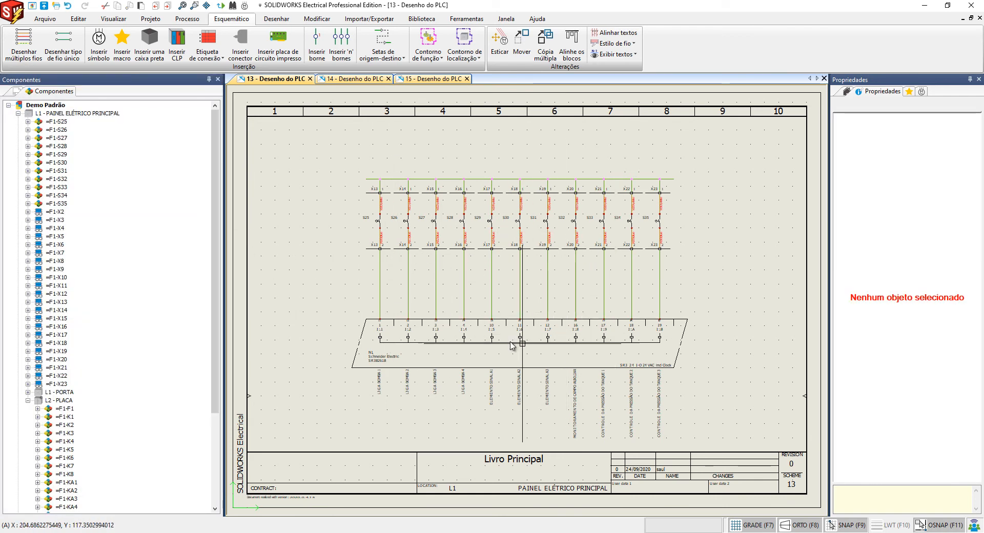
pyautogui.scroll(2, 523, 348)
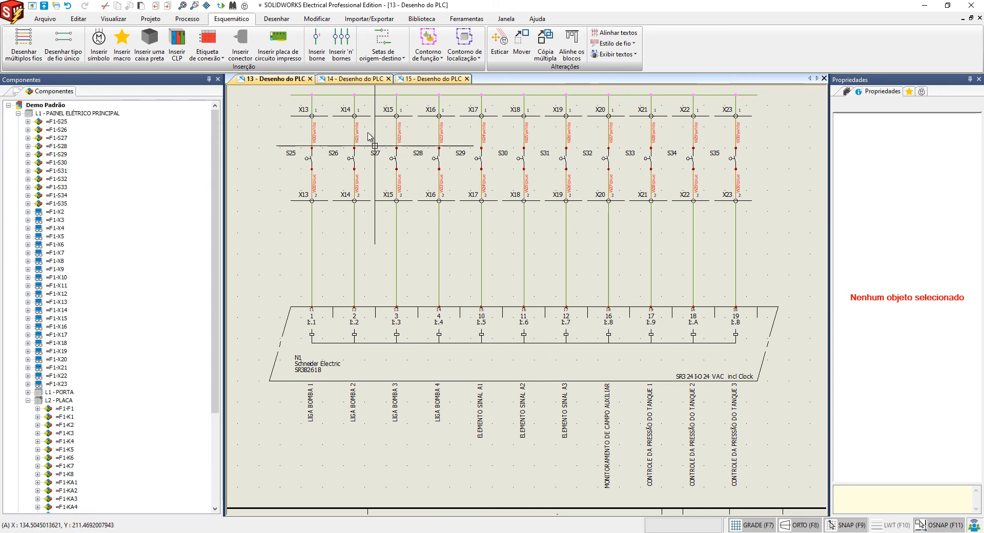
# Step: Switch to drawing 14 and start inserting PLC =F1-N1 from location L2 - PLACA
pyautogui.click(353, 79)
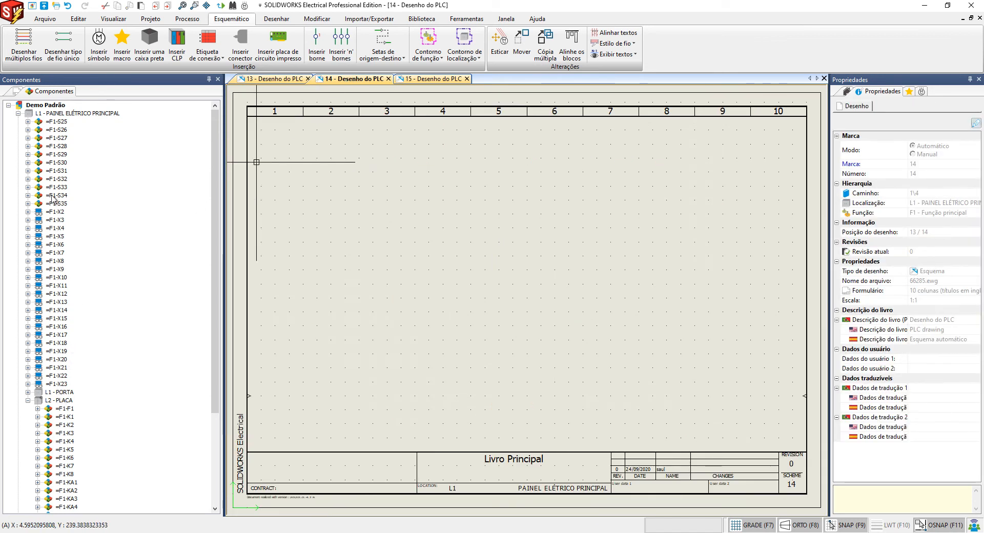
pyautogui.scroll(-5, 56, 266)
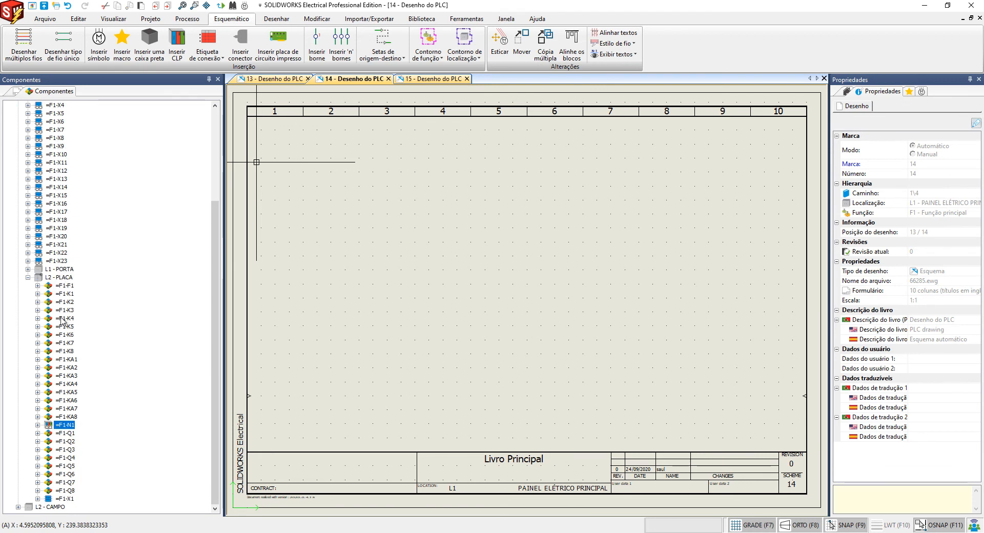
pyautogui.rightClick(55, 429)
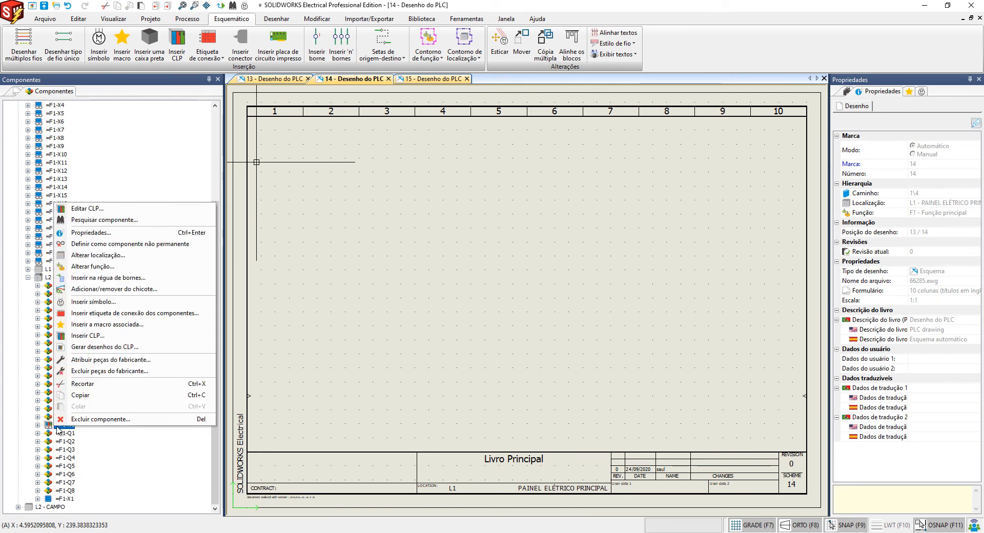
pyautogui.click(93, 339)
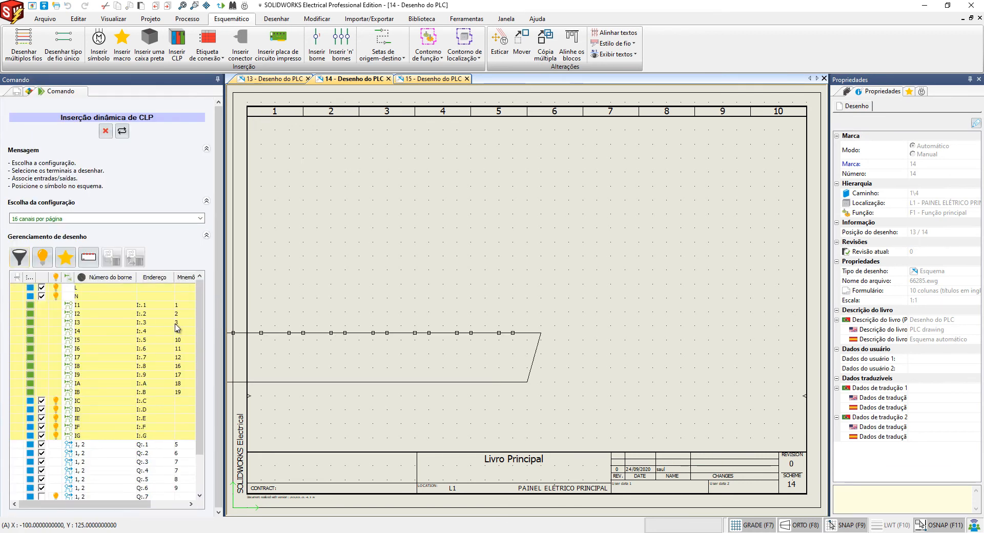
# Step: Exclude terminals L and N, place the PLC symbol at X 80, Y 135 on drawing 14, and end the insertion
pyautogui.click(43, 289)
pyautogui.click(41, 296)
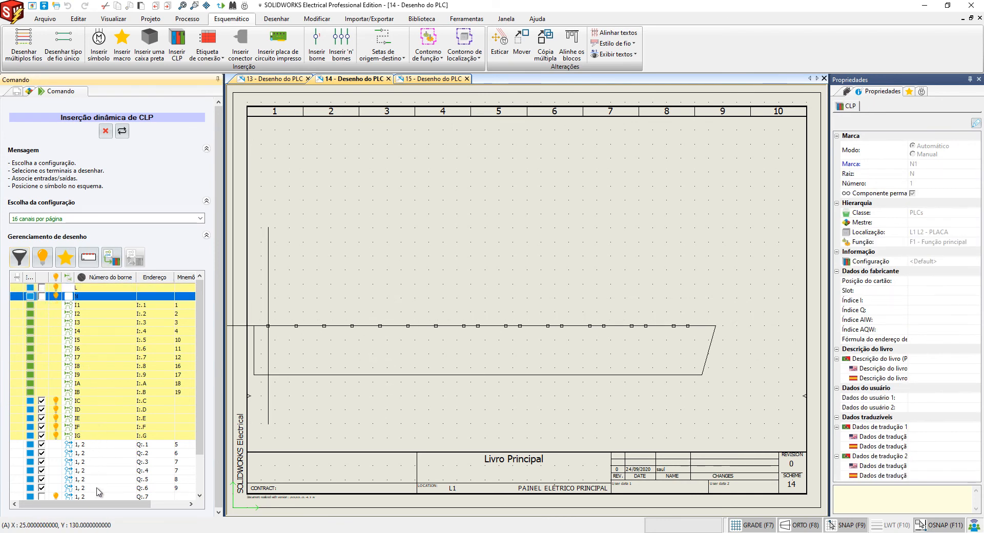
pyautogui.moveTo(103, 504)
pyautogui.mouseDown()
pyautogui.moveTo(176, 497)
pyautogui.moveTo(59, 506)
pyautogui.mouseUp()
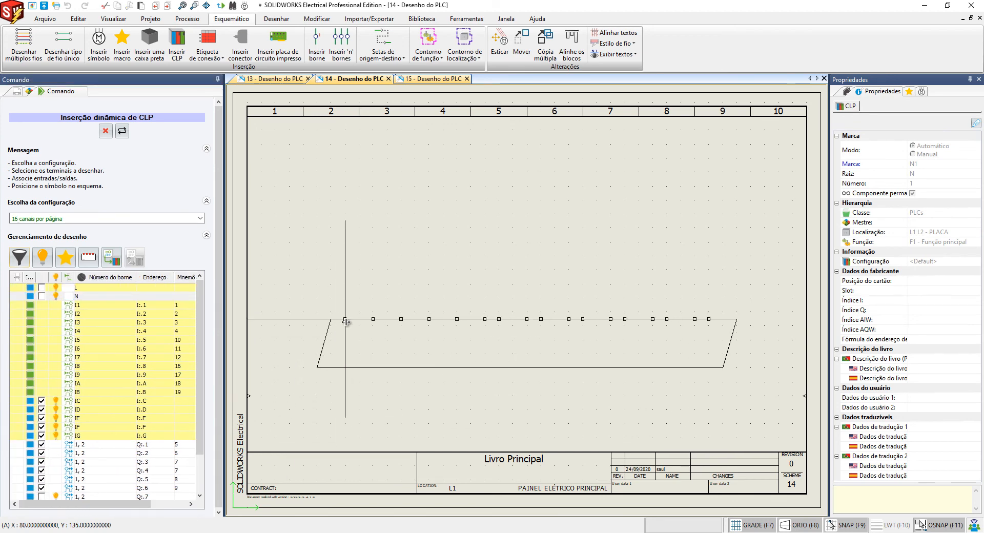
pyautogui.click(345, 321)
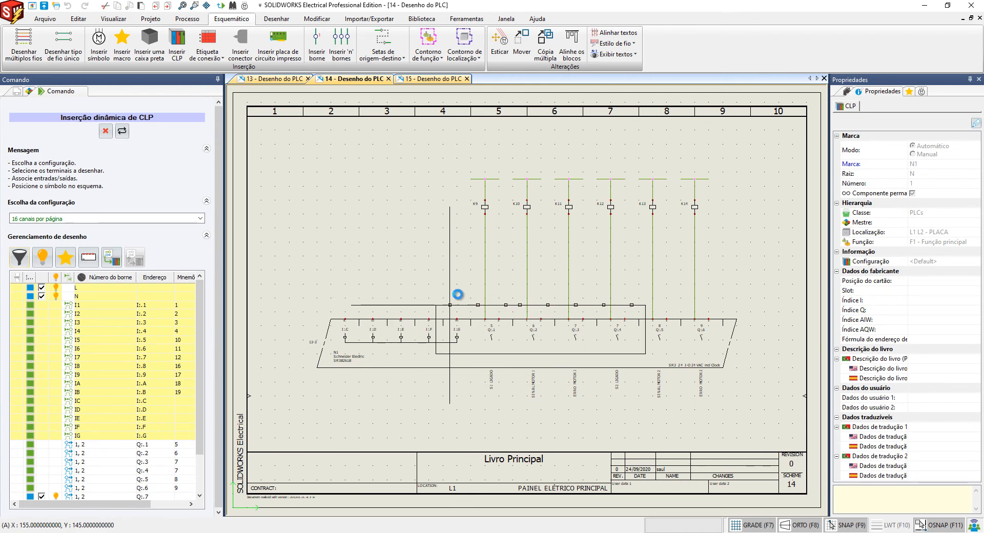
pyautogui.moveTo(421, 207); pyautogui.dragTo(415, 215, button='middle')
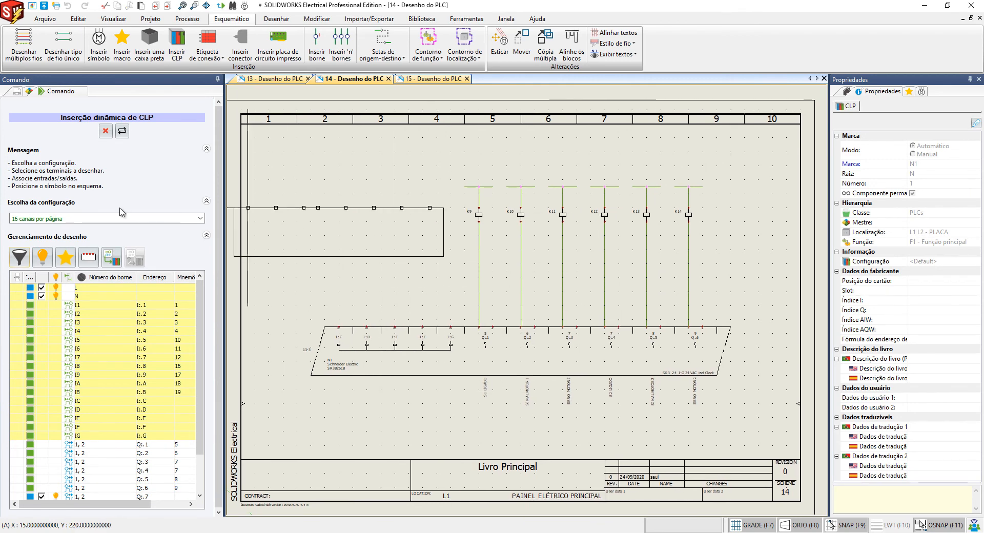
pyautogui.click(112, 130)
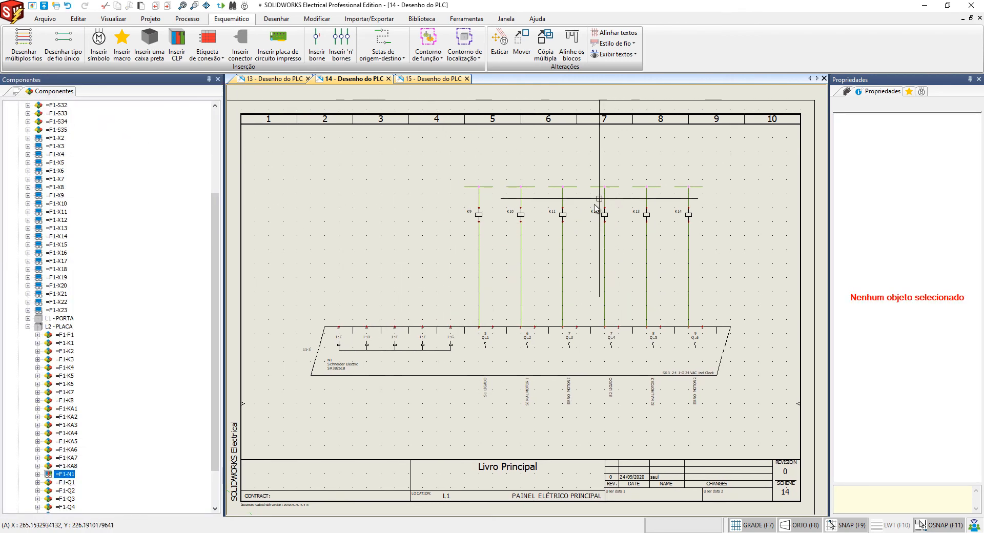
# Step: Switch to drawing 15 and start inserting PLC =F1-N1 from location L2 - PLACA
pyautogui.click(425, 78)
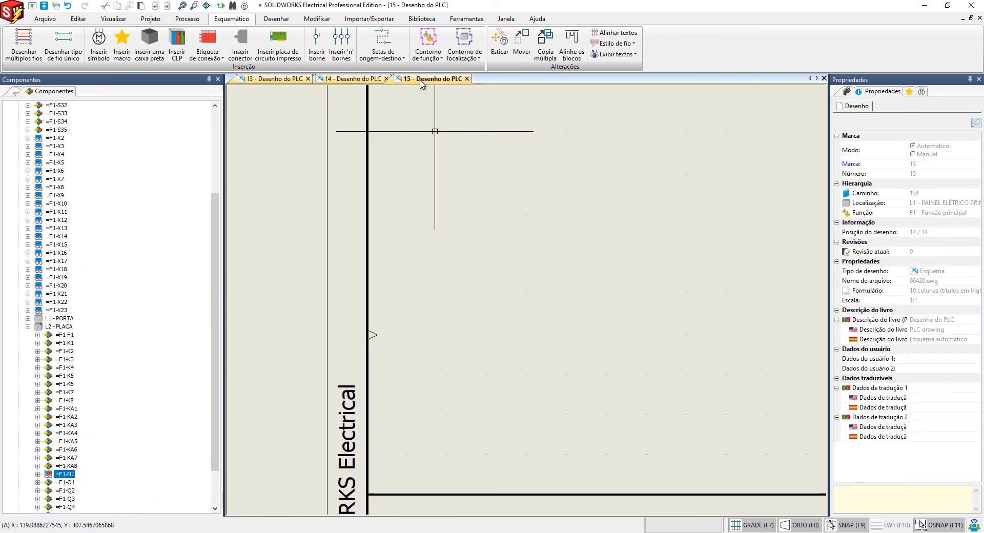
pyautogui.rightClick(58, 477)
pyautogui.click(105, 388)
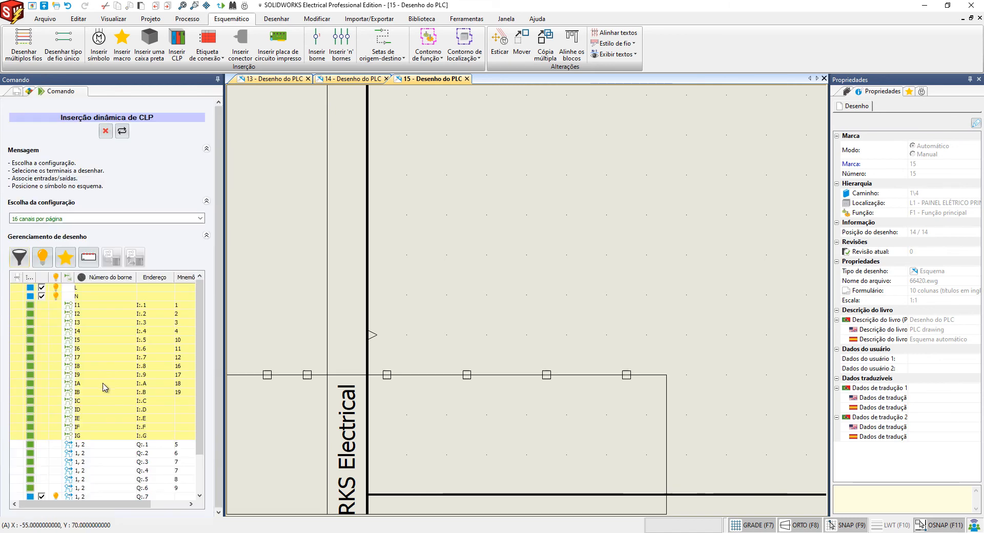
# Step: Check the remaining undrawn PLC terminals and place their symbol at about X 130, Y 120 on drawing 15
pyautogui.scroll(-2, 106, 379)
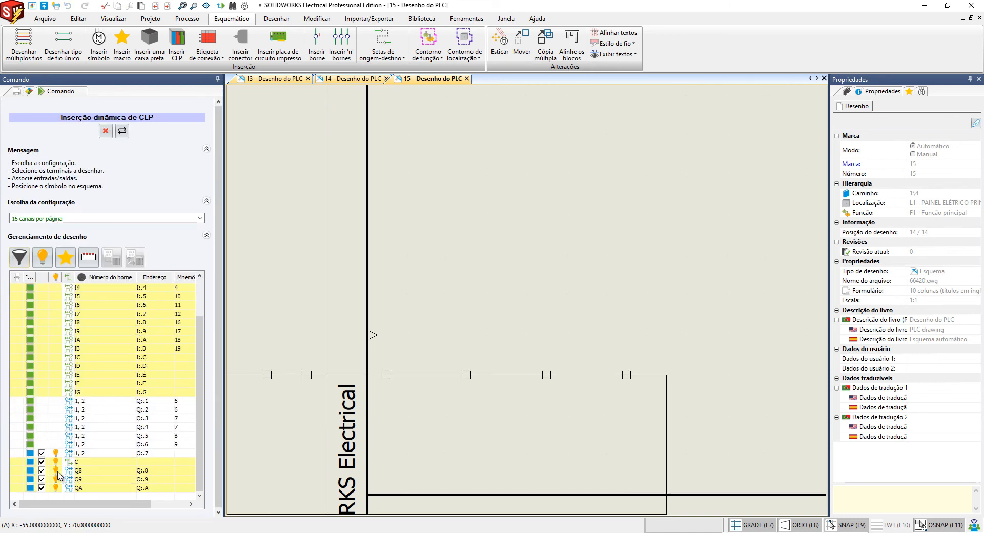
pyautogui.scroll(2, 77, 393)
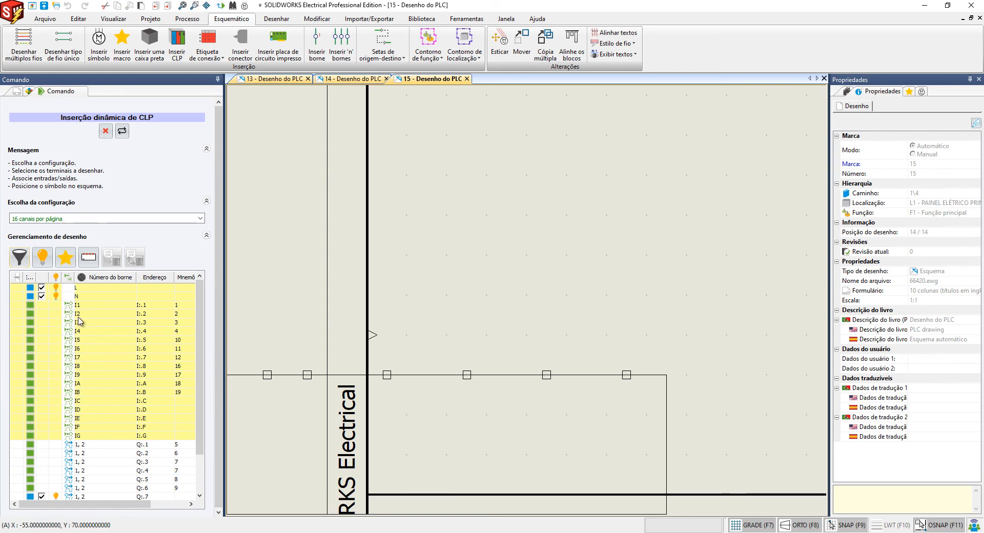
pyautogui.scroll(-2, 72, 358)
pyautogui.scroll(2, 88, 436)
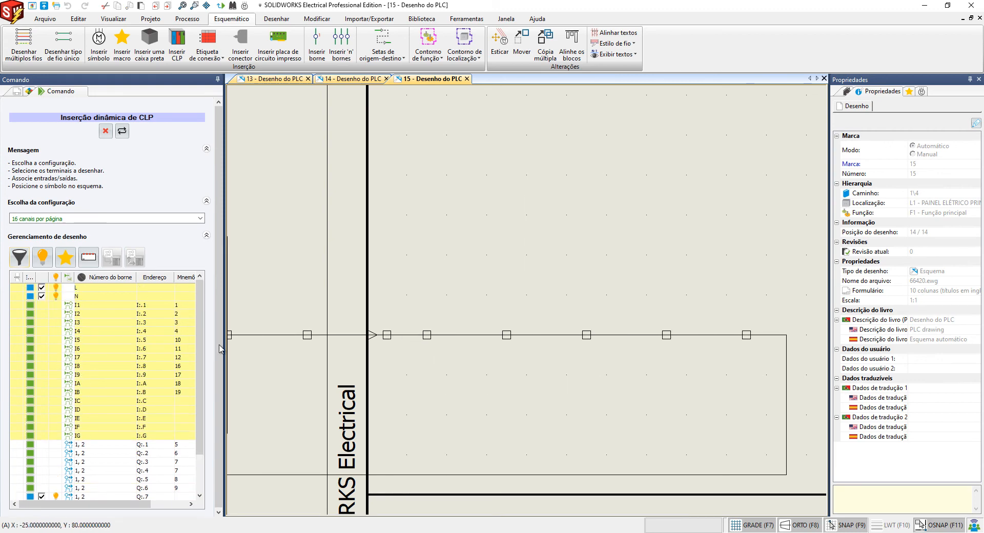
pyautogui.scroll(-3, 508, 342)
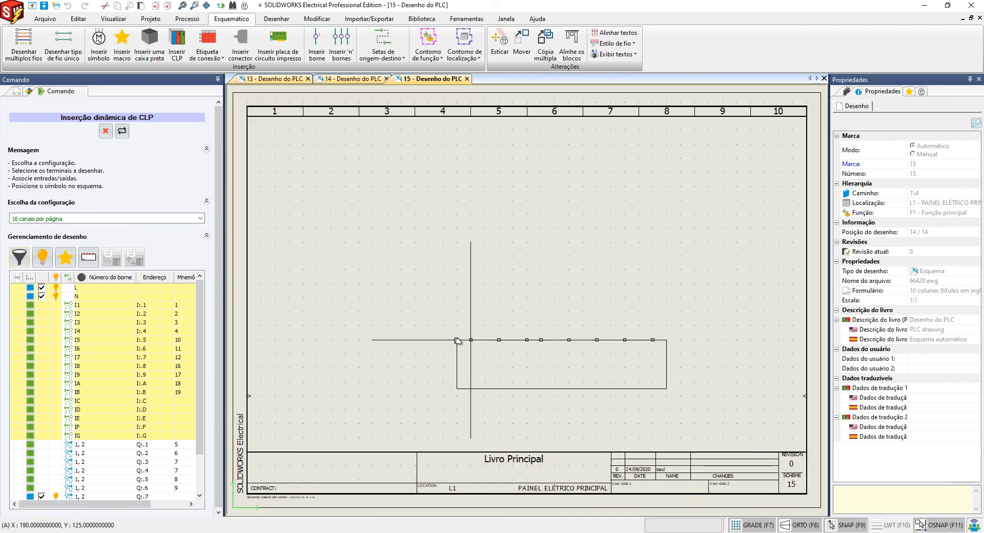
pyautogui.click(417, 340)
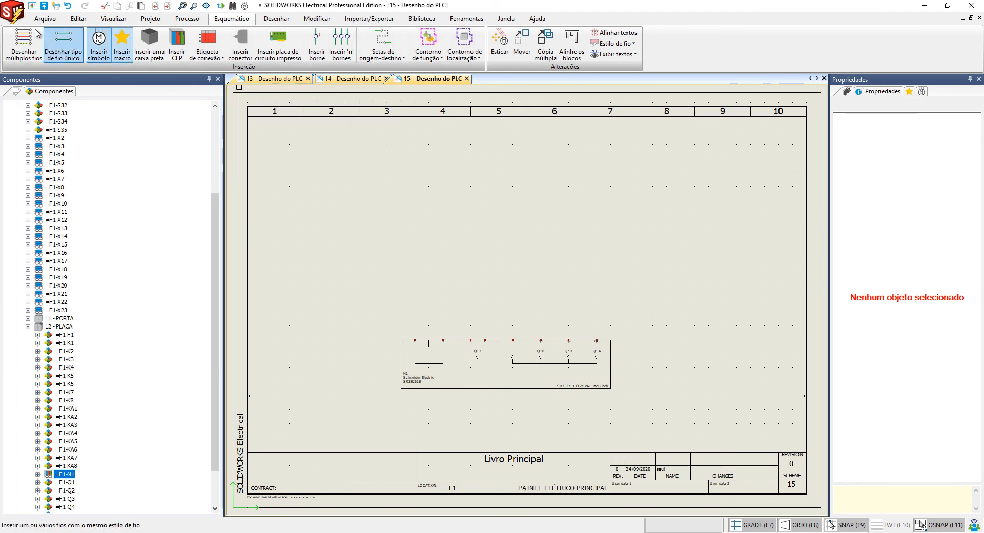
# Step: Draw two parallel horizontal 12V - 12V CC wires, spaced 5, from about X 75 to X 350 at Y 260 on drawing 15
pyautogui.click(62, 41)
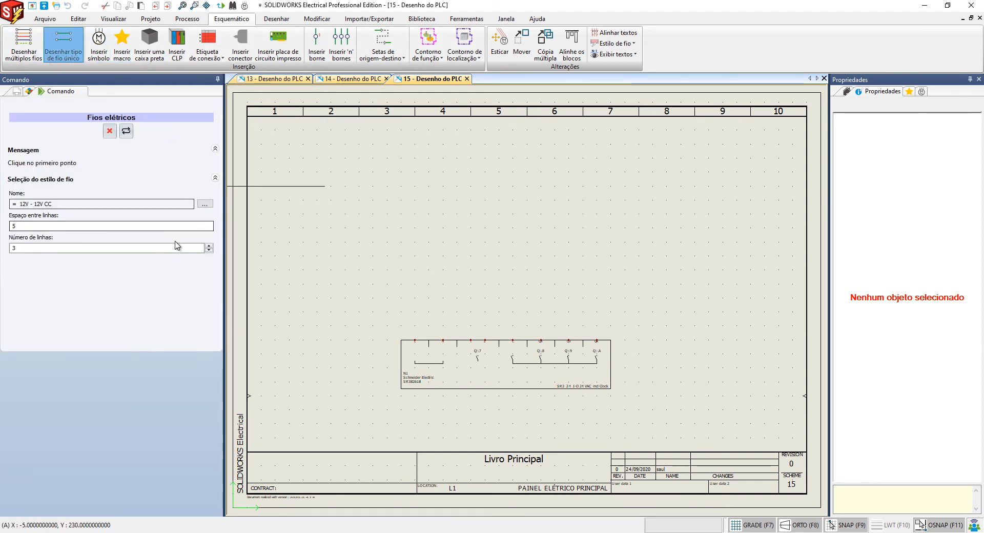
pyautogui.click(209, 250)
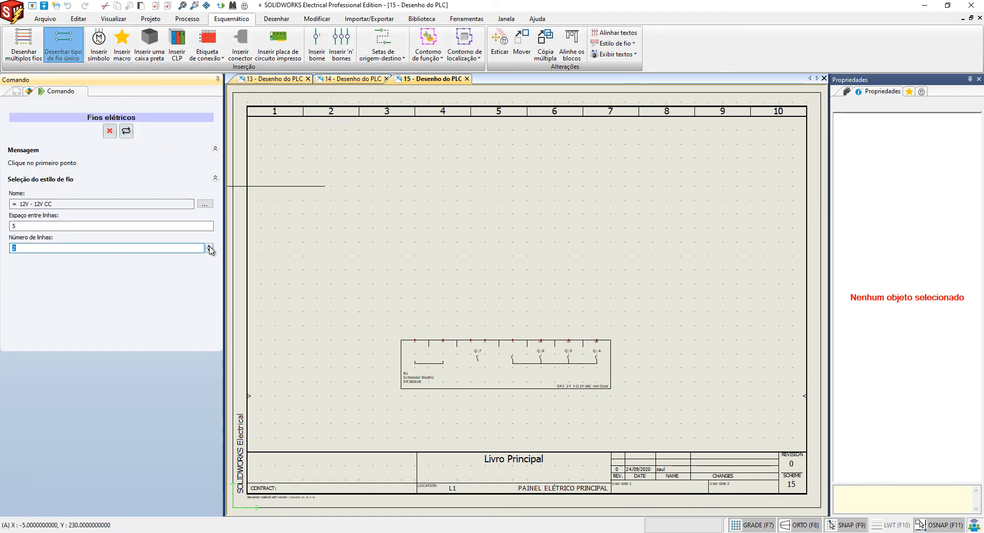
pyautogui.click(338, 148)
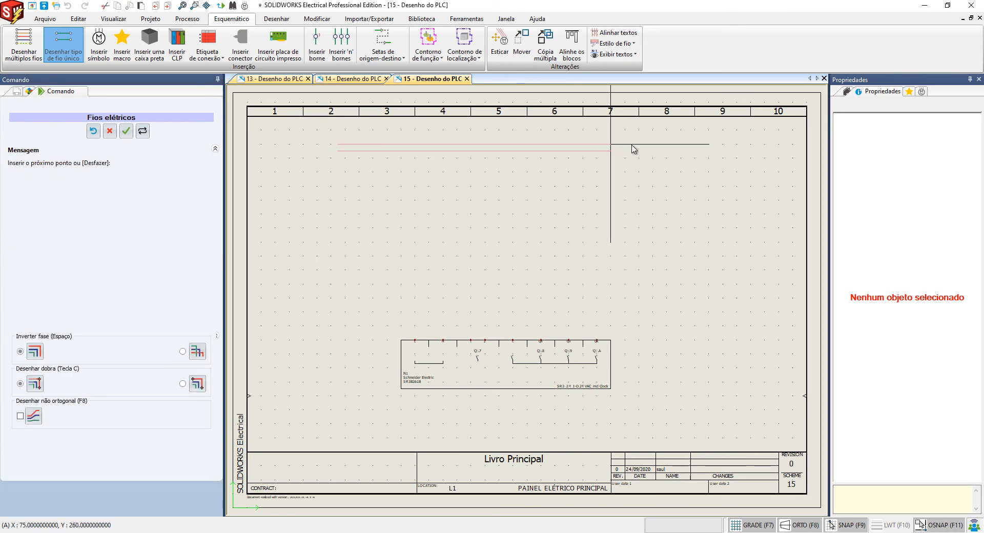
pyautogui.click(723, 148)
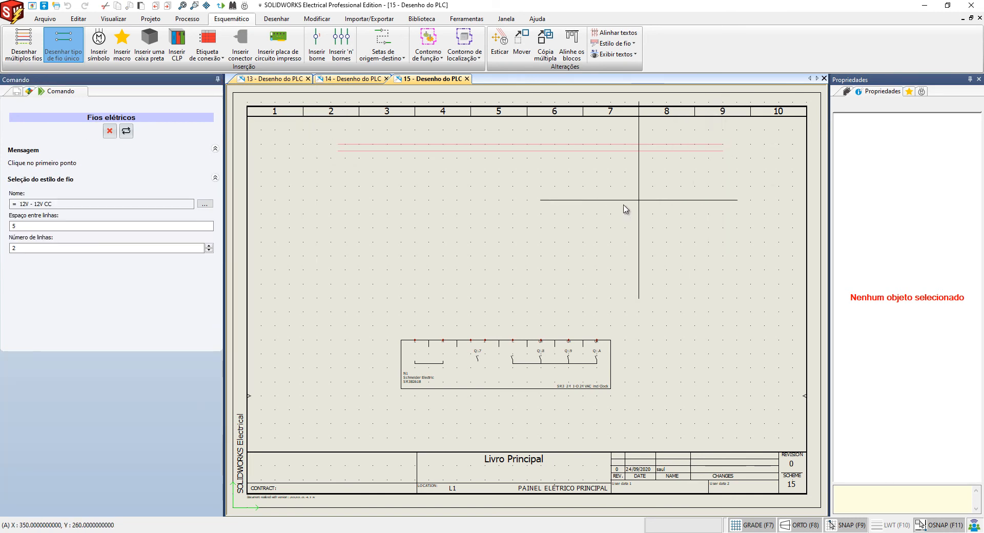
pyautogui.press('Escape')
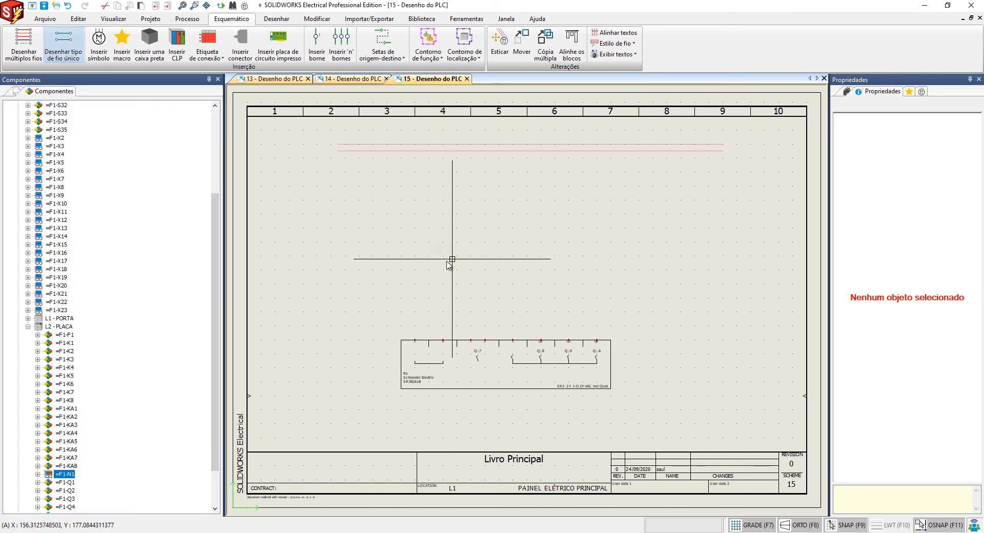
pyautogui.click(62, 52)
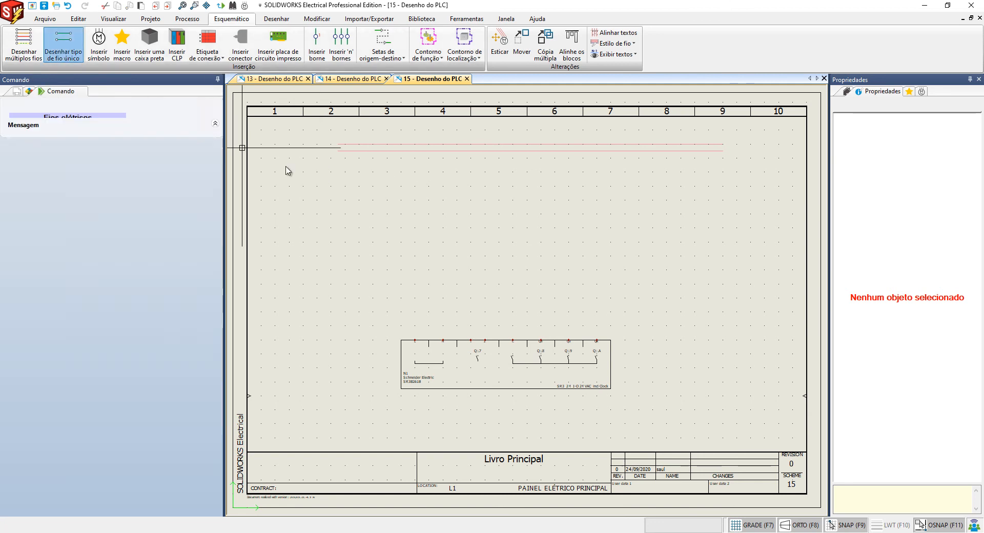
pyautogui.click(412, 340)
pyautogui.press('Escape')
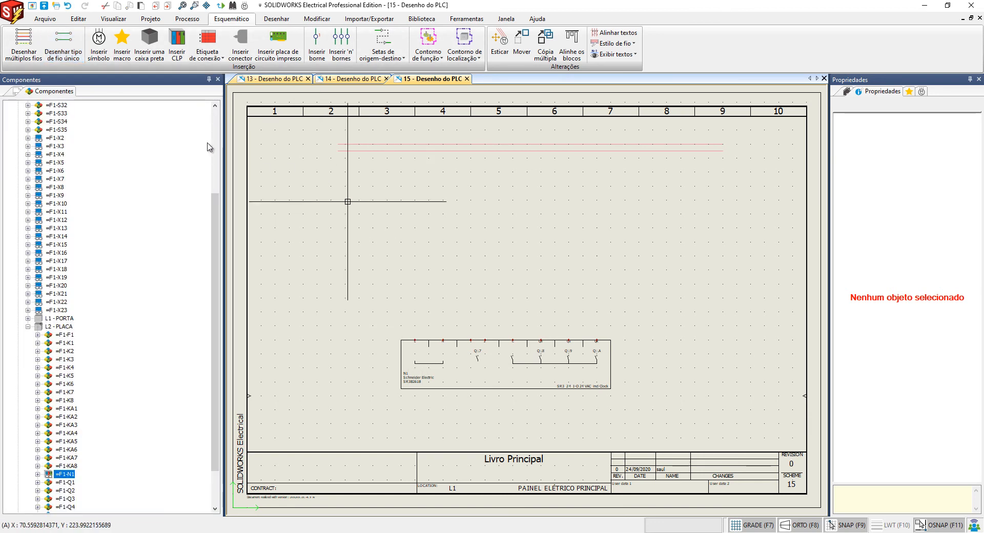
# Step: Draw single 12V - 12V CC wires from PLC terminal L to the upper supply line and from terminal N to the lower one
pyautogui.click(63, 51)
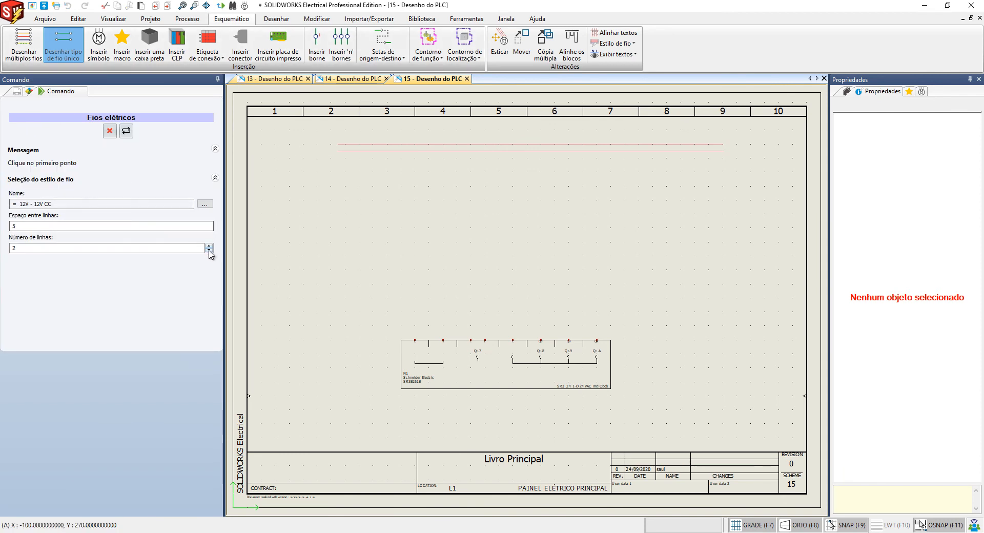
pyautogui.click(209, 252)
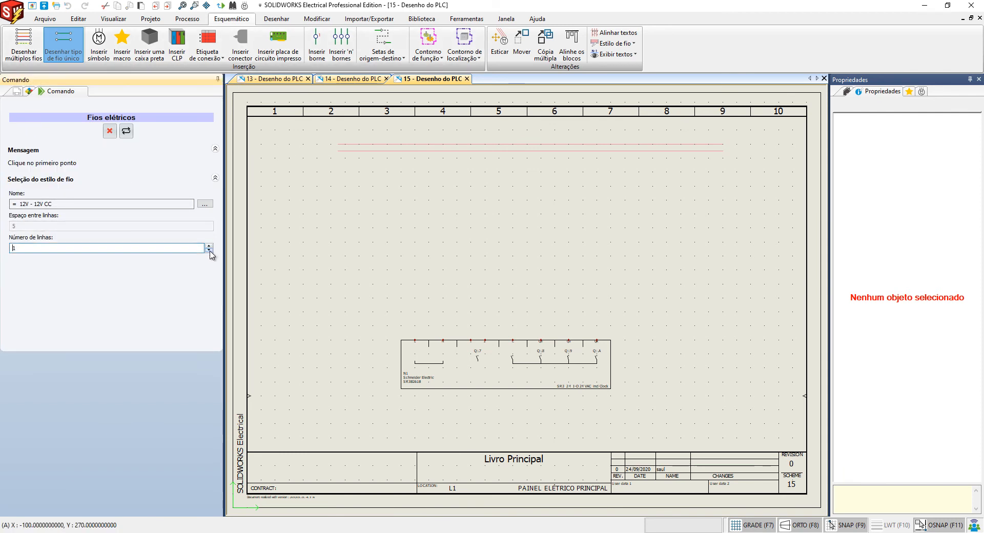
pyautogui.click(415, 340)
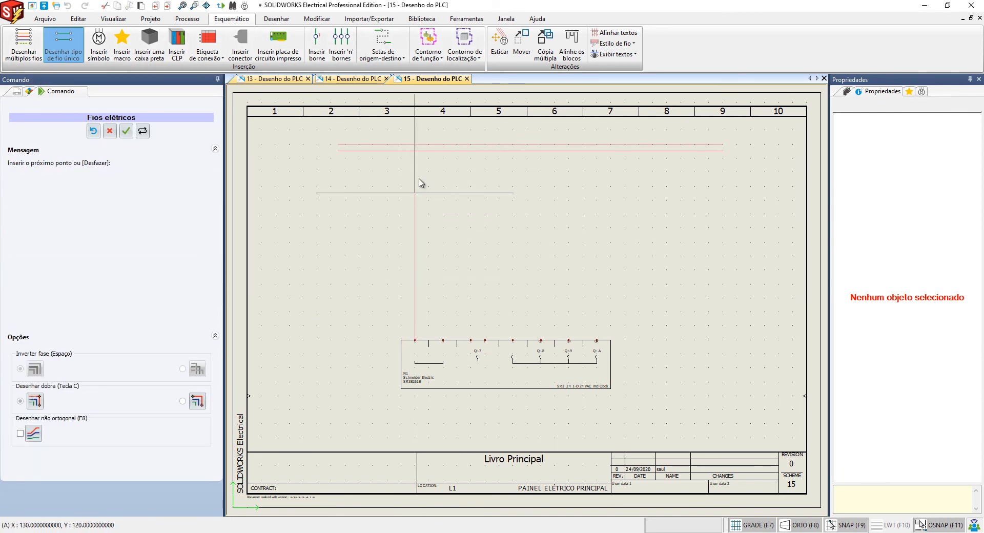
pyautogui.click(417, 146)
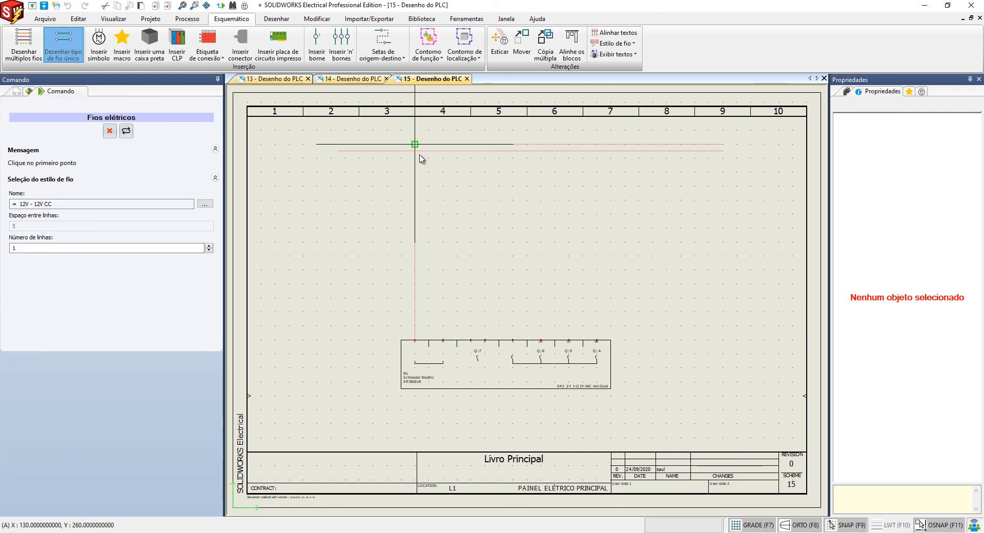
pyautogui.click(443, 340)
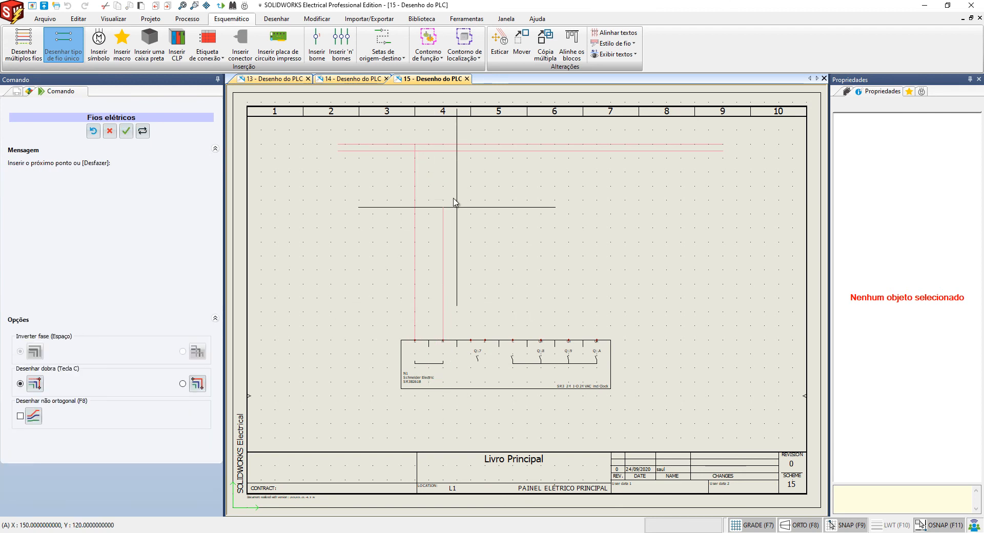
pyautogui.click(443, 151)
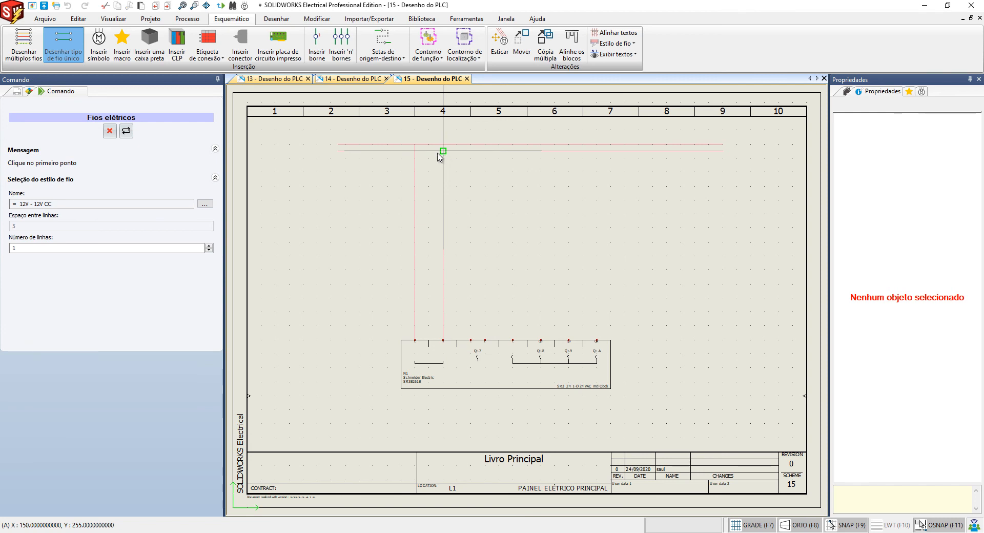
pyautogui.press('Escape')
pyautogui.scroll(4, 430, 155)
pyautogui.scroll(-1, 431, 302)
pyautogui.scroll(1, 433, 302)
pyautogui.moveTo(436, 301); pyautogui.dragTo(420, 183, button='middle')
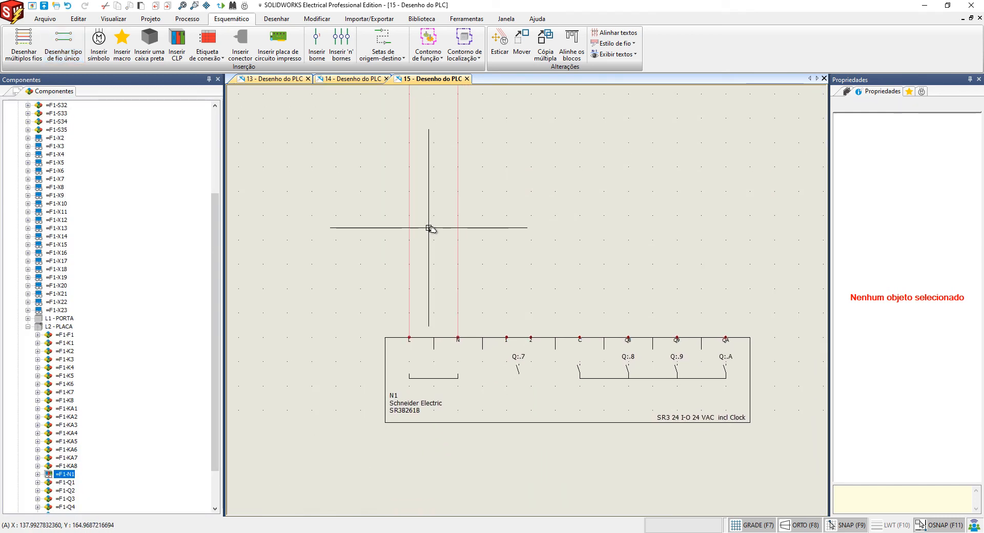
pyautogui.rightClick(443, 225)
pyautogui.press('Escape')
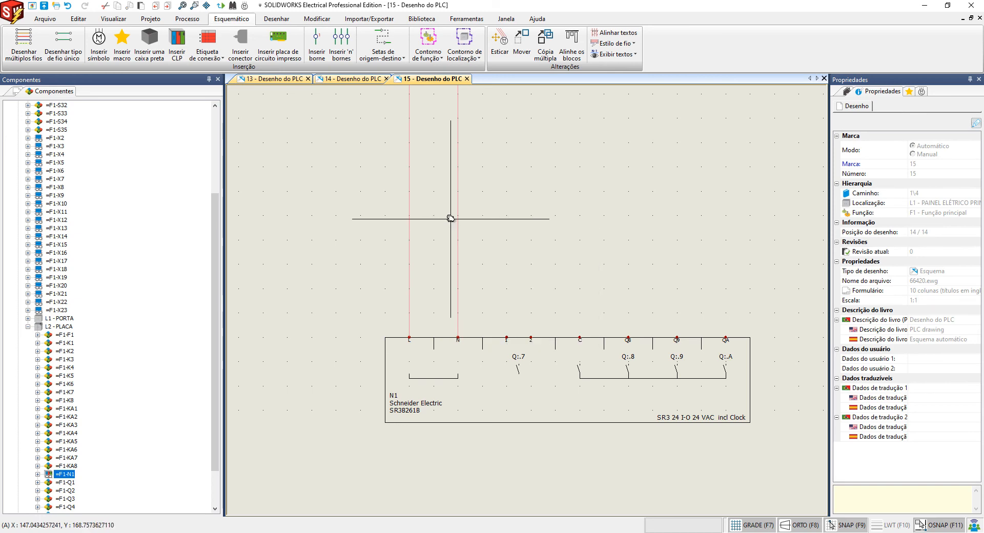
# Step: Review the finished PLC schematics on drawings 14 and 13
pyautogui.scroll(-4, 450, 218)
pyautogui.click(365, 79)
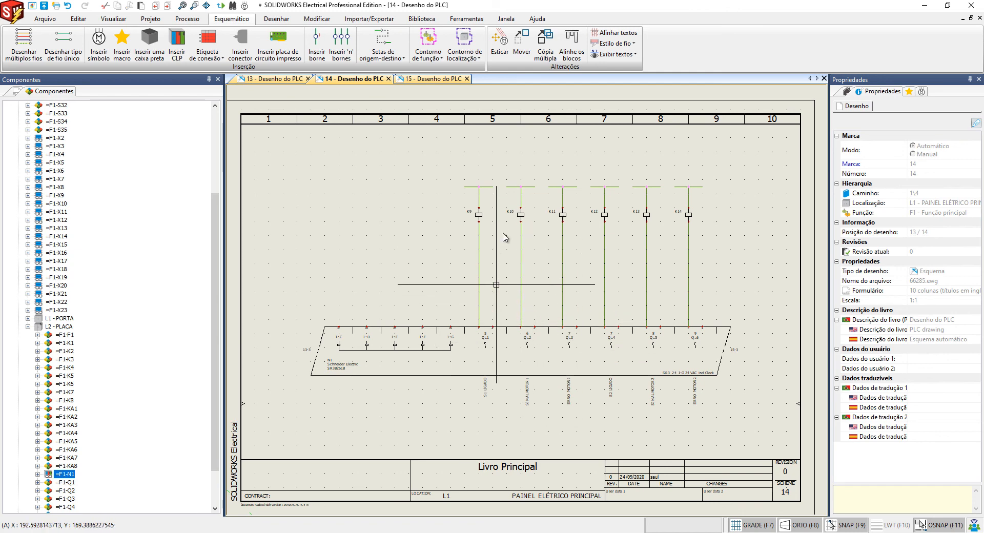
pyautogui.click(297, 80)
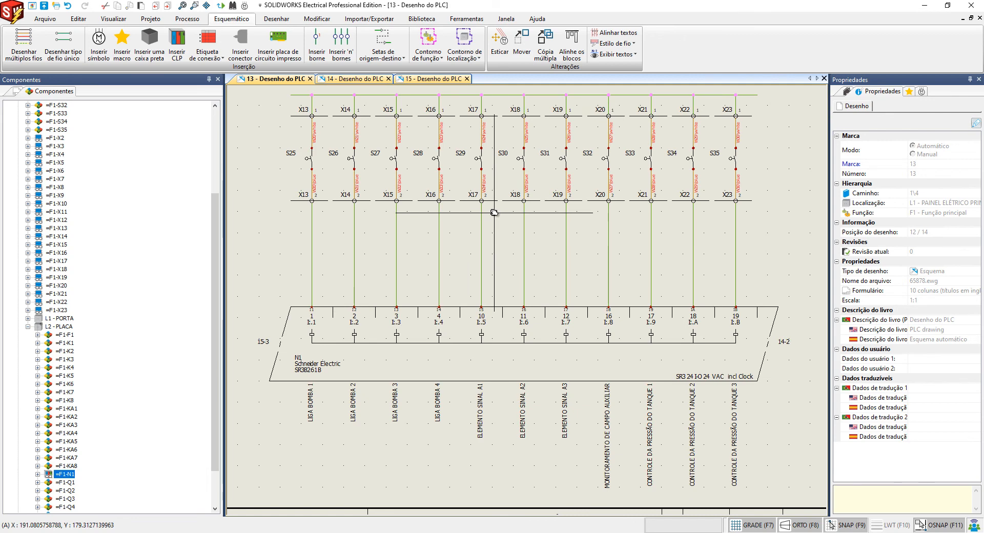
pyautogui.middleClick(494, 213)
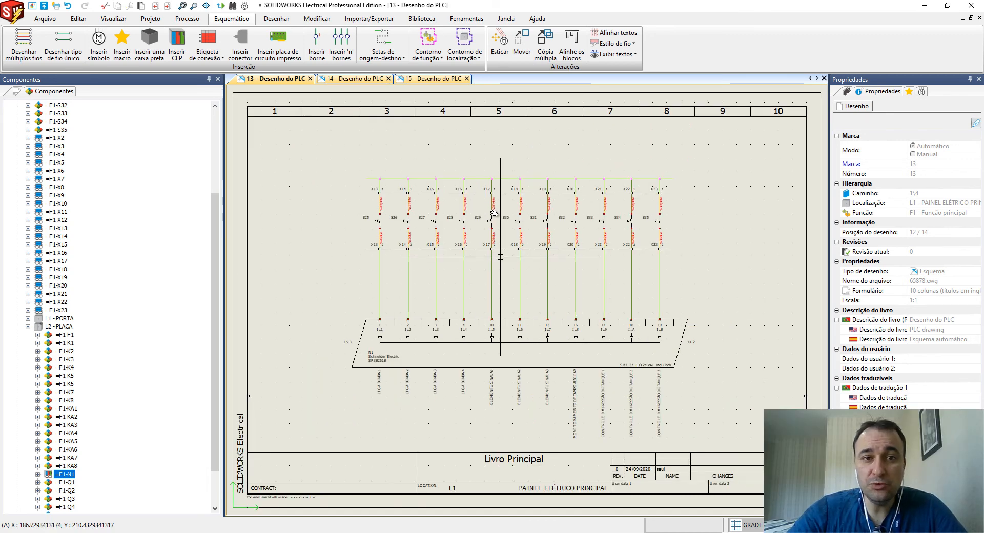
# Step: Check the terminal list of PLC N1 in the project's PLC manager, down to the last output
pyautogui.click(151, 19)
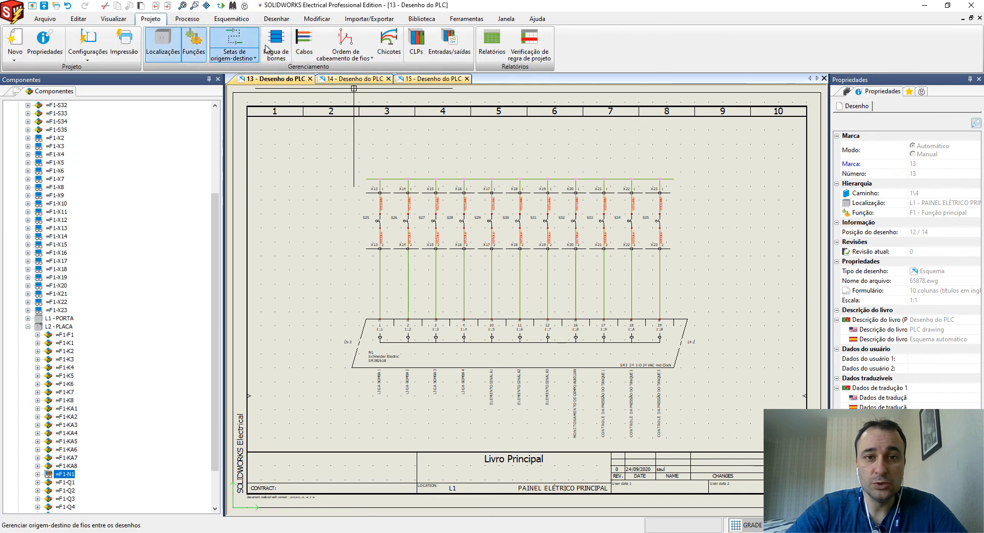
pyautogui.click(419, 47)
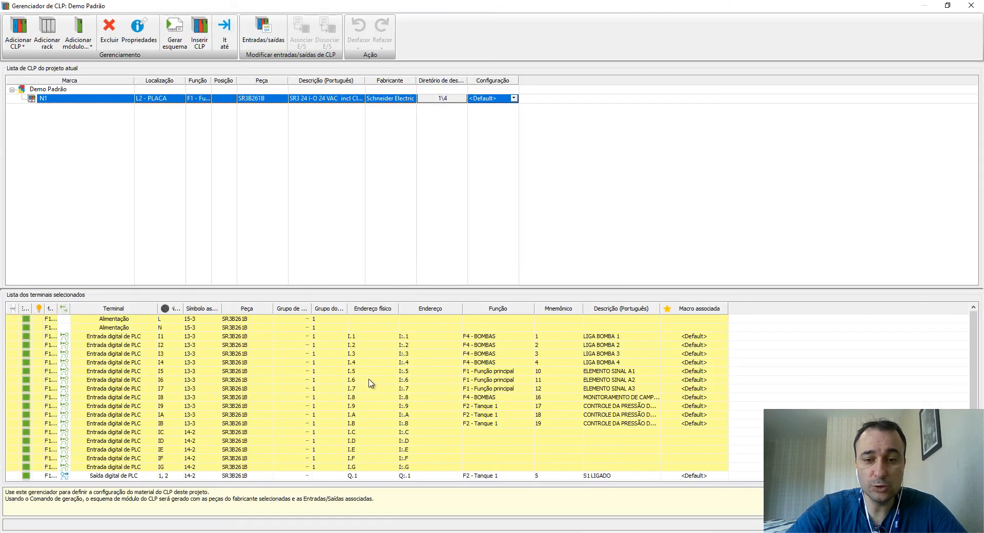
pyautogui.scroll(-3, 563, 379)
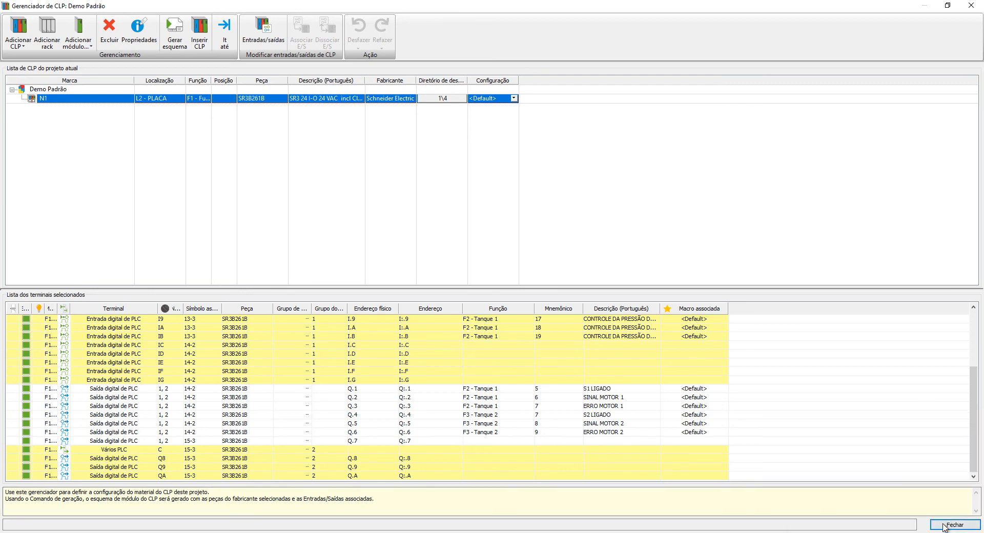
pyautogui.click(954, 525)
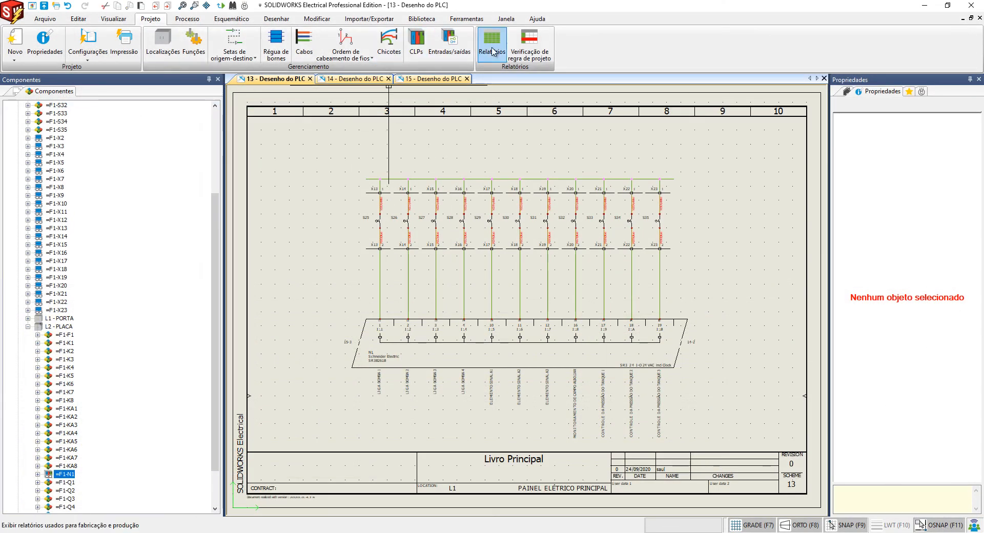
# Step: Generate the report drawing for Lista de Entradas / Saídas do PLC only, excluding Lista de desenhos, in book 1
pyautogui.click(493, 46)
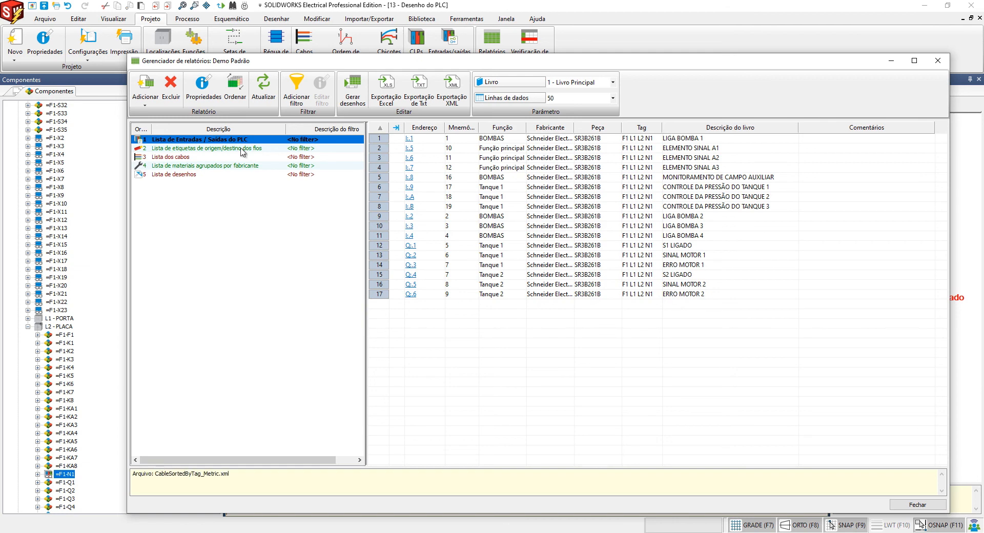
pyautogui.click(353, 88)
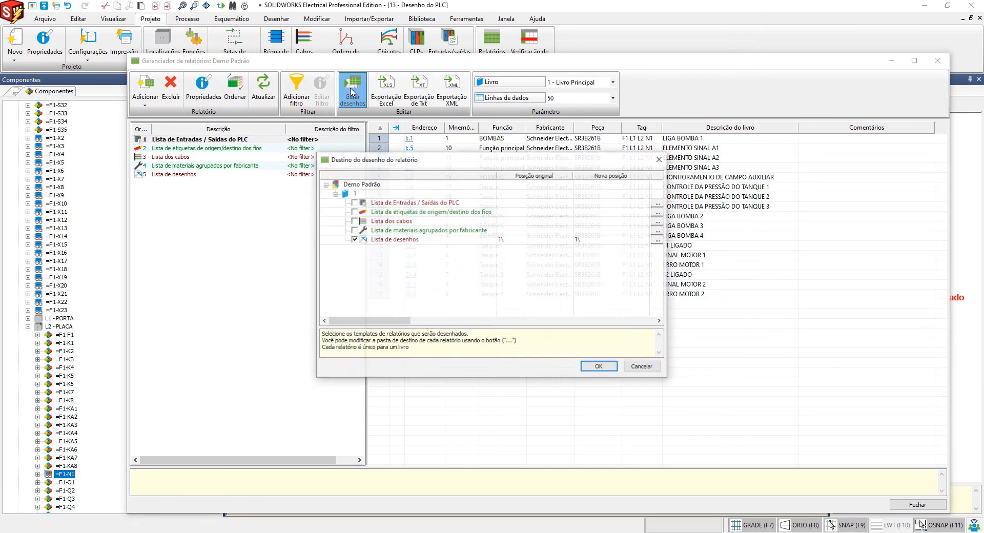
pyautogui.click(353, 202)
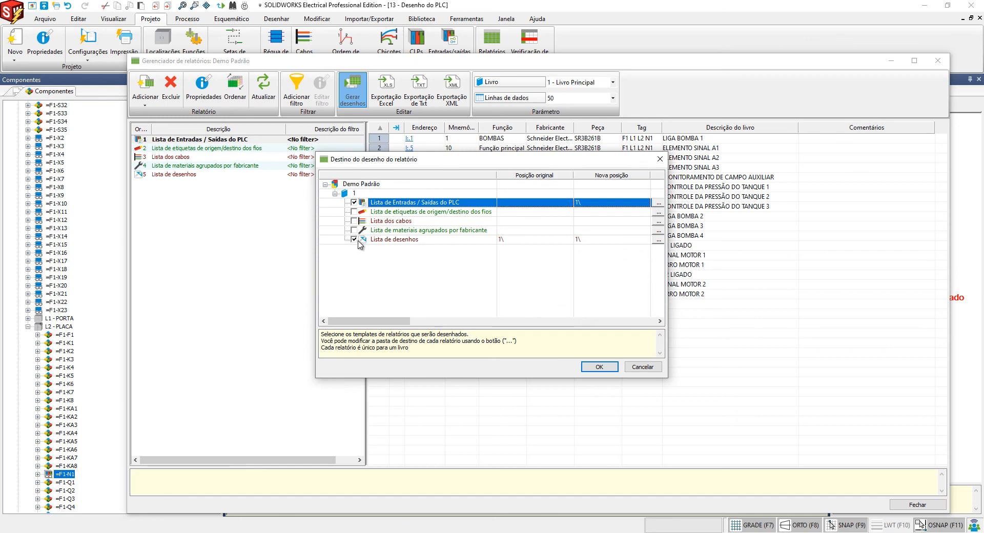
pyautogui.click(358, 241)
pyautogui.click(599, 366)
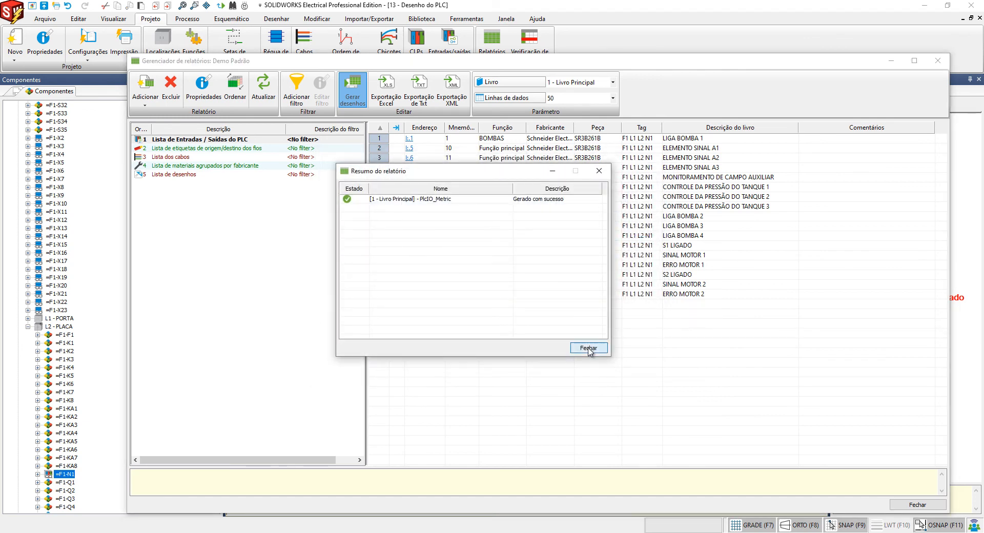
pyautogui.click(588, 347)
pyautogui.click(916, 505)
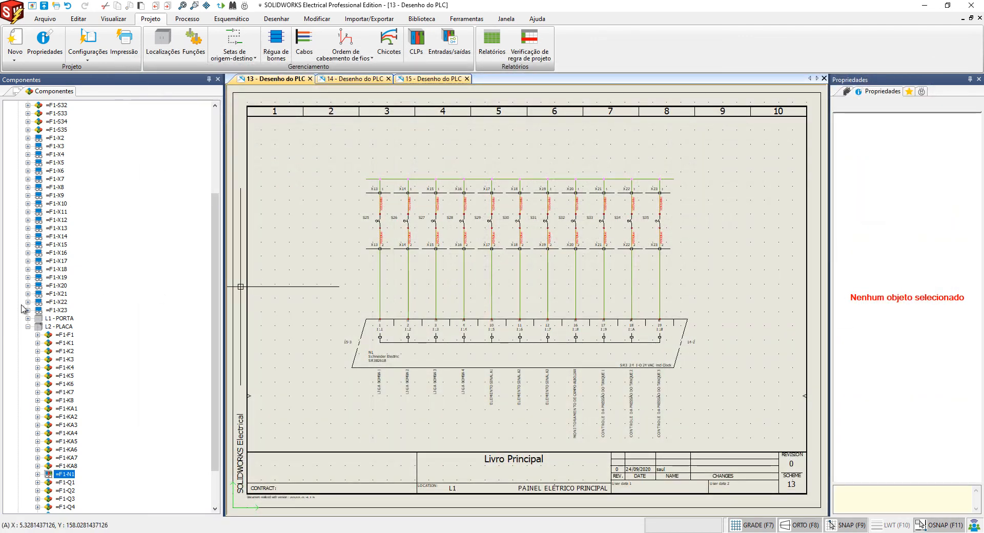
# Step: Open drawing 16 - Lista de Entradas / Saídas do PLC and examine its table from the addresses to the comments column
pyautogui.click(14, 93)
pyautogui.doubleClick(44, 195)
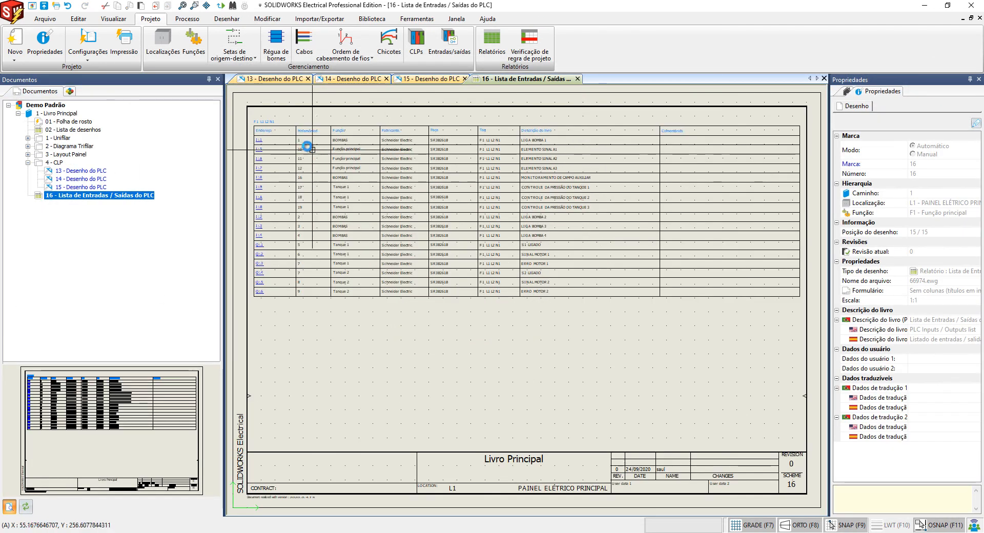
pyautogui.scroll(4, 308, 143)
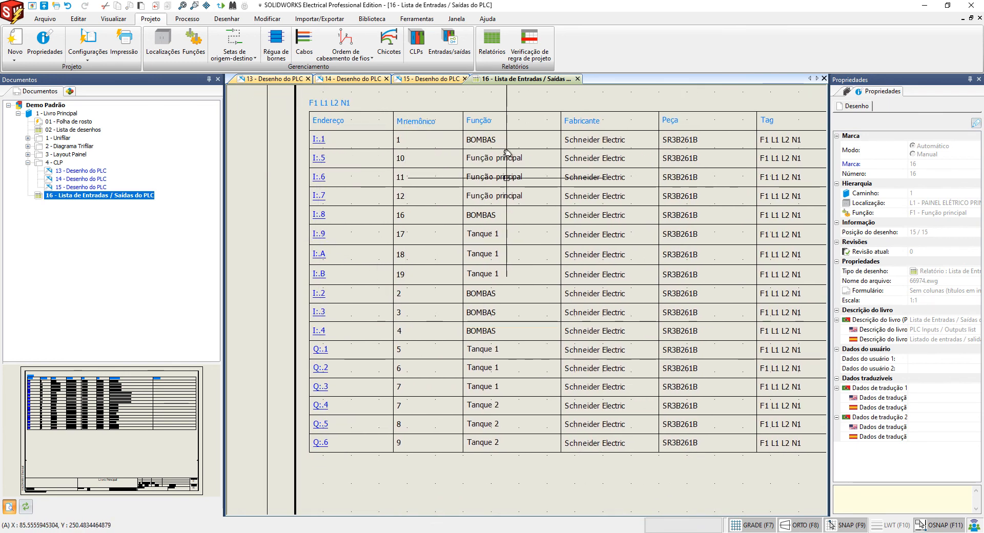
pyautogui.moveTo(507, 321); pyautogui.dragTo(378, 320, button='middle')
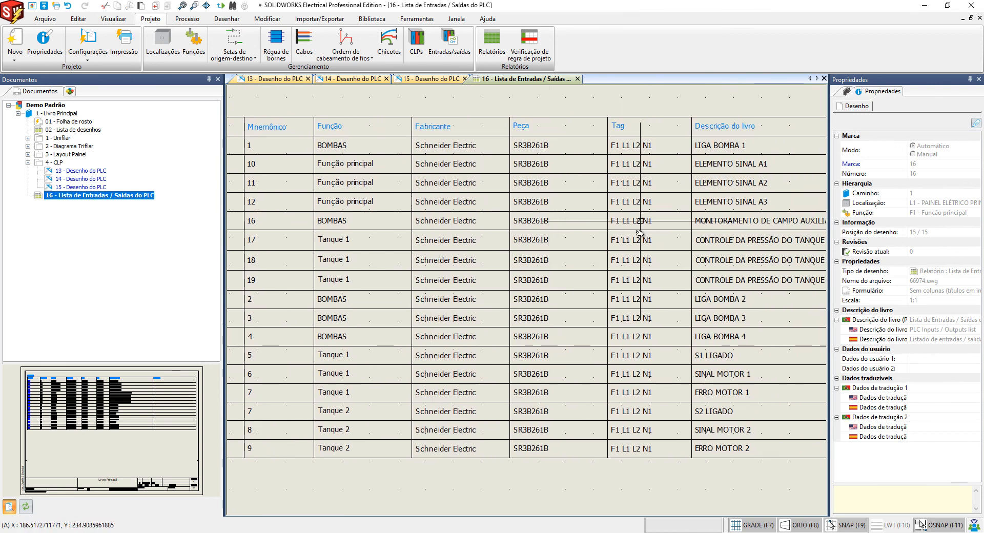
pyautogui.moveTo(638, 251)
pyautogui.mouseDown(button='middle')
pyautogui.moveTo(367, 256)
pyautogui.moveTo(379, 250)
pyautogui.mouseUp(button='middle')
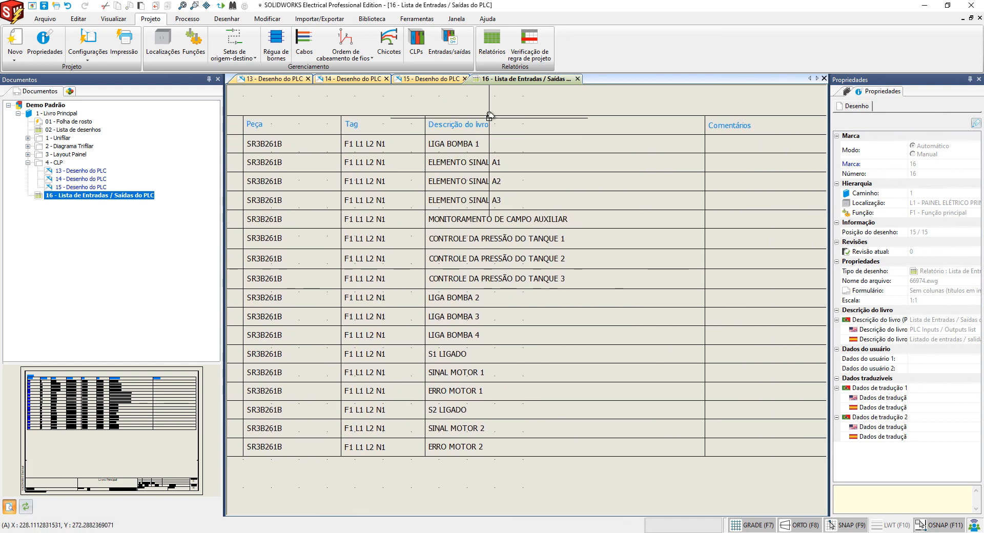
pyautogui.scroll(-3, 519, 221)
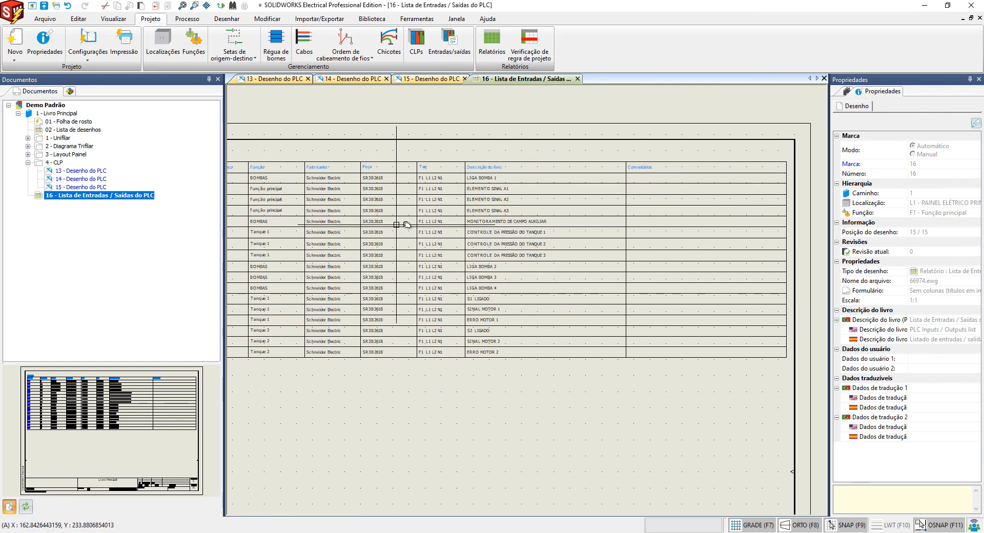
pyautogui.moveTo(397, 225); pyautogui.dragTo(567, 201, button='middle')
# Step: Follow the link of address I:.1 in the report table to its N1:2 terminal and inspect the PLC on drawing 13
pyautogui.click(336, 154)
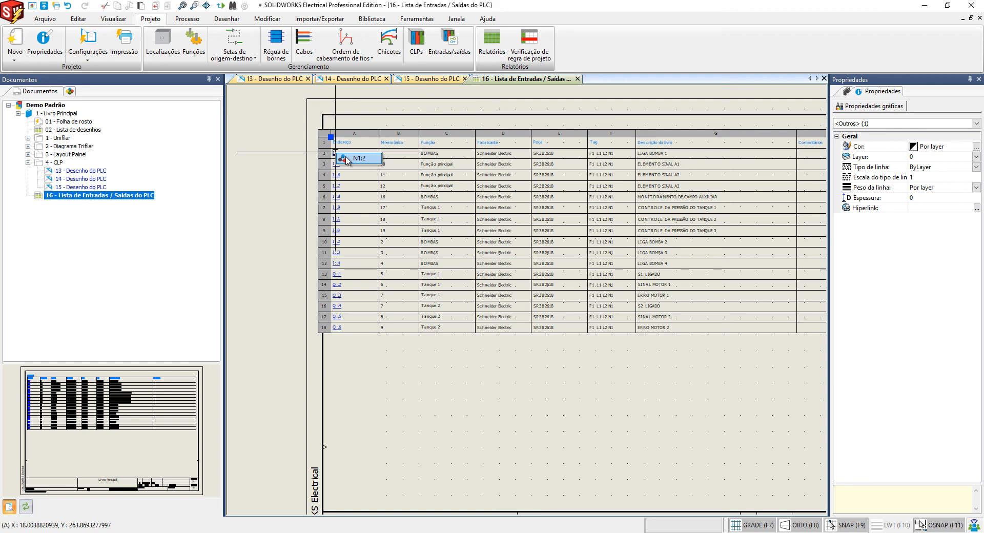
pyautogui.click(335, 152)
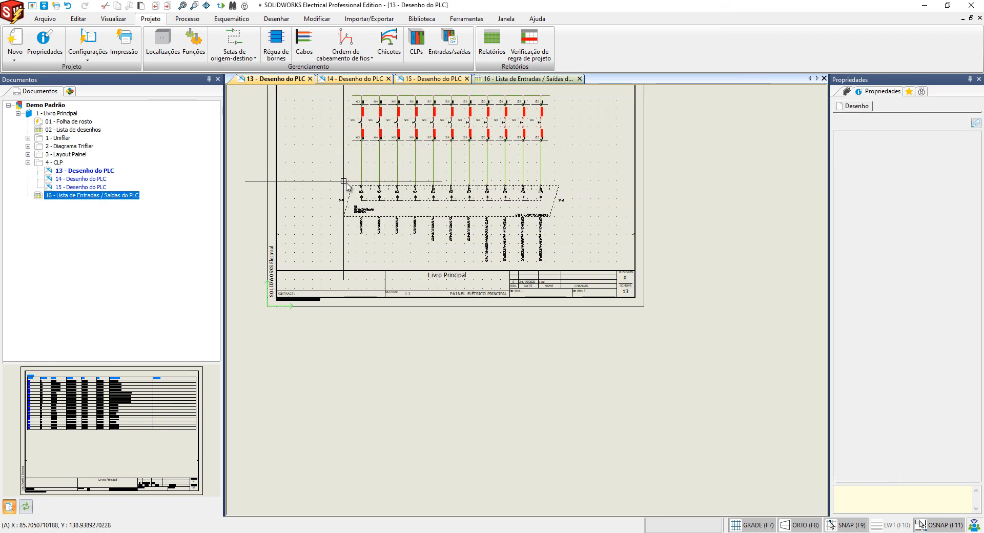
pyautogui.scroll(3, 347, 186)
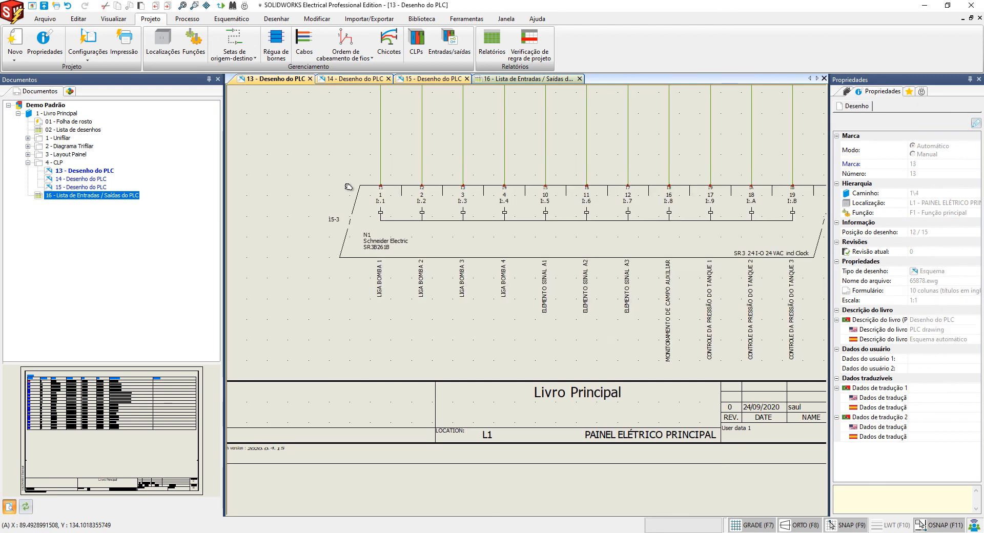
pyautogui.scroll(-3, 347, 186)
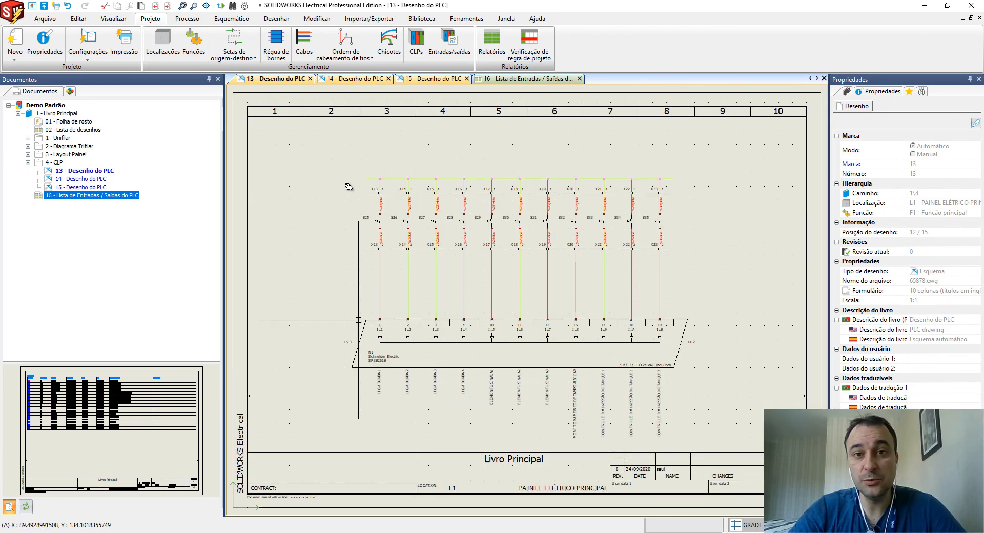